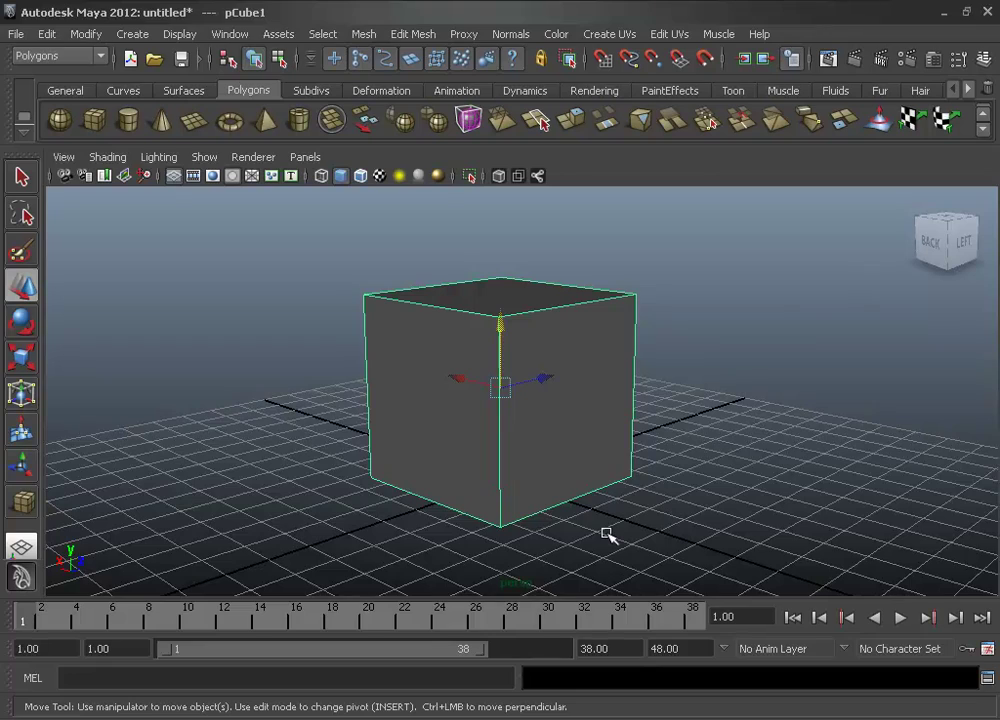
# Tilt the view down onto the cube's top face and switch to the Select Tool (Q)
pyautogui.keyDown('alt'); pyautogui.moveTo(567, 462); pyautogui.dragTo(574, 482); pyautogui.keyUp('alt')
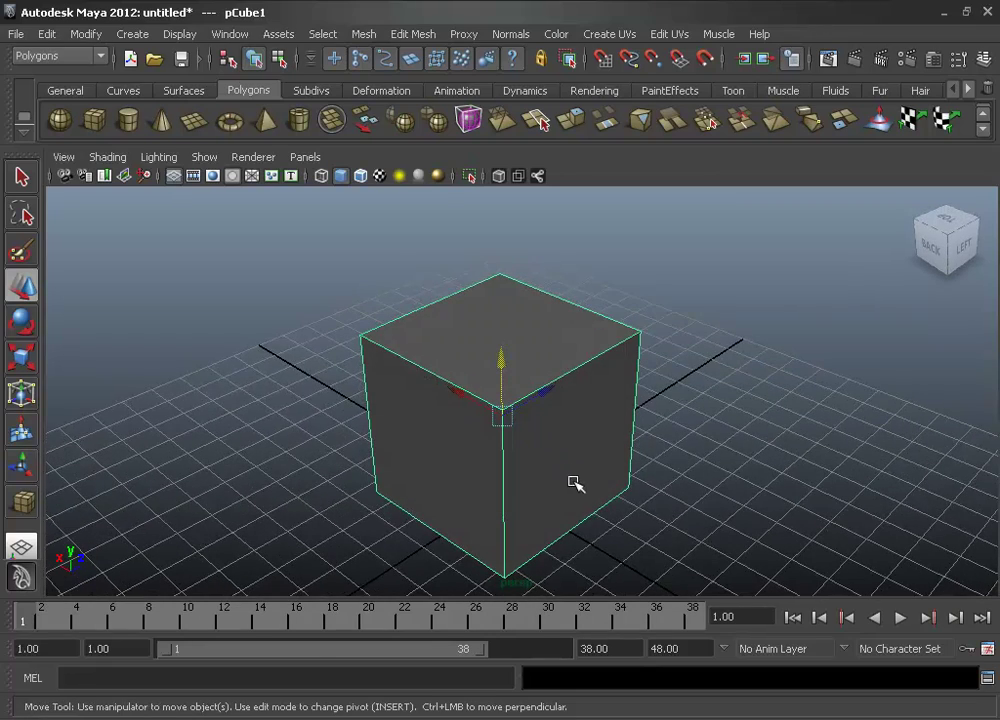
pyautogui.press('q')
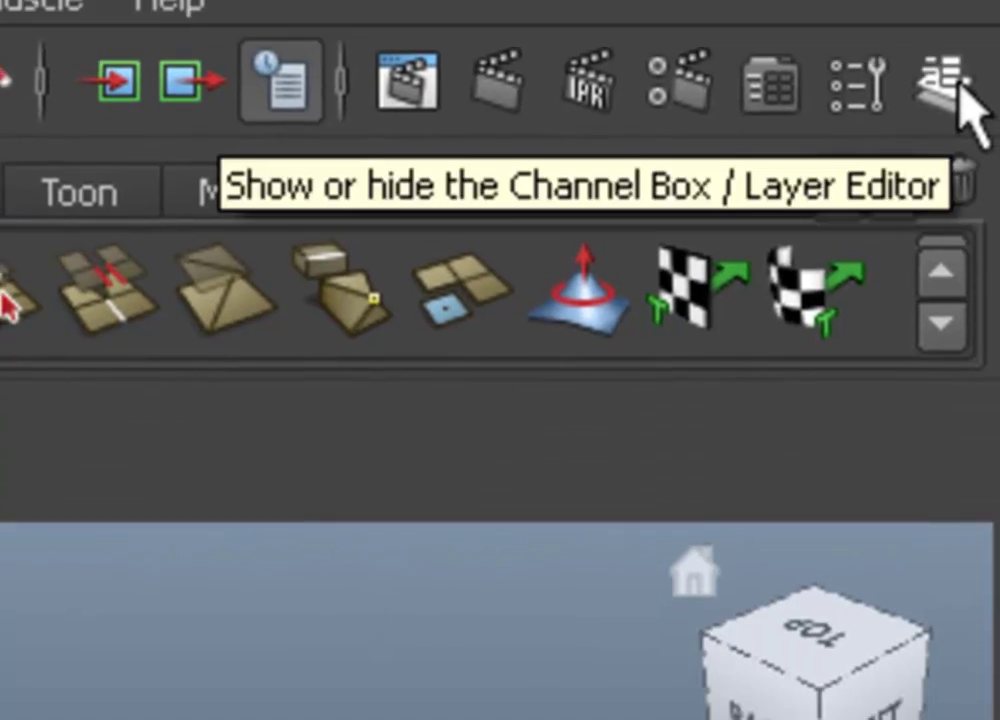
# Set polyCube1's Subdivisions Width, Height and Depth each to 3 in the Channel Box
pyautogui.click(968, 124)
pyautogui.click(518, 440)
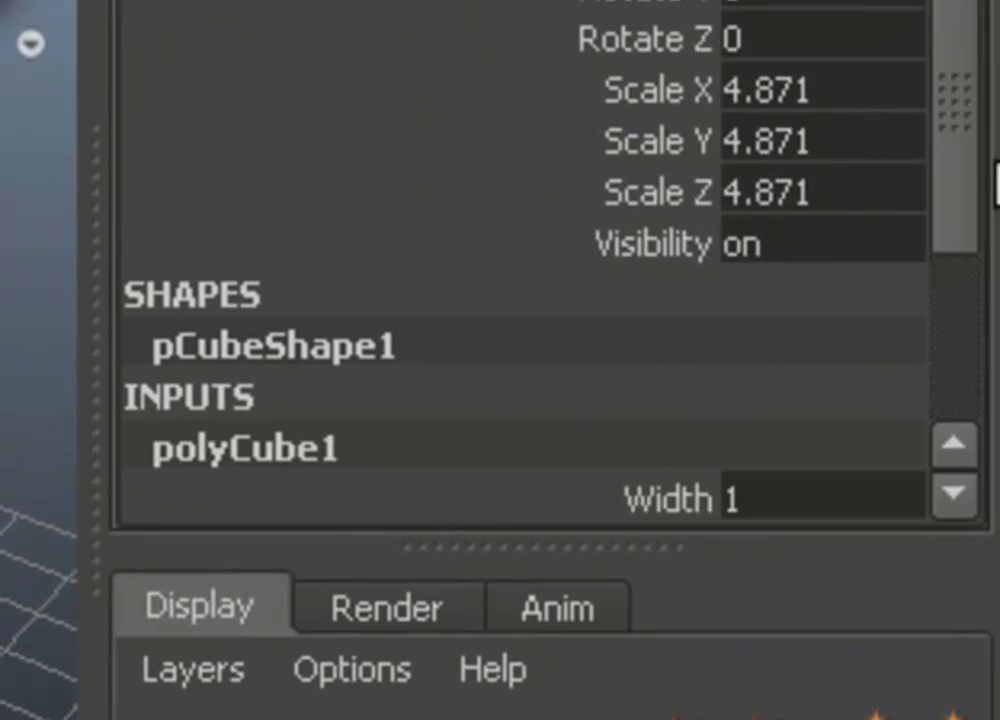
pyautogui.moveTo(975, 180); pyautogui.dragTo(965, 345)
pyautogui.doubleClick(792, 288)
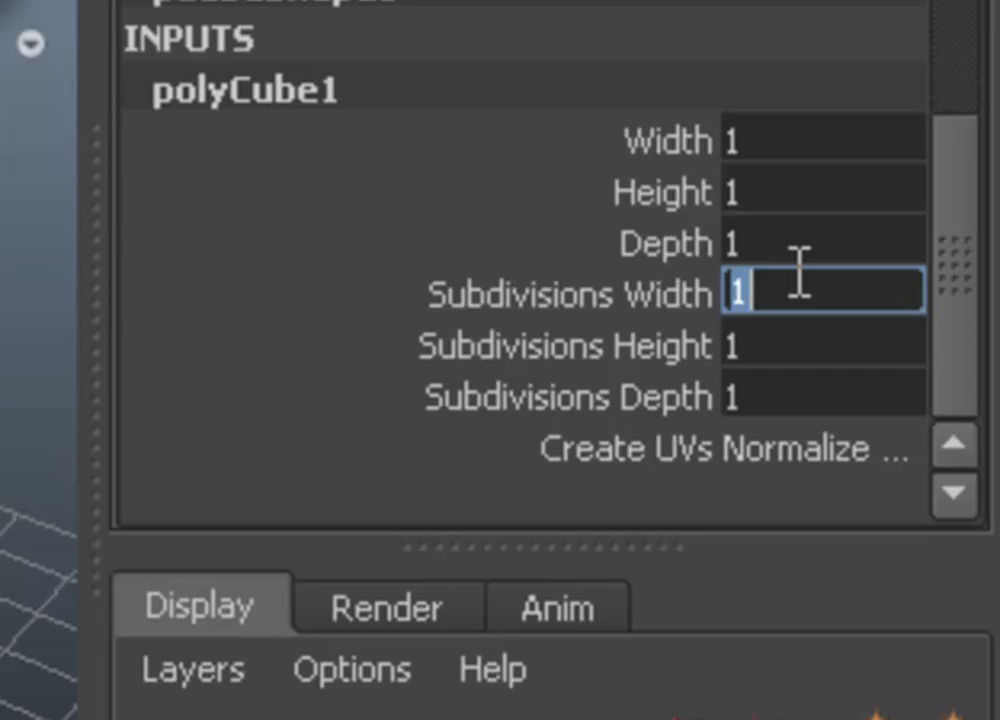
pyautogui.write('3')
pyautogui.press('Tab')
pyautogui.write('3')
pyautogui.press('Tab')
pyautogui.write('3')
pyautogui.press('Return')
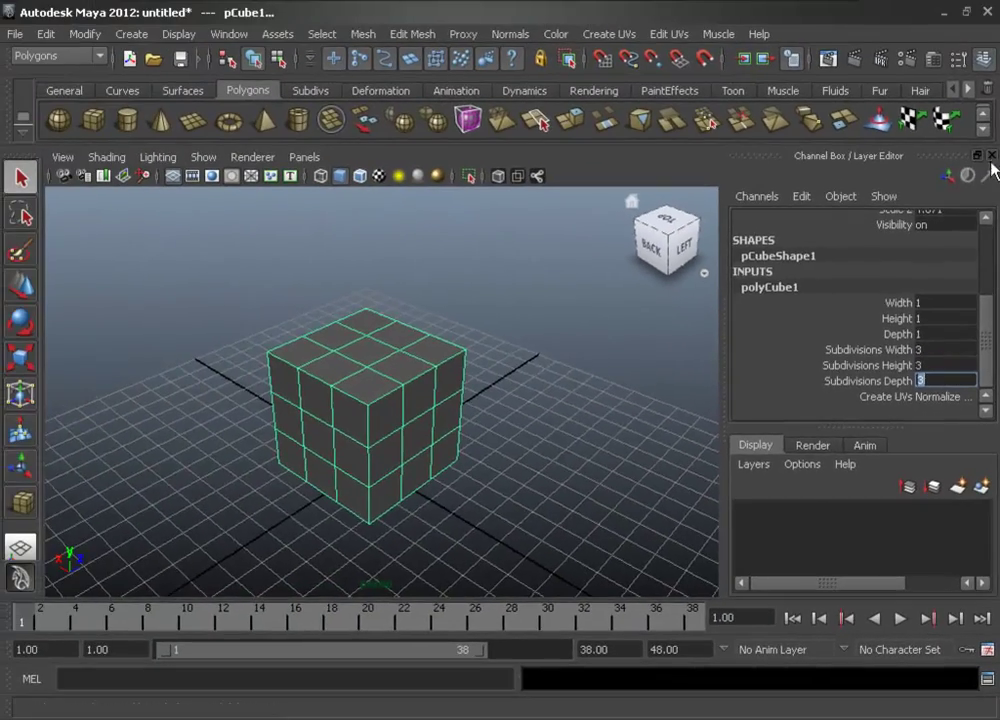
pyautogui.click(990, 100)
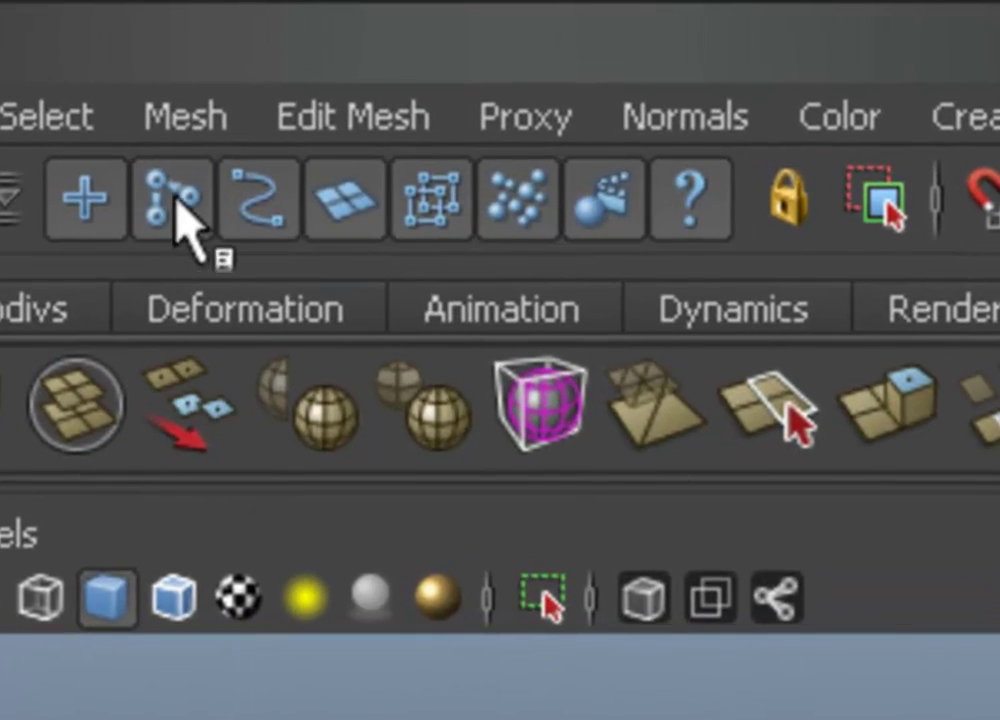
pyautogui.click(344, 43)
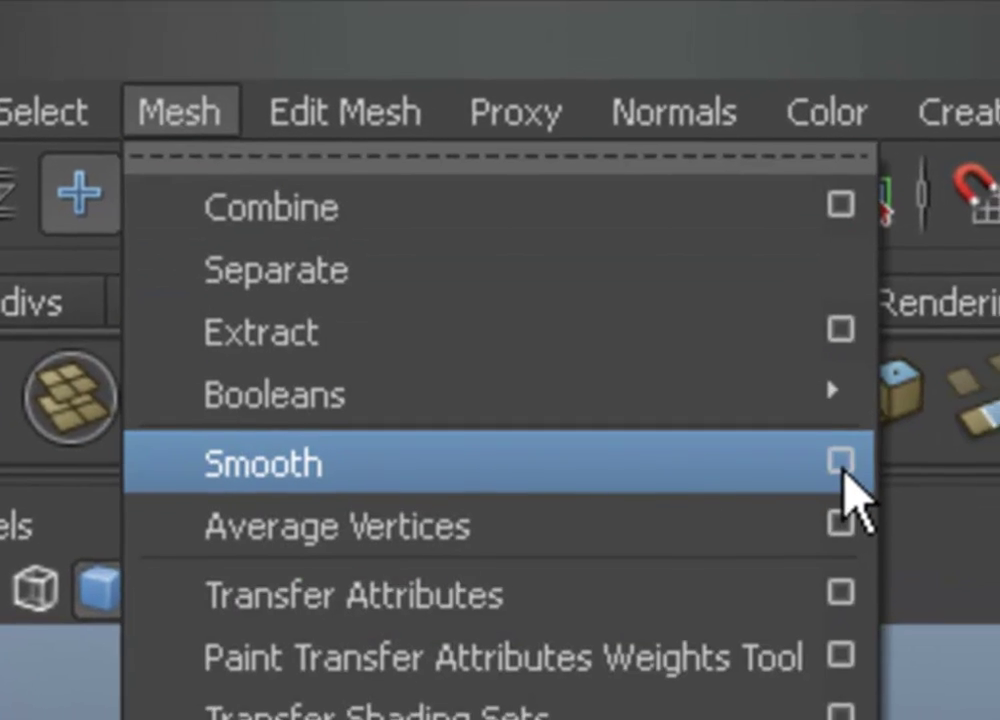
# Smooth the cube with Continuity 0.5 from the Smooth options
pyautogui.click(853, 468)
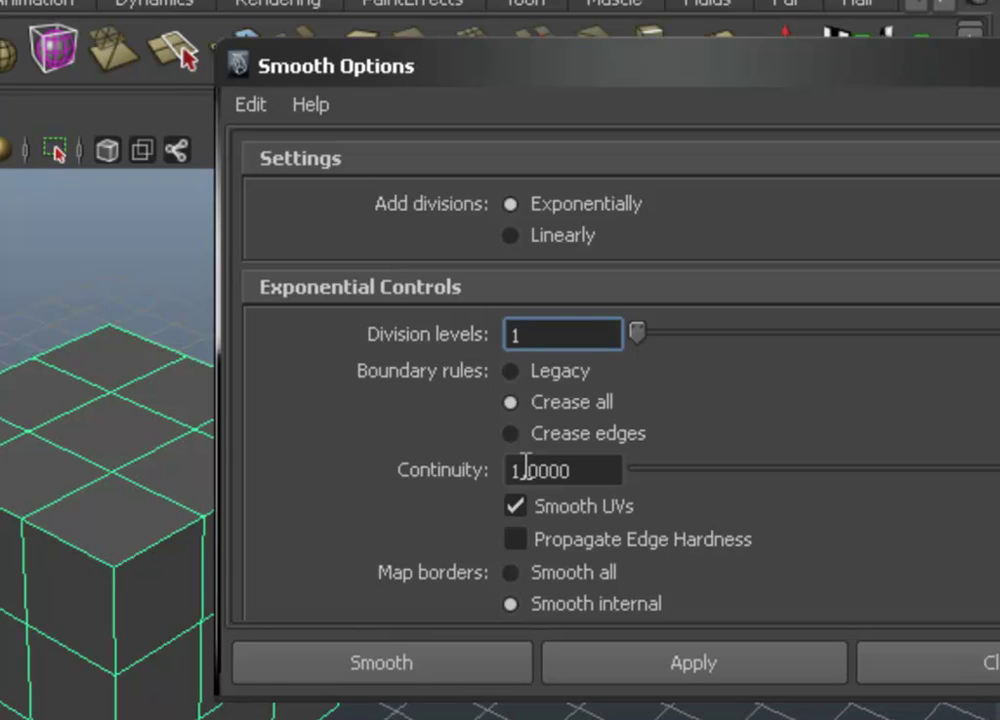
pyautogui.click(585, 468)
pyautogui.write('0.5')
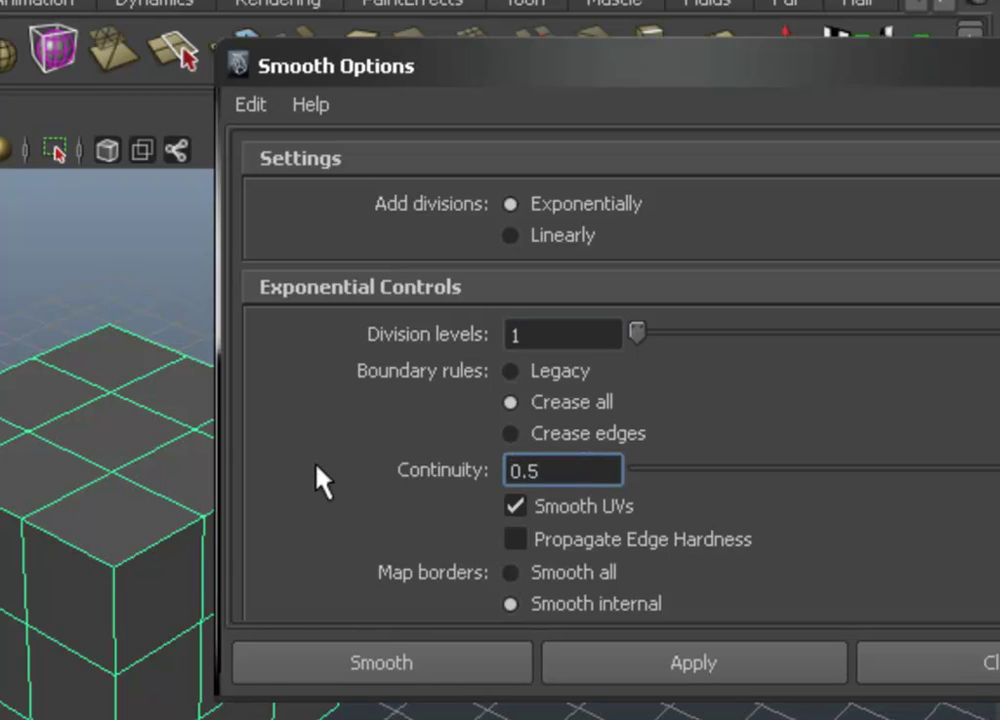
pyautogui.press('Return')
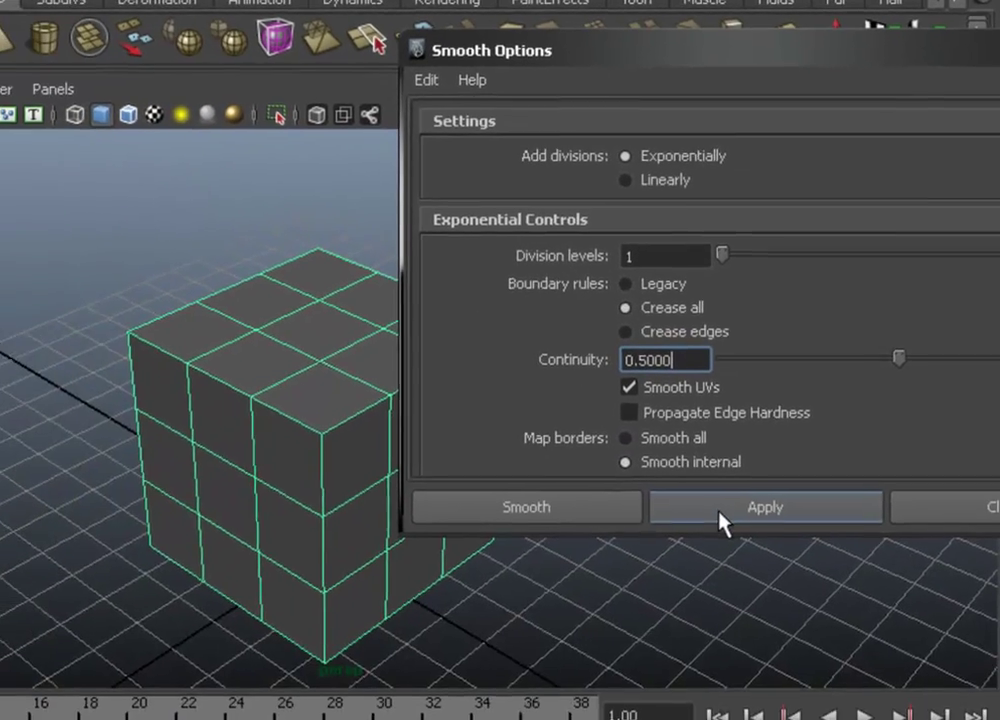
pyautogui.click(640, 670)
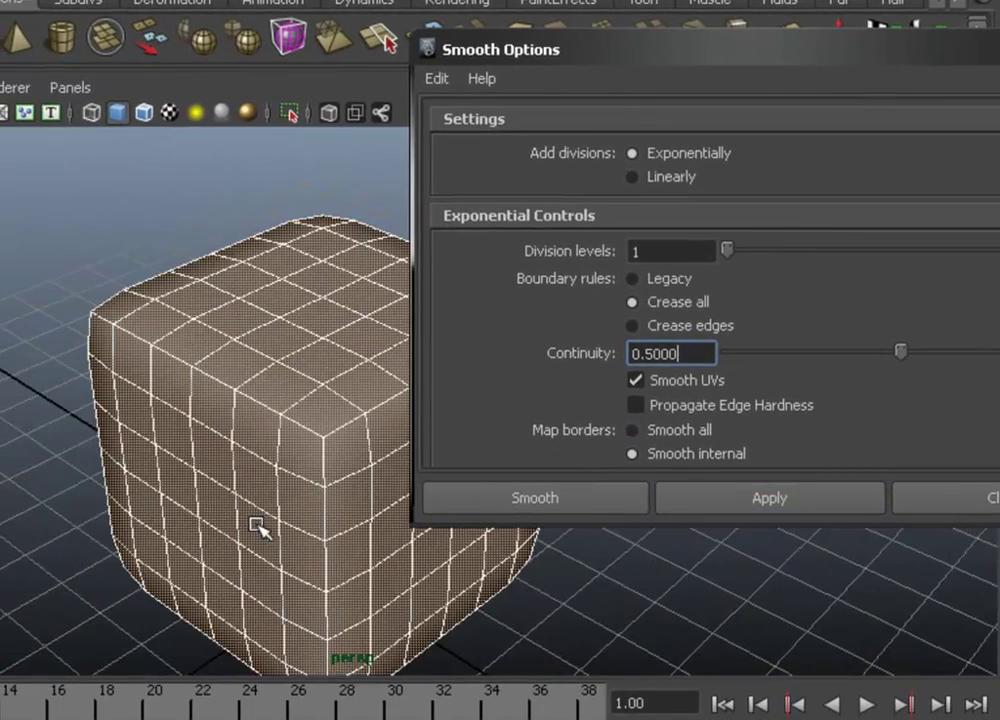
# Inspect the smoothed cube, undo the smoothing, and select the Continuity value for replacement
pyautogui.moveTo(257, 527)
pyautogui.keyDown('alt'); pyautogui.mouseDown()
pyautogui.moveTo(40, 485)
pyautogui.moveTo(141, 509)
pyautogui.moveTo(241, 480)
pyautogui.moveTo(246, 504)
pyautogui.moveTo(258, 508)
pyautogui.mouseUp(); pyautogui.keyUp('alt')
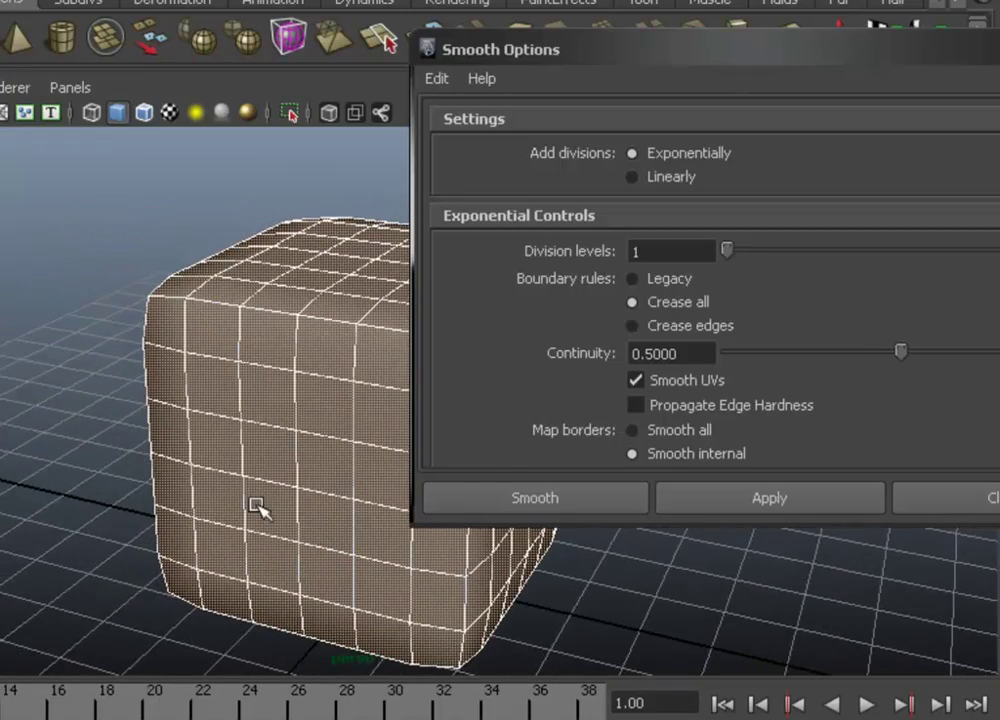
pyautogui.scroll(2, 122, 267)
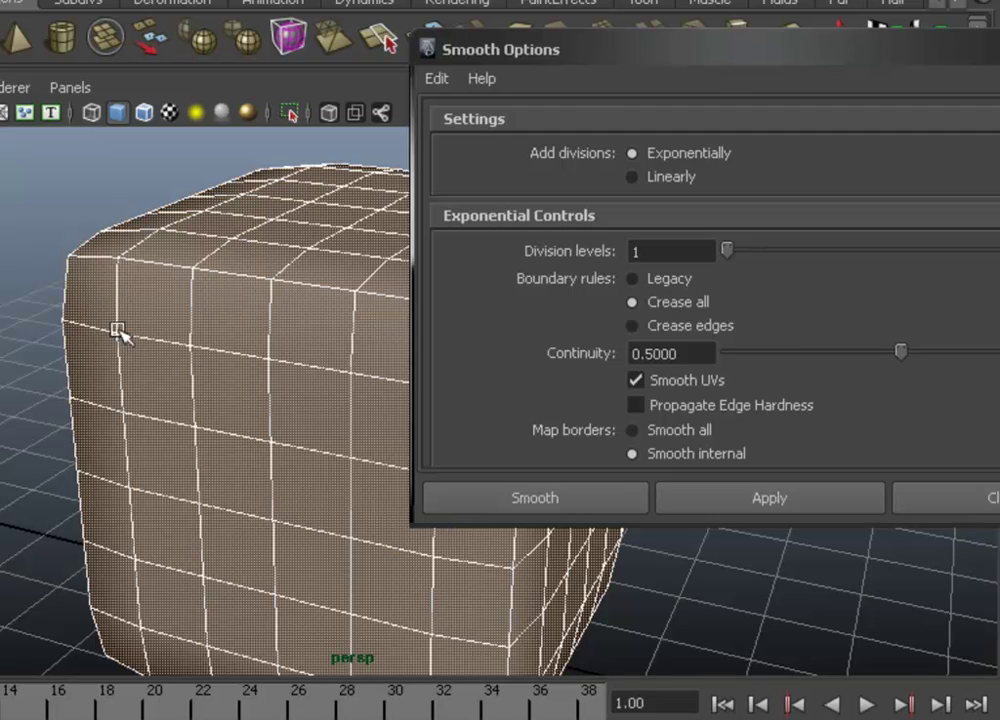
pyautogui.scroll(-2, 118, 330)
pyautogui.hotkey('ctrl', 'z')
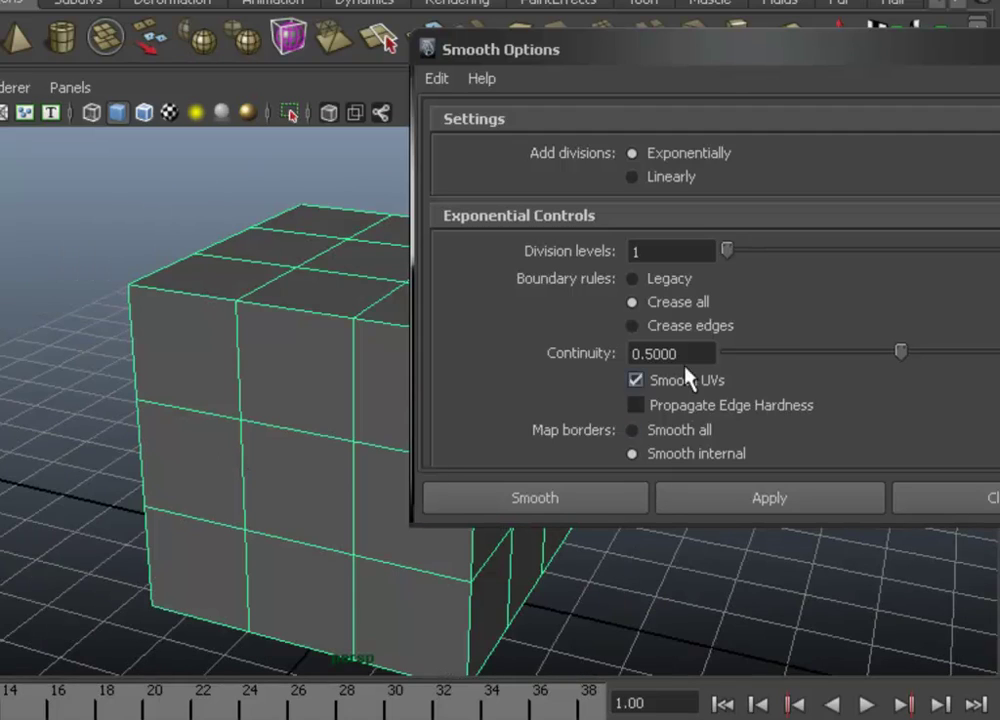
pyautogui.doubleClick(687, 353)
# Apply smoothing with Continuity 1 and orbit in to inspect the result
pyautogui.write('1')
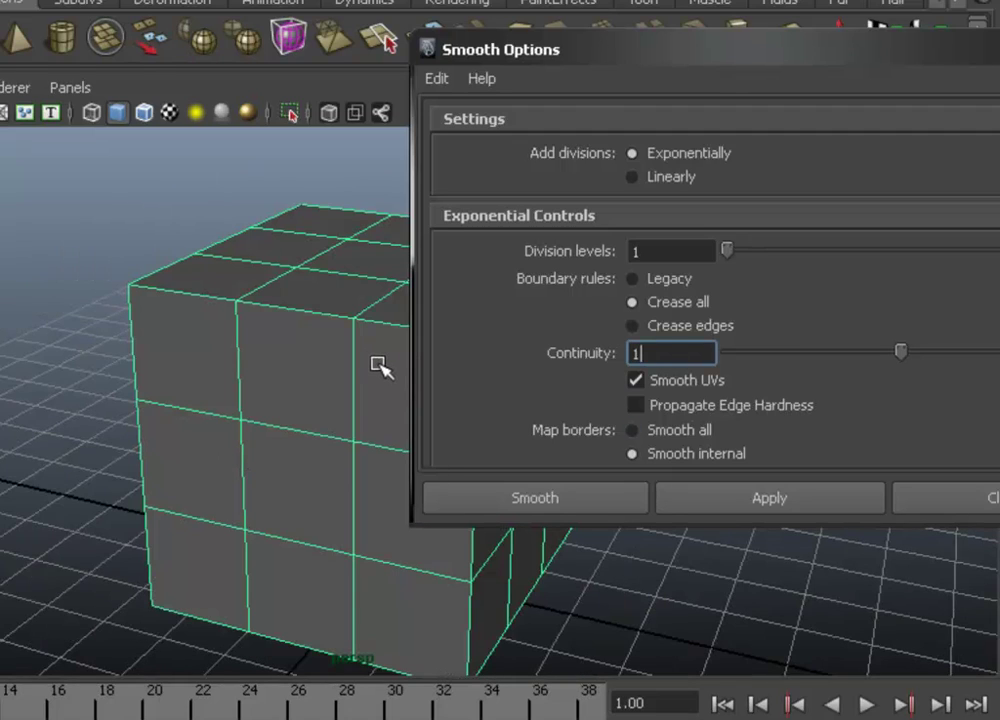
pyautogui.press('Return')
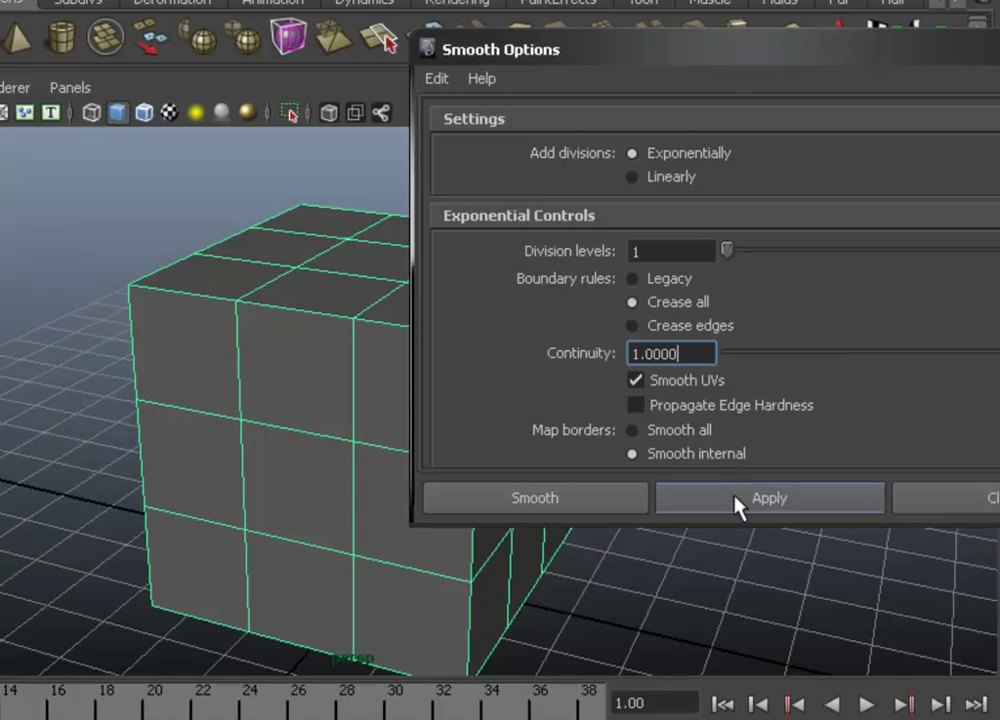
pyautogui.click(736, 499)
pyautogui.moveTo(339, 479)
pyautogui.keyDown('alt'); pyautogui.mouseDown()
pyautogui.moveTo(234, 460)
pyautogui.moveTo(161, 482)
pyautogui.moveTo(83, 462)
pyautogui.moveTo(179, 364)
pyautogui.mouseUp(); pyautogui.keyUp('alt')
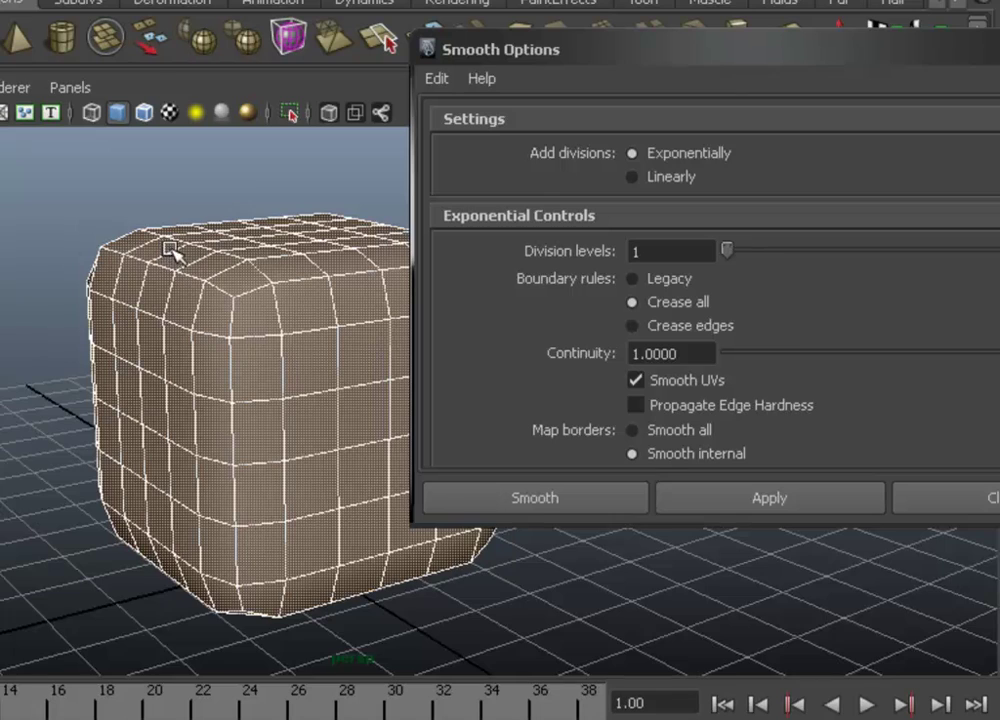
pyautogui.moveTo(170, 250)
pyautogui.keyDown('alt'); pyautogui.mouseDown()
pyautogui.moveTo(161, 279)
pyautogui.moveTo(172, 355)
pyautogui.mouseUp(); pyautogui.keyUp('alt')
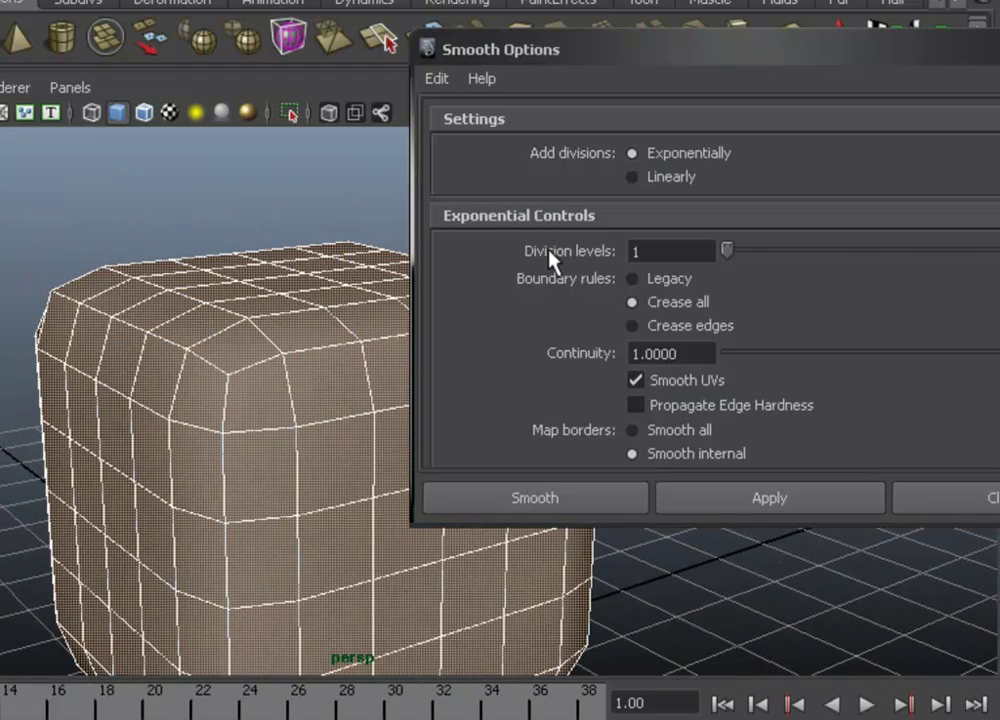
# Undo that smoothing and reapply it with 3 division levels
pyautogui.hotkey('ctrl', 'z')
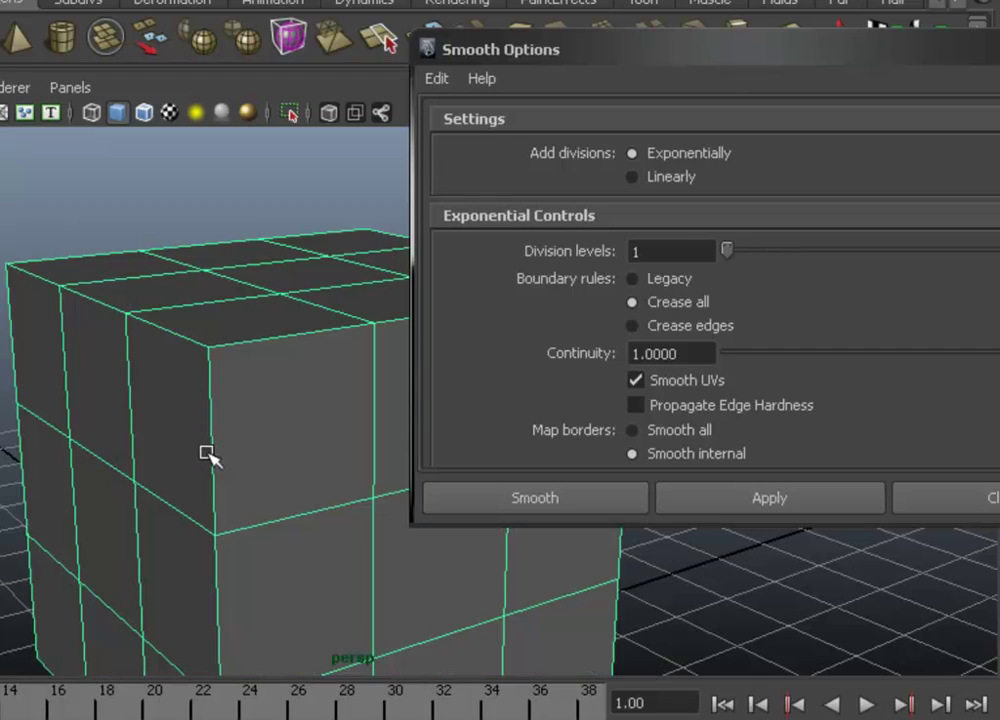
pyautogui.doubleClick(645, 251)
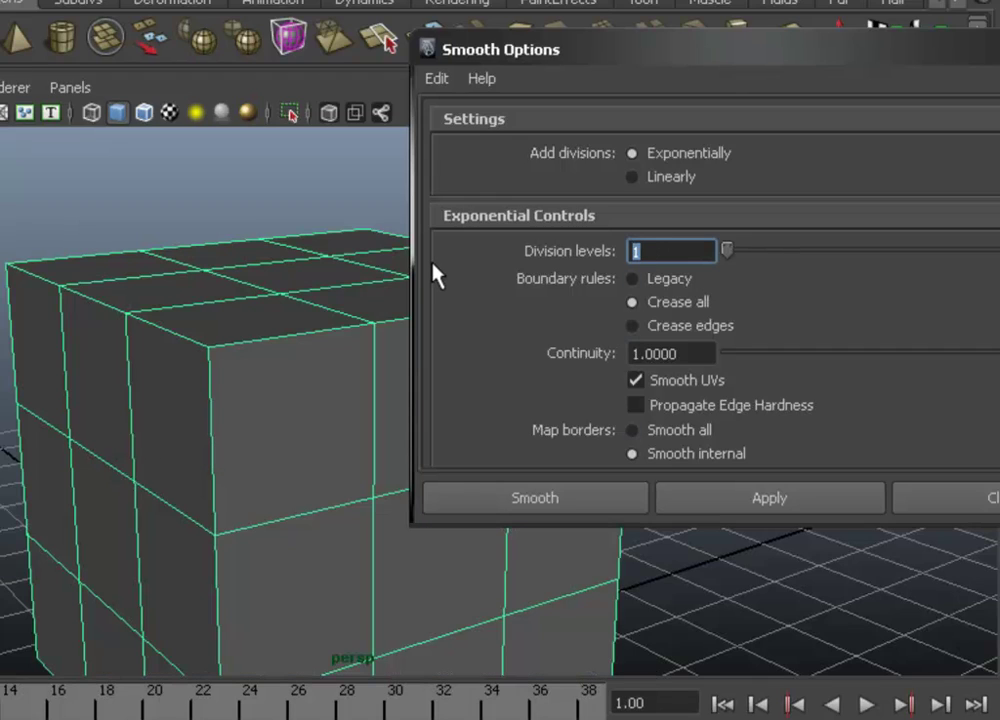
pyautogui.write('3')
pyautogui.press('Return')
pyautogui.click(712, 510)
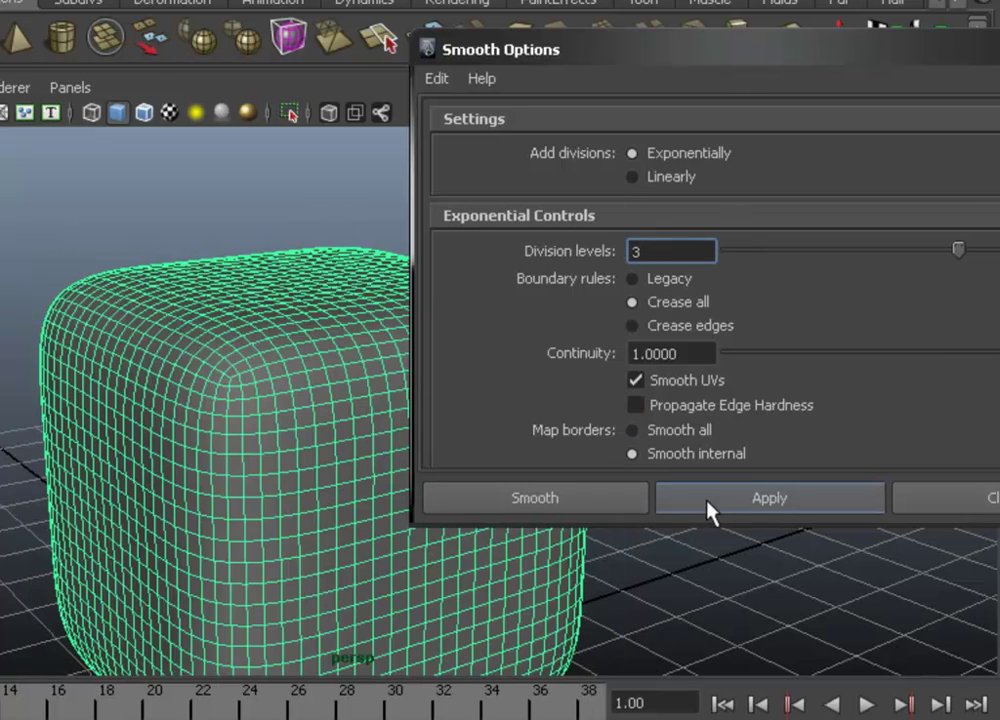
# Switch to shaded display (5) and orbit the smoothed cube, toggling its selection to inspect it
pyautogui.press('5')
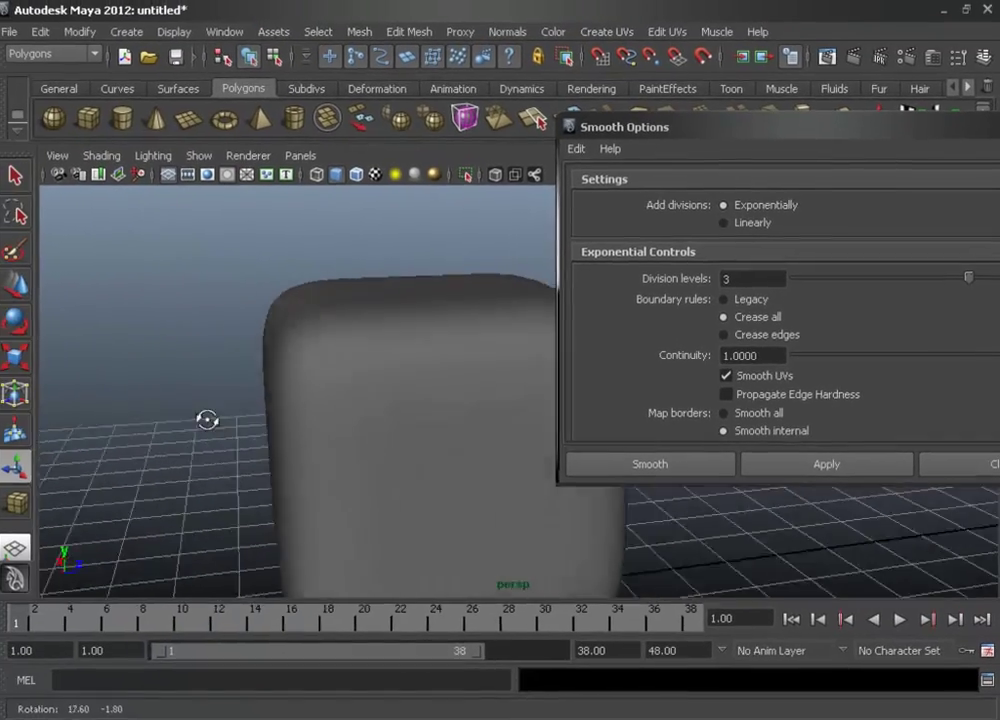
pyautogui.moveTo(207, 420)
pyautogui.keyDown('alt'); pyautogui.mouseDown()
pyautogui.moveTo(105, 419)
pyautogui.moveTo(308, 419)
pyautogui.moveTo(315, 440)
pyautogui.mouseUp(); pyautogui.keyUp('alt')
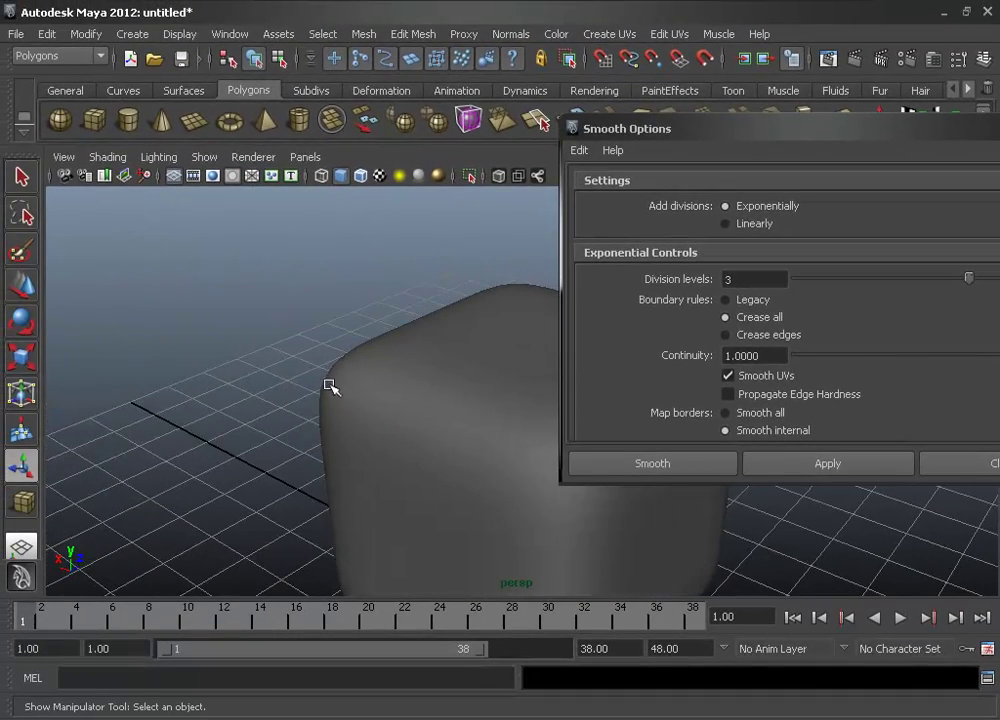
pyautogui.click(328, 430)
pyautogui.click(290, 425)
pyautogui.keyDown('alt'); pyautogui.moveTo(446, 381); pyautogui.dragTo(397, 392); pyautogui.keyUp('alt')
pyautogui.click(385, 432)
pyautogui.moveTo(360, 455)
pyautogui.keyDown('alt'); pyautogui.mouseDown()
pyautogui.moveTo(440, 446)
pyautogui.moveTo(330, 458)
pyautogui.moveTo(319, 480)
pyautogui.moveTo(350, 437)
pyautogui.moveTo(413, 457)
pyautogui.moveTo(388, 441)
pyautogui.mouseUp(); pyautogui.keyUp('alt')
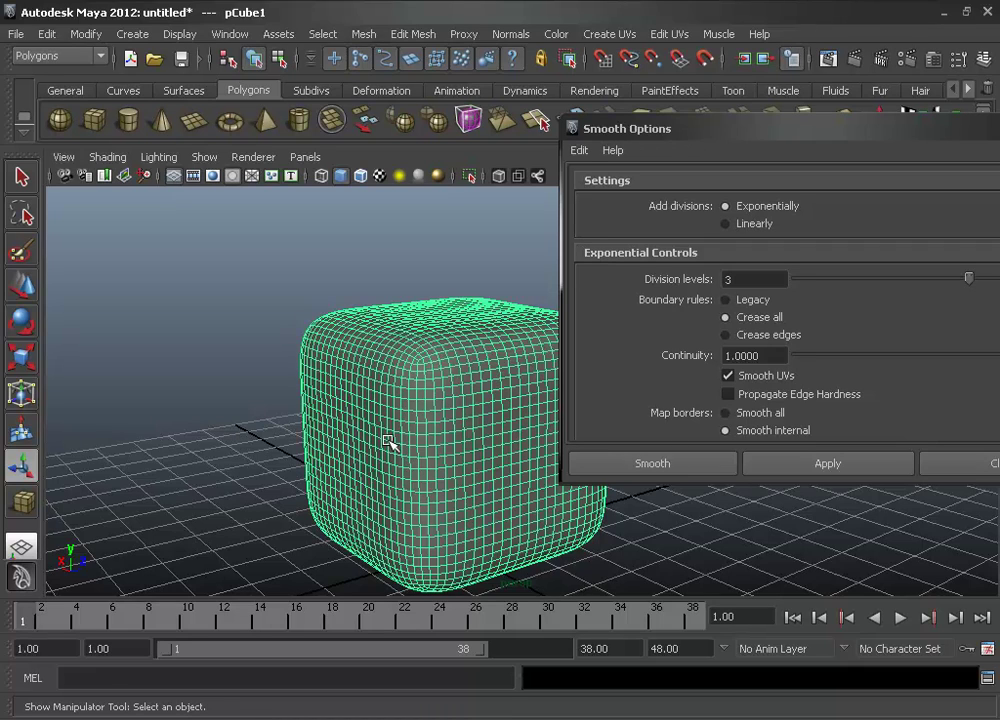
pyautogui.click(236, 398)
# Check the dense mesh from more angles, then set Division levels to 1 and close Smooth Options
pyautogui.scroll(3, 245, 400)
pyautogui.moveTo(240, 403)
pyautogui.keyDown('alt'); pyautogui.mouseDown()
pyautogui.moveTo(196, 417)
pyautogui.moveTo(277, 415)
pyautogui.mouseUp(); pyautogui.keyUp('alt')
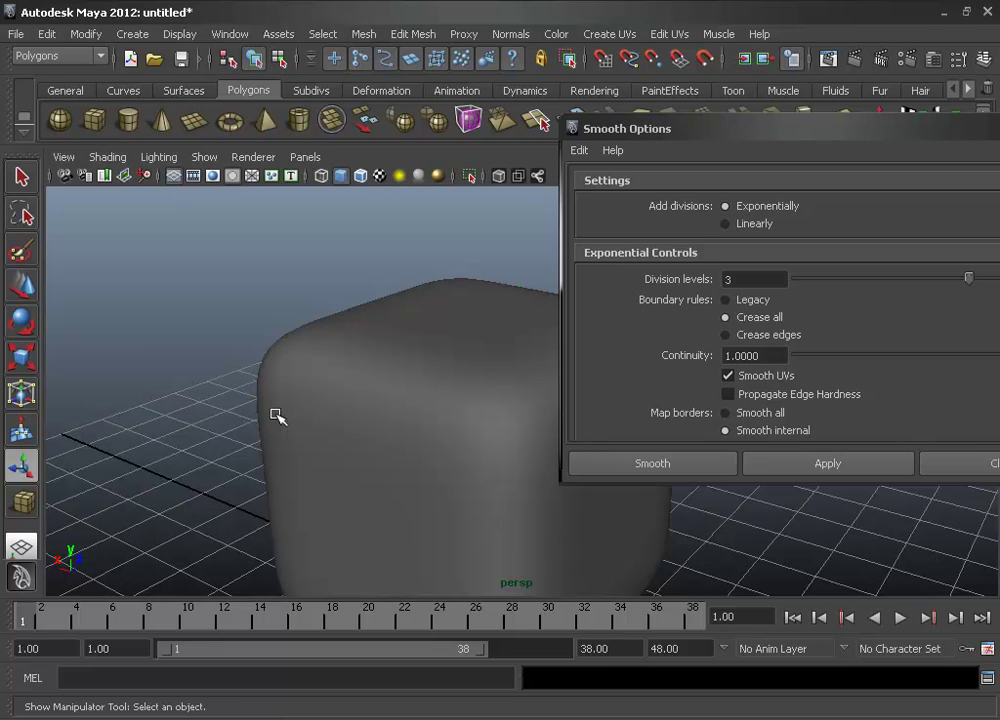
pyautogui.keyDown('alt'); pyautogui.moveTo(275, 415); pyautogui.dragTo(245, 391); pyautogui.keyUp('alt')
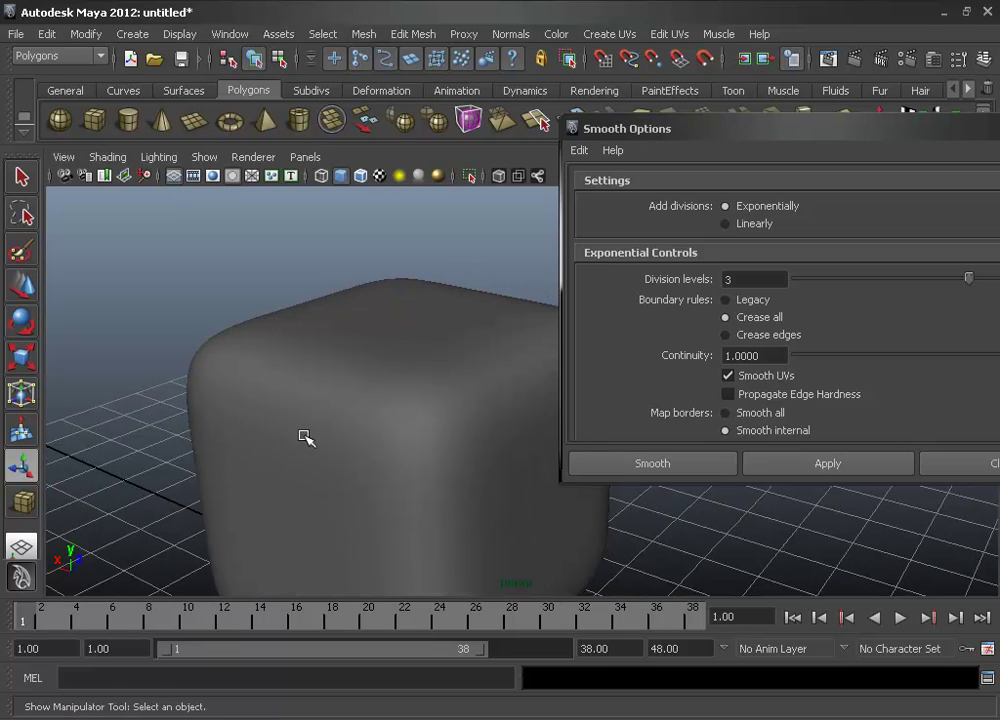
pyautogui.click(345, 424)
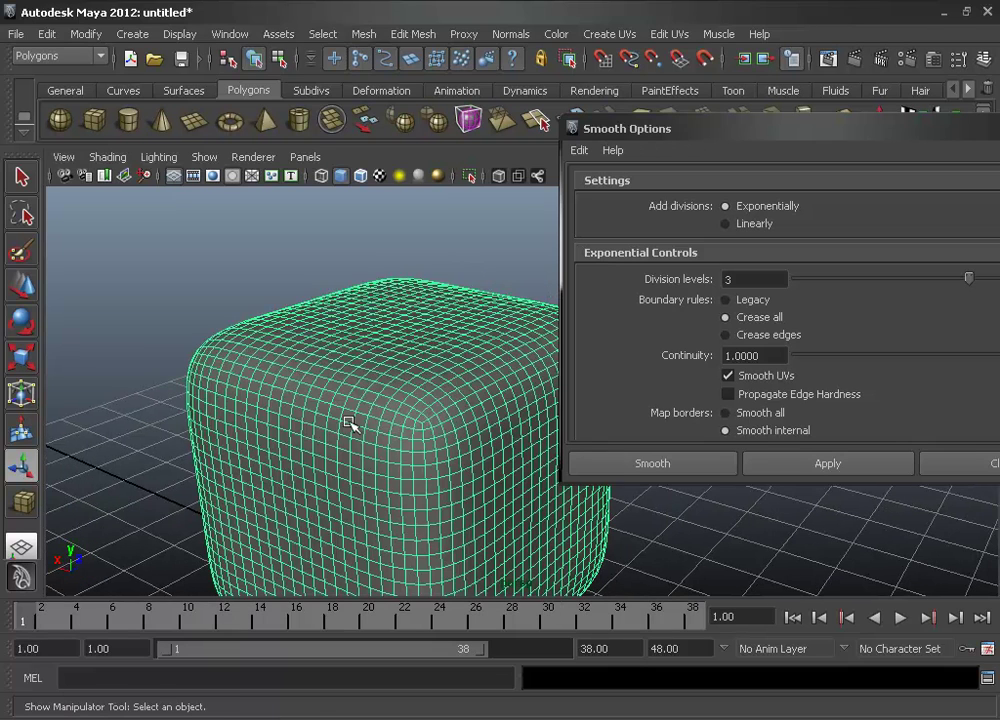
pyautogui.click(185, 272)
pyautogui.moveTo(223, 315)
pyautogui.keyDown('alt'); pyautogui.mouseDown()
pyautogui.moveTo(266, 351)
pyautogui.moveTo(319, 326)
pyautogui.moveTo(262, 366)
pyautogui.mouseUp(); pyautogui.keyUp('alt')
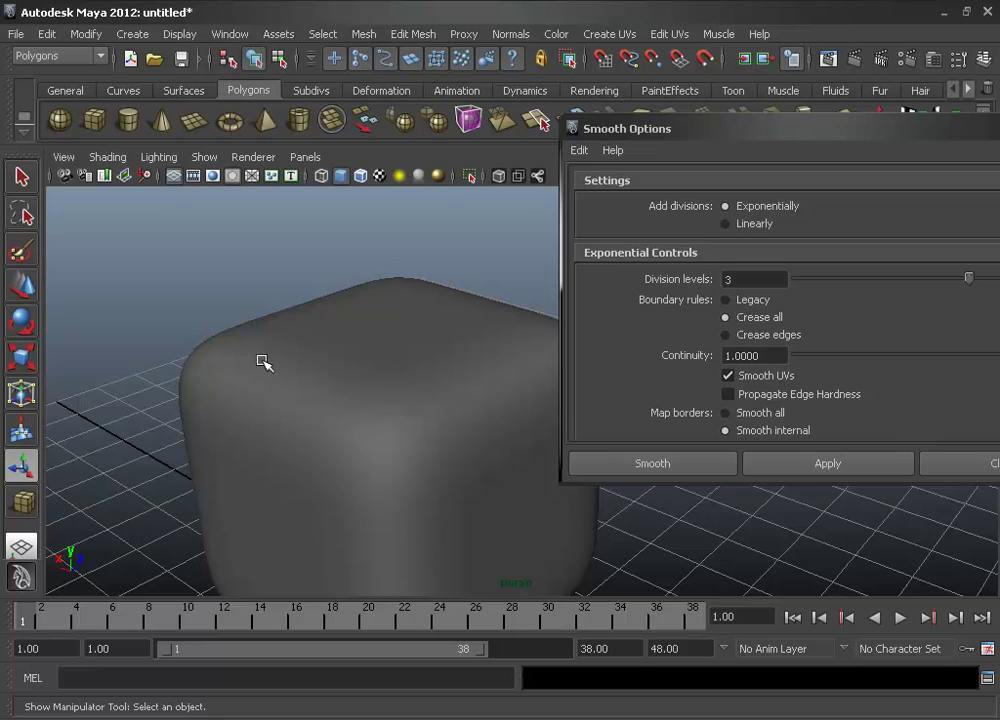
pyautogui.scroll(-3, 263, 362)
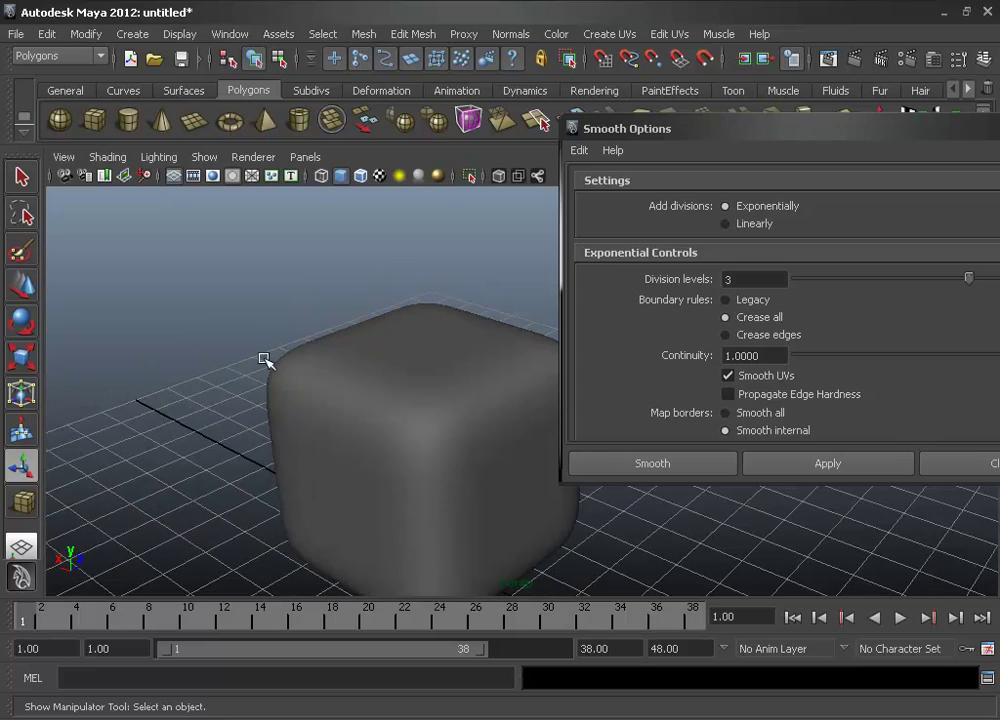
pyautogui.click(813, 280)
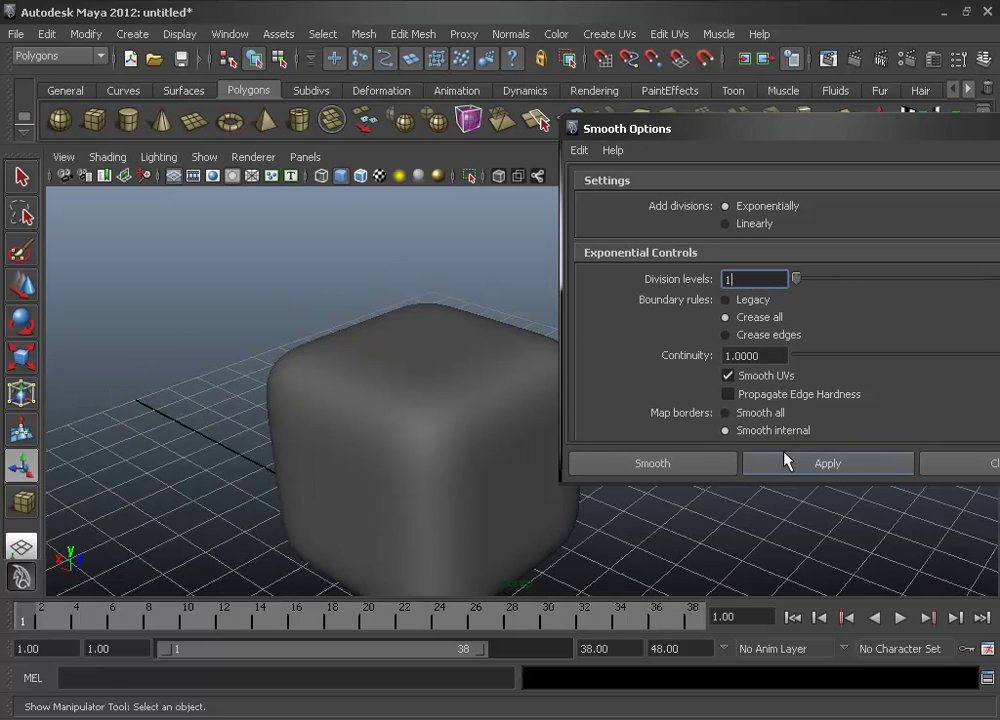
pyautogui.click(970, 468)
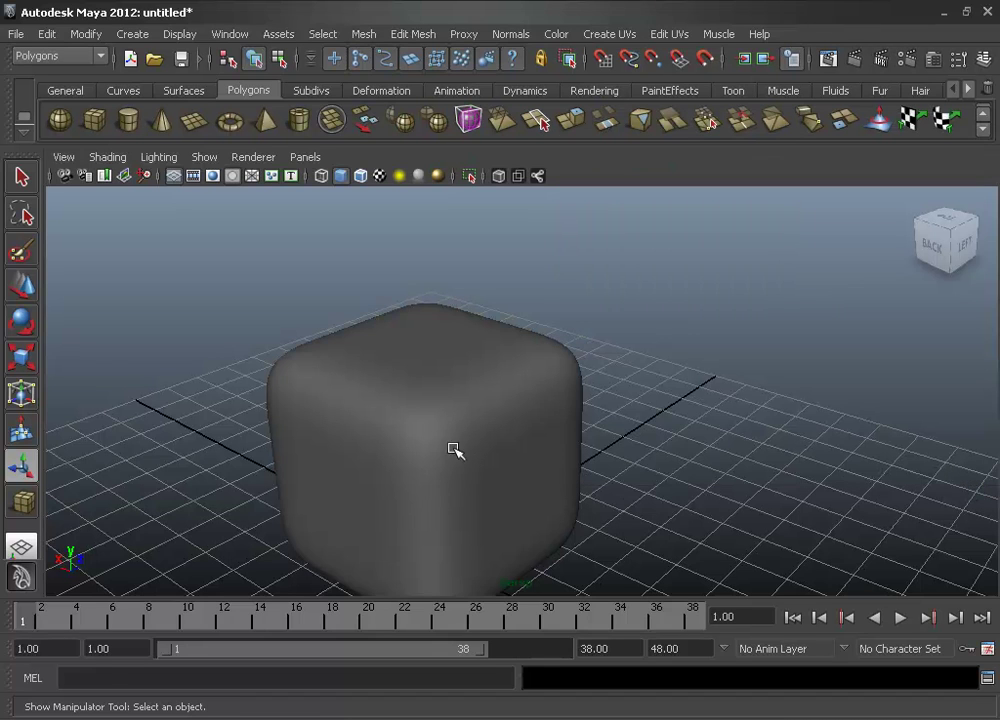
# Delete the rounded cube and draw a new polygon box on the grid
pyautogui.click(424, 390)
pyautogui.press('Delete')
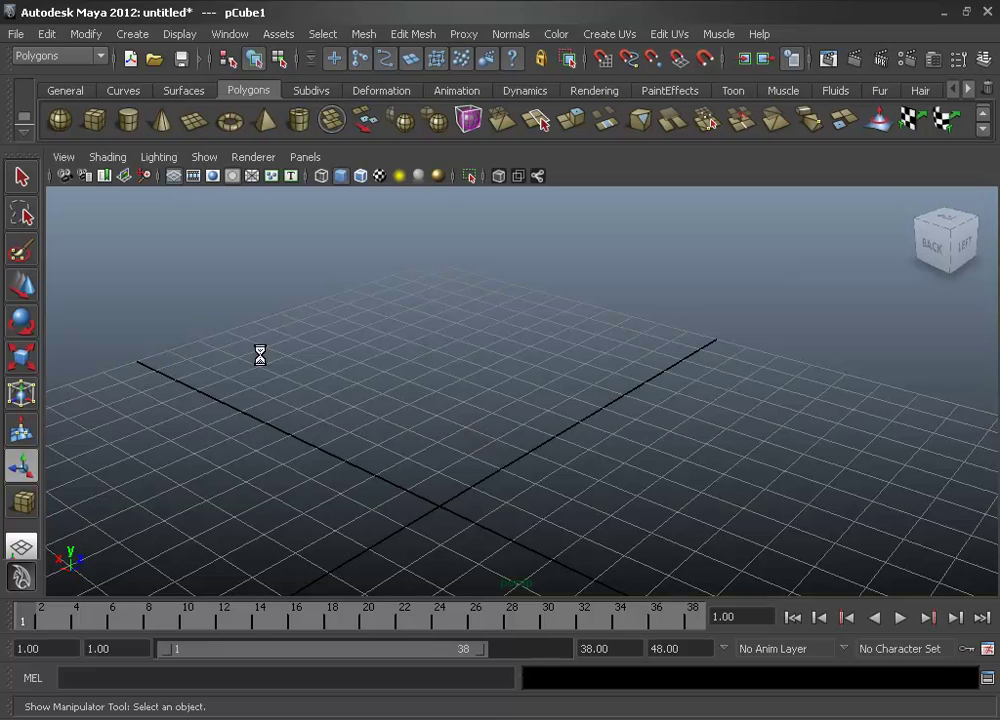
pyautogui.click(94, 120)
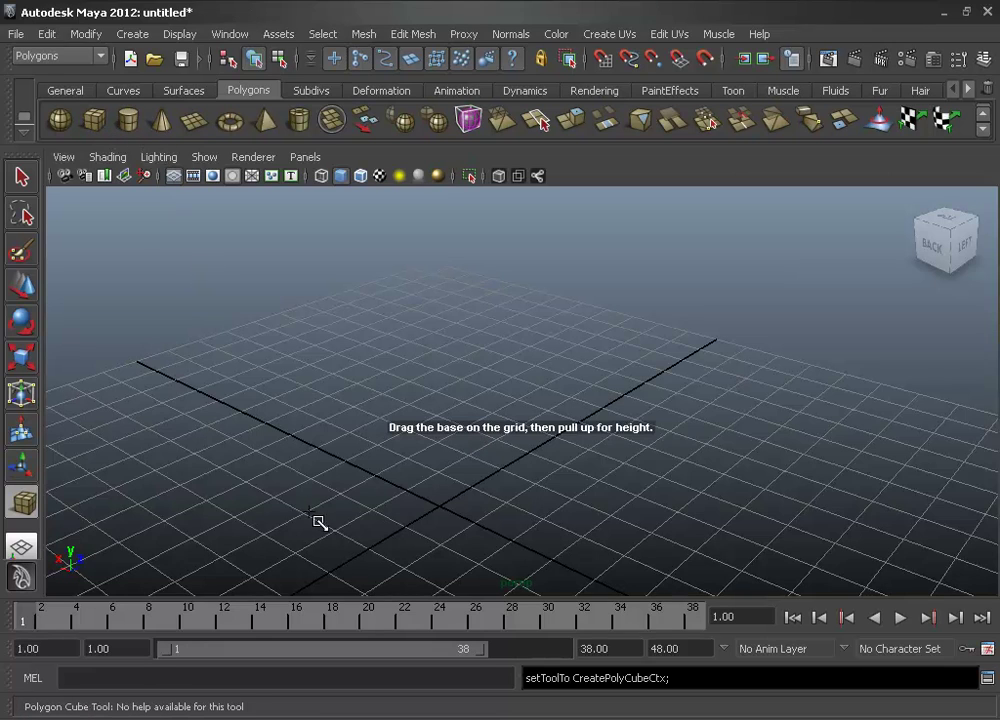
pyautogui.moveTo(292, 526)
pyautogui.mouseDown()
pyautogui.moveTo(674, 535)
pyautogui.moveTo(626, 470)
pyautogui.moveTo(630, 295)
pyautogui.mouseUp()
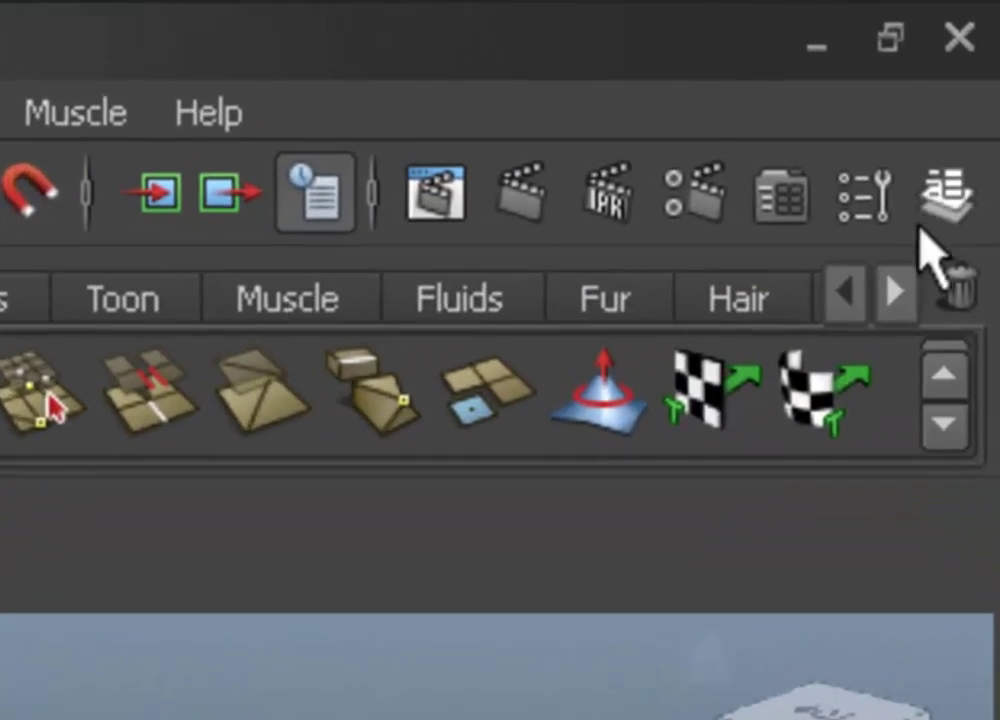
# Give the new polyCube1 Subdivisions Width, Height and Depth of 3
pyautogui.click(280, 460)
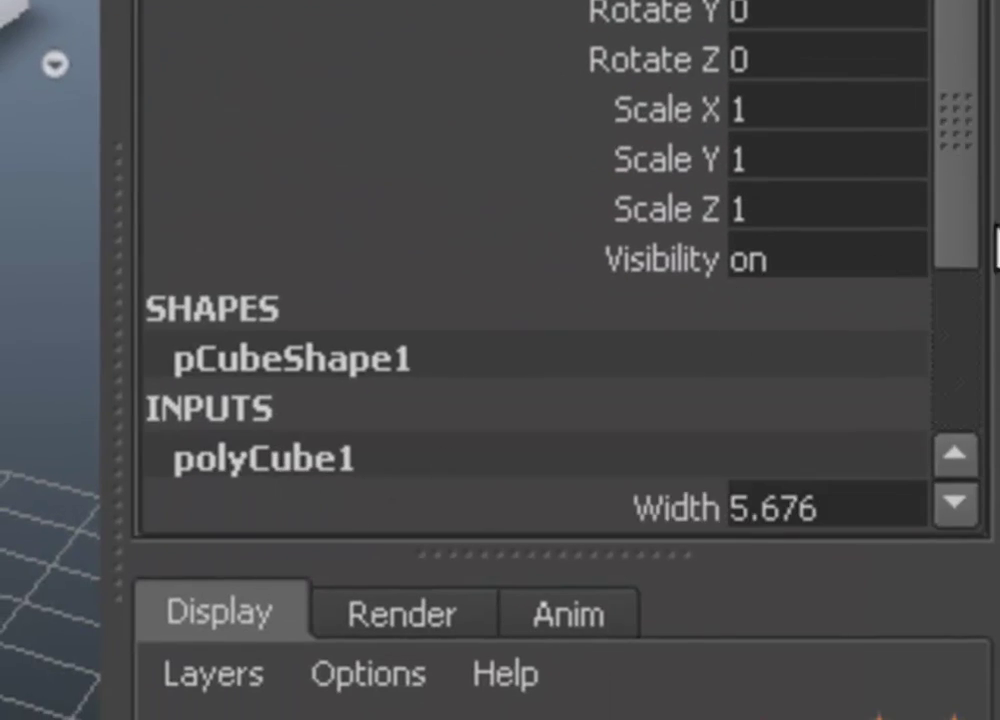
pyautogui.scroll(-5, 965, 285)
pyautogui.doubleClick(740, 308)
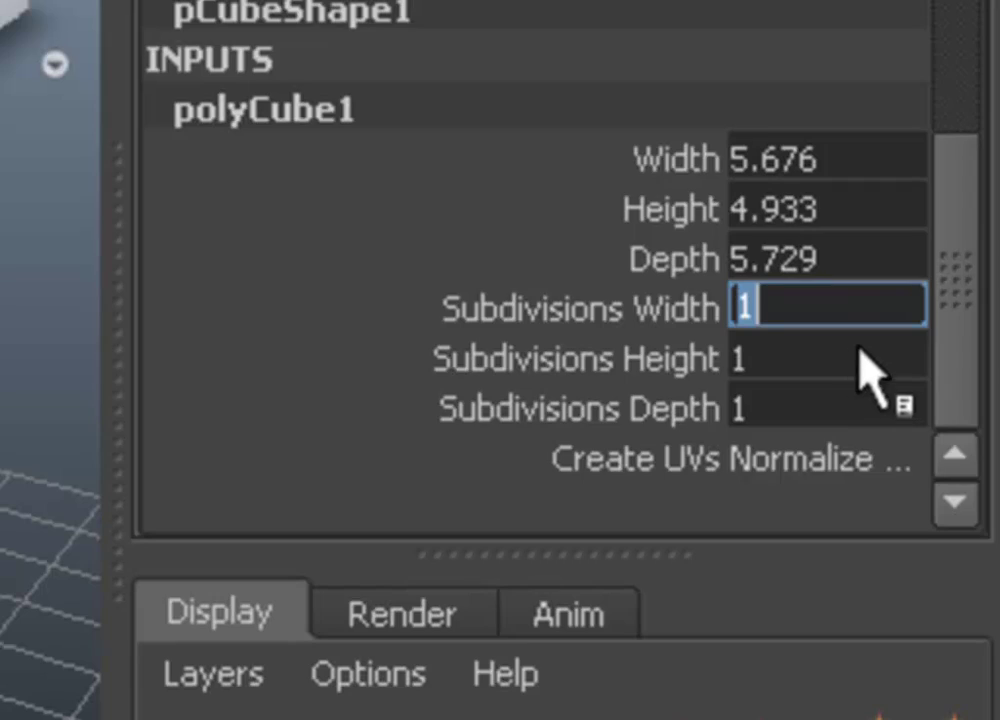
pyautogui.write('3')
pyautogui.press('Tab')
pyautogui.write('3')
pyautogui.press('Tab')
pyautogui.write('3')
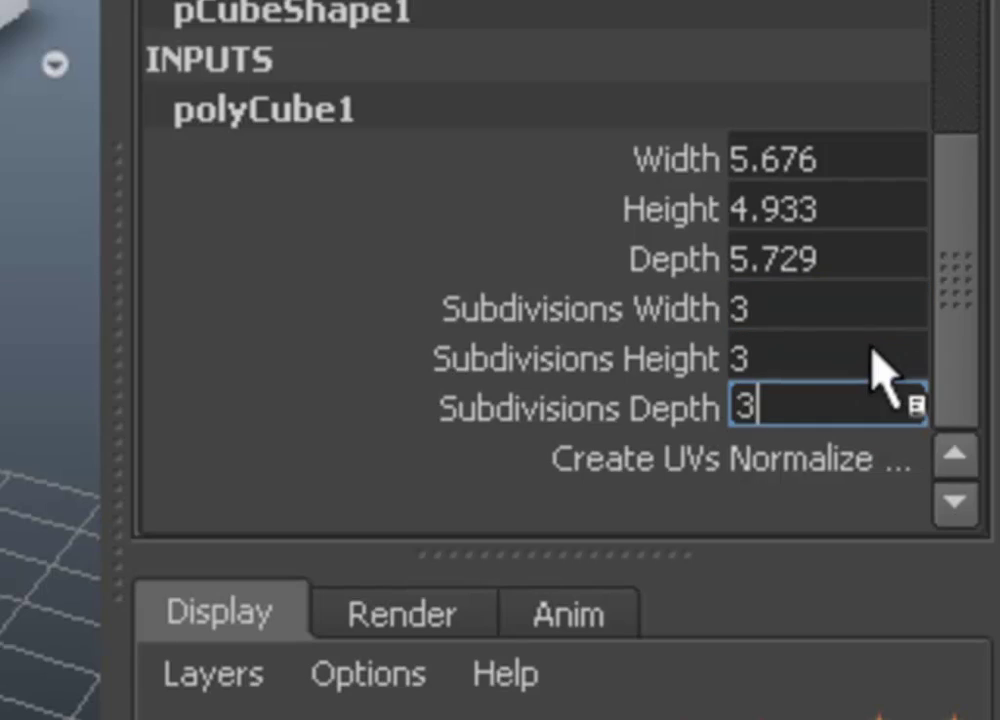
pyautogui.press('Return')
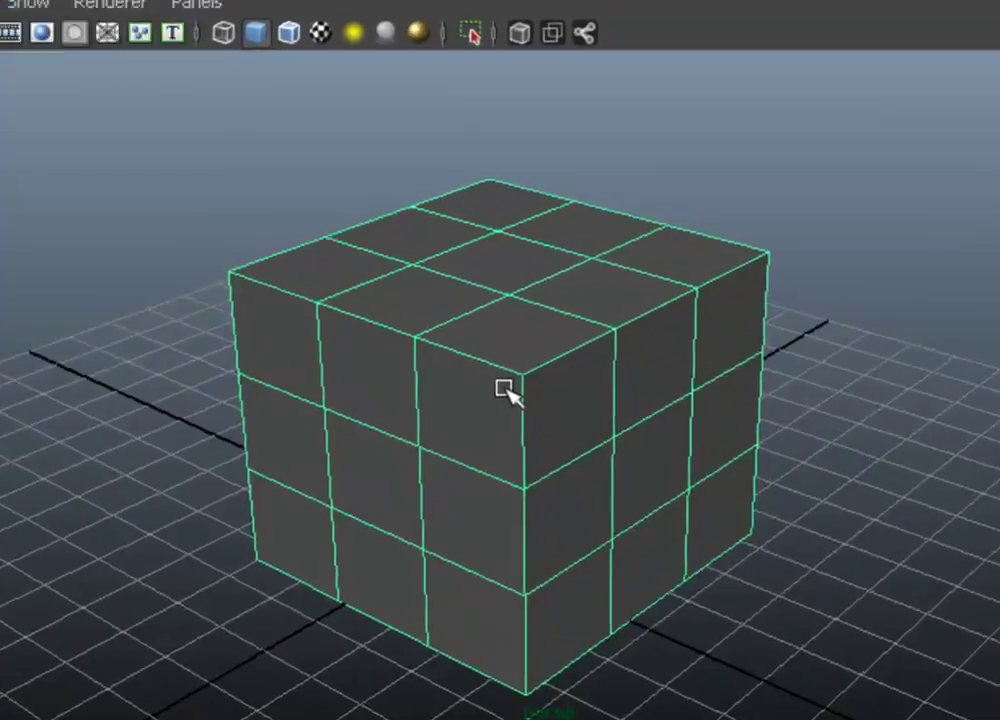
# Switch to edge mode and select the two vertical edge loops on the box's front face
pyautogui.rightClick(485, 466)
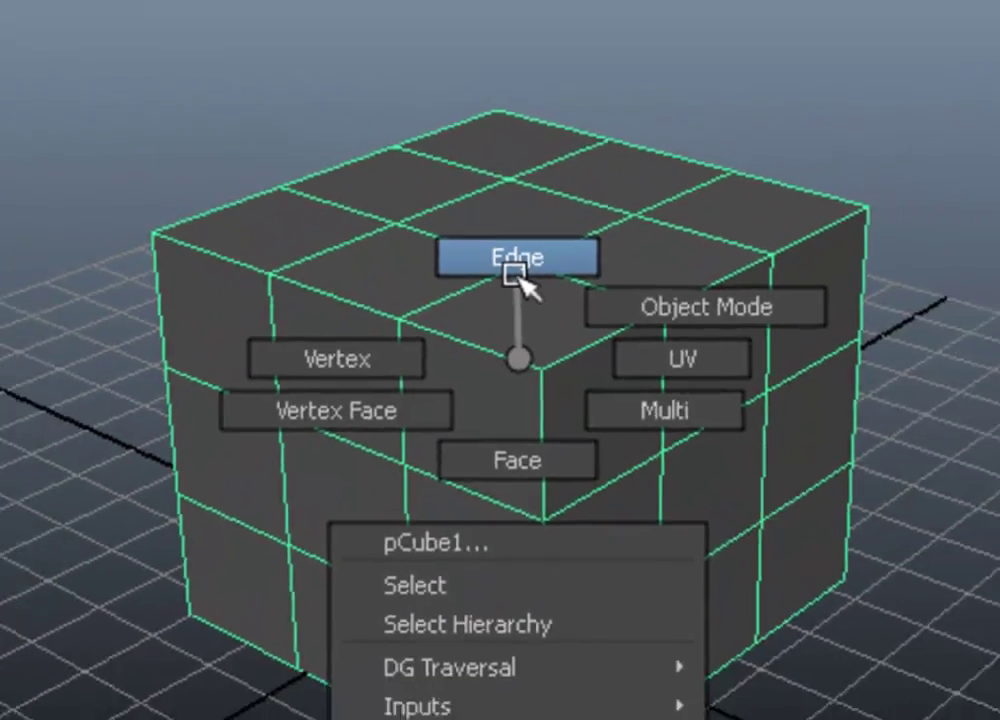
pyautogui.moveTo(530, 382); pyautogui.dragTo(531, 228, button='right')
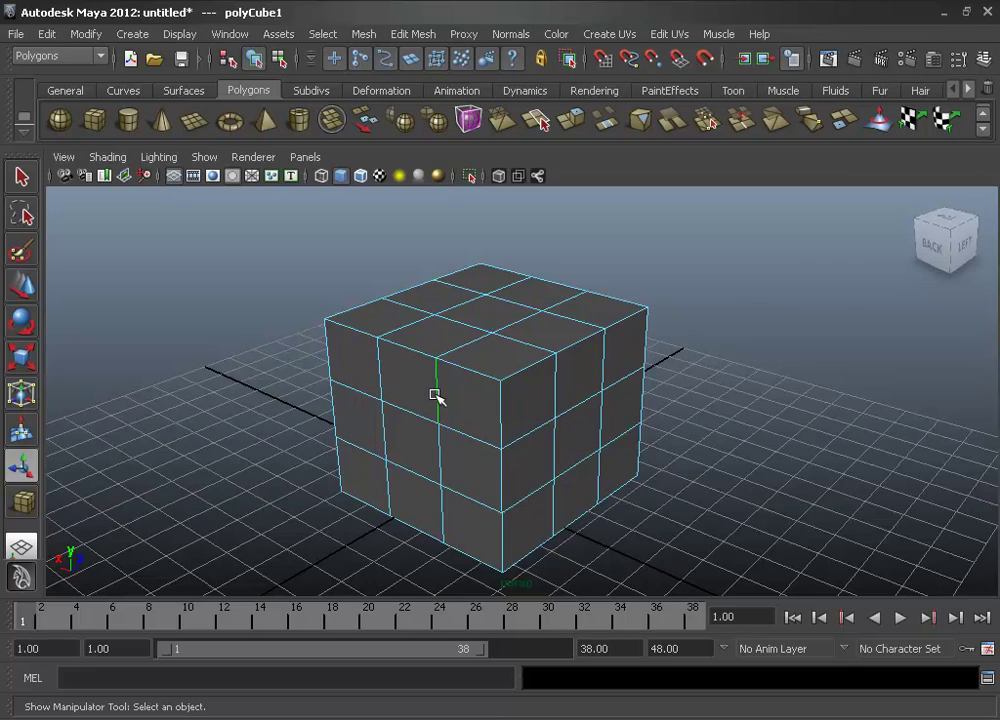
pyautogui.doubleClick(435, 395)
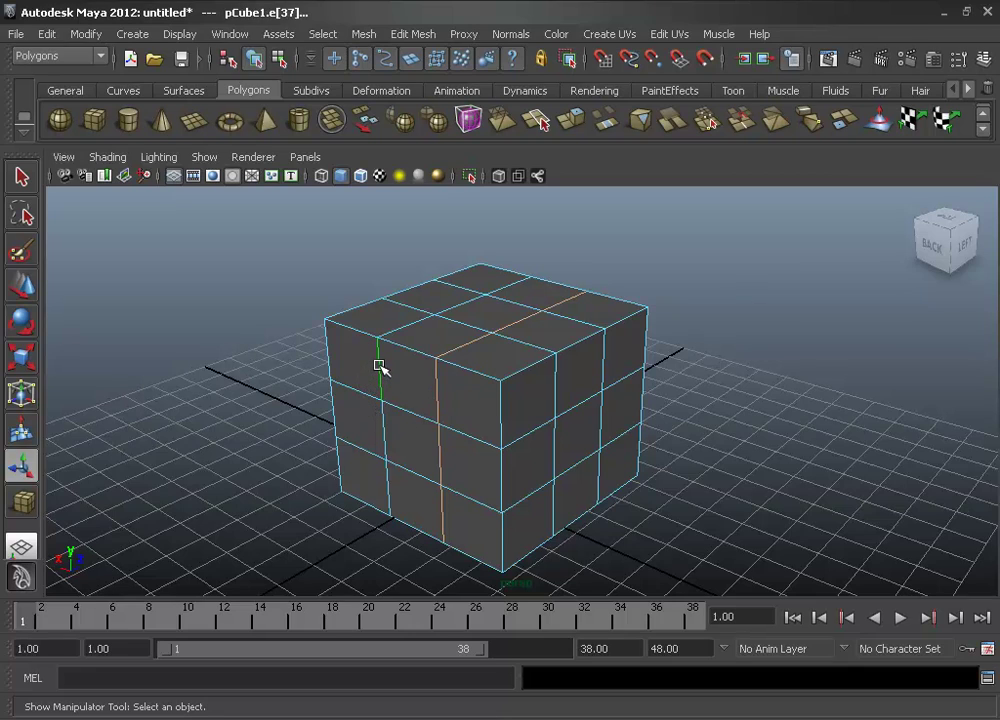
pyautogui.keyDown('shift'); pyautogui.doubleClick(380, 367); pyautogui.keyUp('shift')
pyautogui.moveTo(380, 367)
pyautogui.keyDown('alt'); pyautogui.mouseDown()
pyautogui.moveTo(480, 431)
pyautogui.moveTo(453, 444)
pyautogui.moveTo(426, 328)
pyautogui.moveTo(316, 342)
pyautogui.moveTo(371, 420)
pyautogui.moveTo(518, 449)
pyautogui.moveTo(531, 422)
pyautogui.mouseUp(); pyautogui.keyUp('alt')
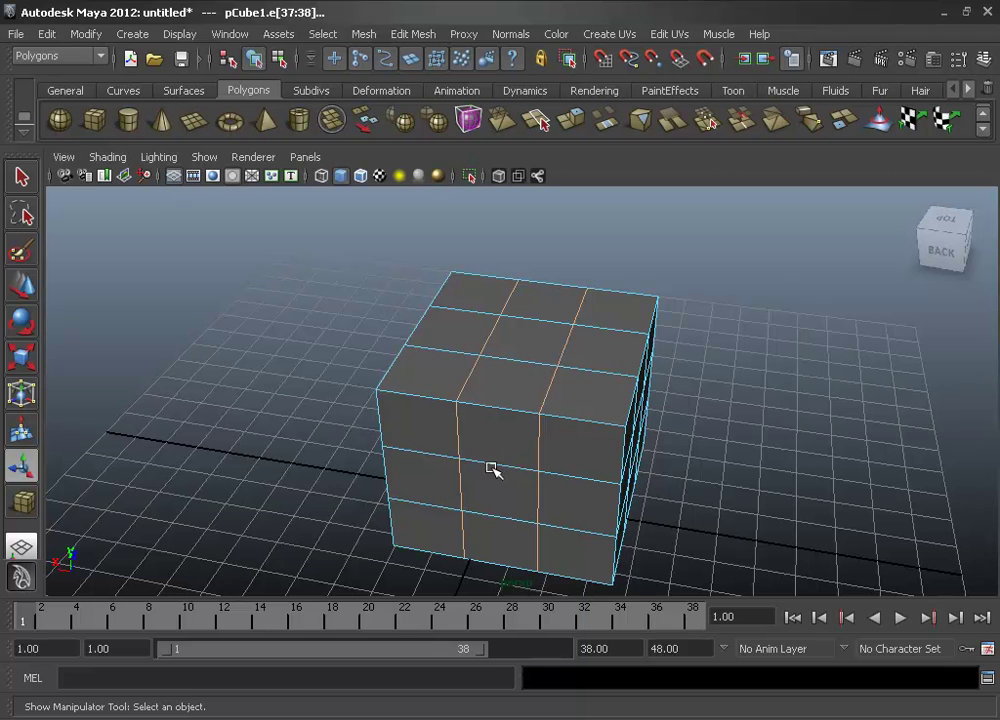
# Scale the vertical edge loops outward, then spread the top face's two loops toward the edges
pyautogui.press('r')
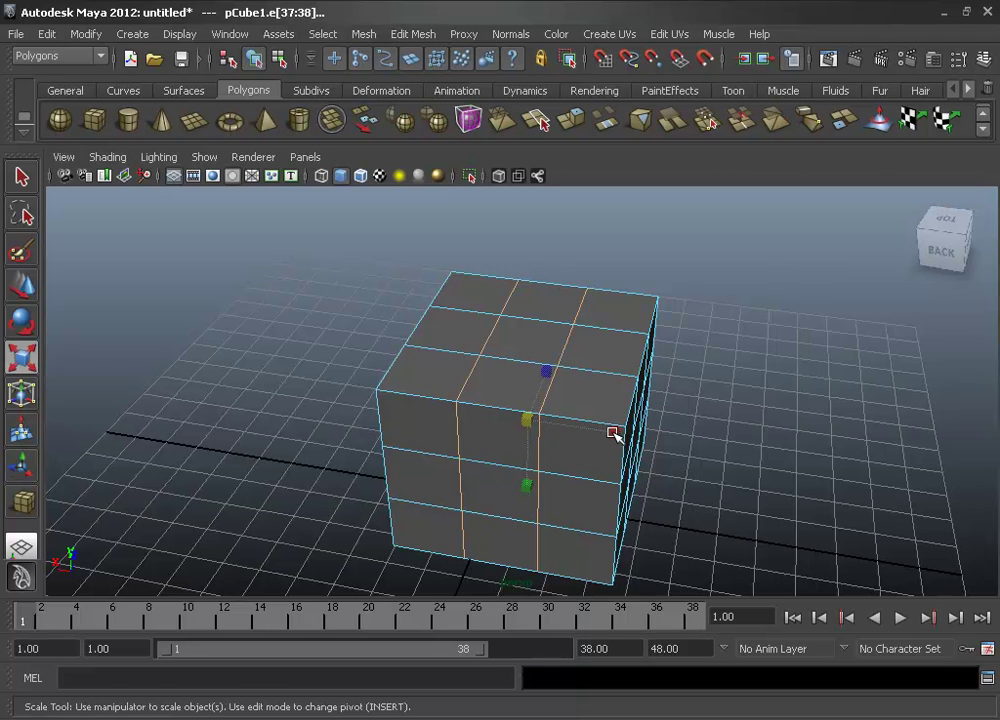
pyautogui.moveTo(614, 434)
pyautogui.mouseDown()
pyautogui.moveTo(699, 447)
pyautogui.moveTo(607, 464)
pyautogui.moveTo(453, 373)
pyautogui.mouseUp()
pyautogui.doubleClick(430, 350)
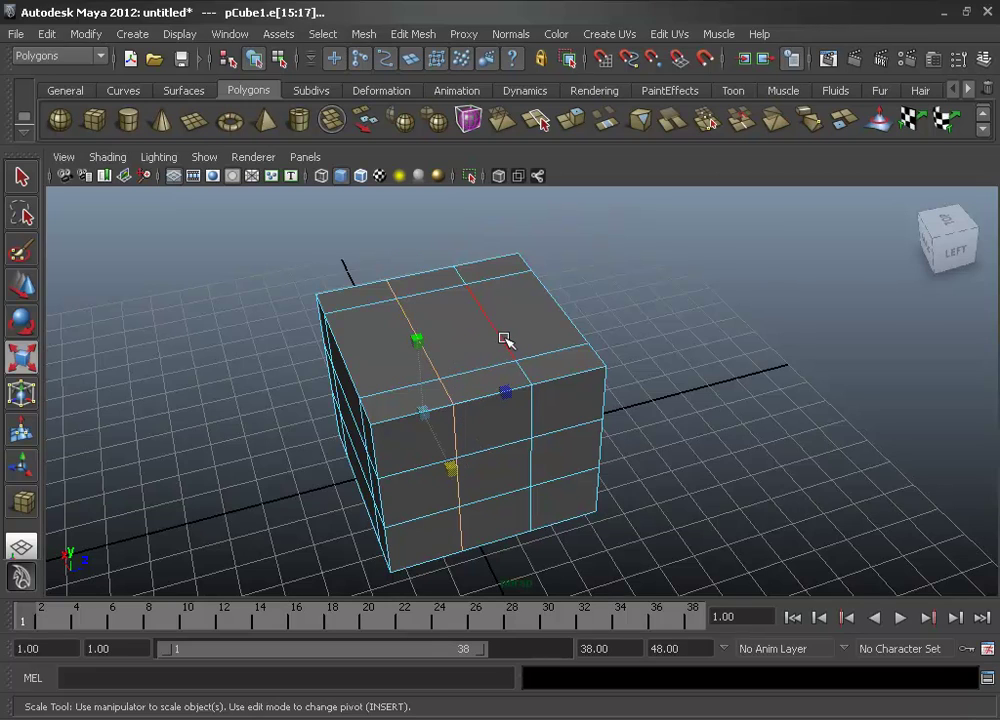
pyautogui.keyDown('shift'); pyautogui.doubleClick(503, 340); pyautogui.keyUp('shift')
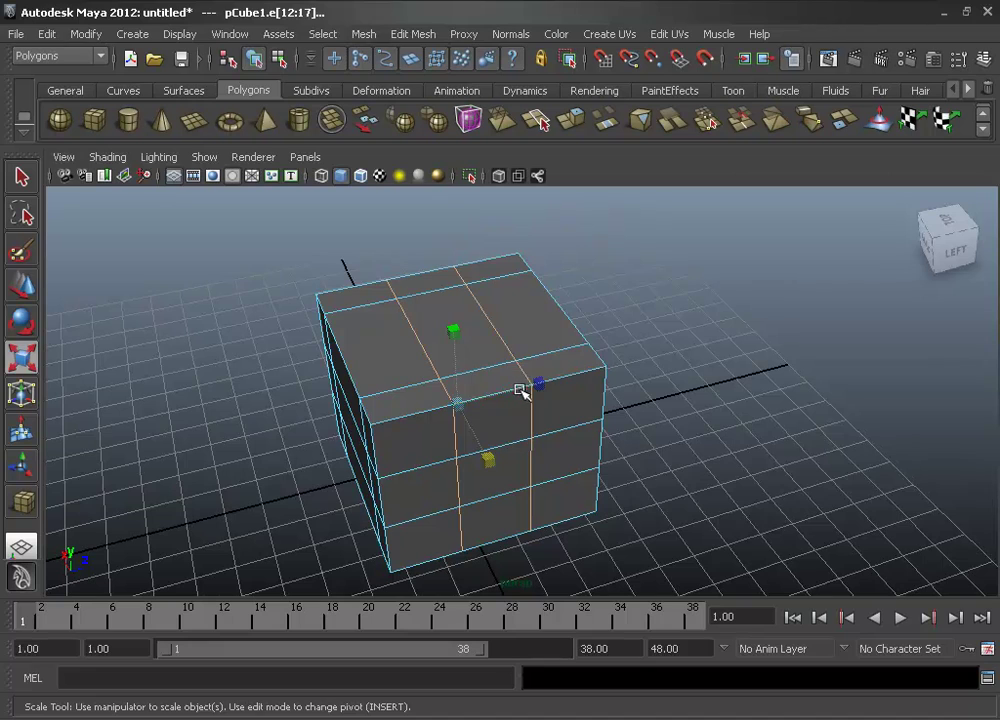
pyautogui.moveTo(540, 383); pyautogui.dragTo(610, 360)
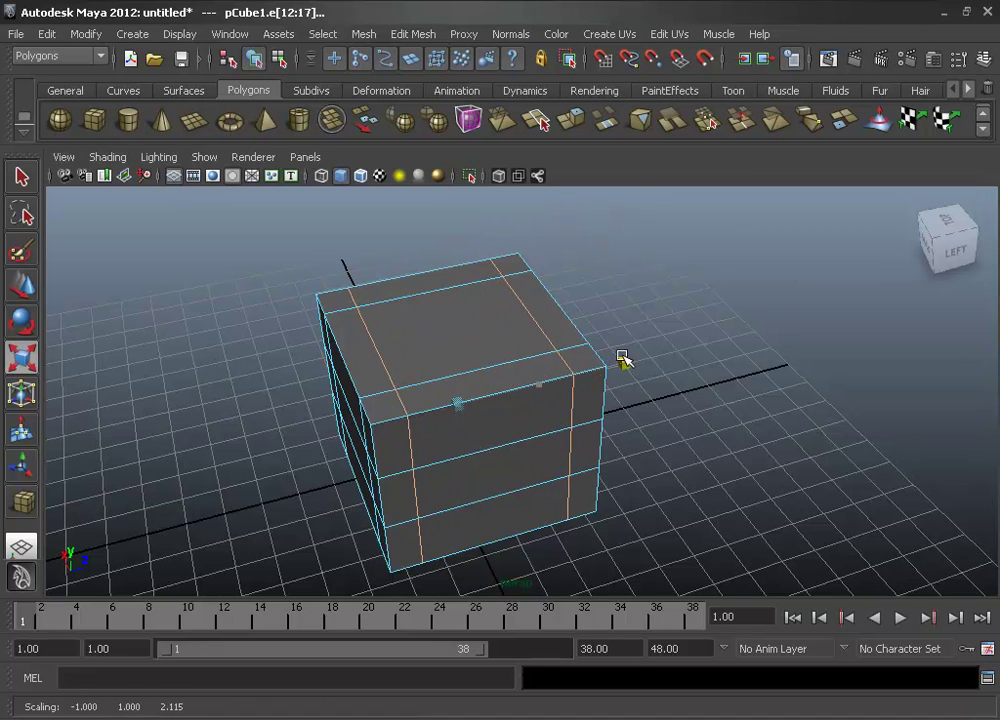
# Select the two horizontal edge loops and scale them toward the top and bottom
pyautogui.keyDown('alt'); pyautogui.moveTo(536, 453); pyautogui.dragTo(580, 425); pyautogui.keyUp('alt')
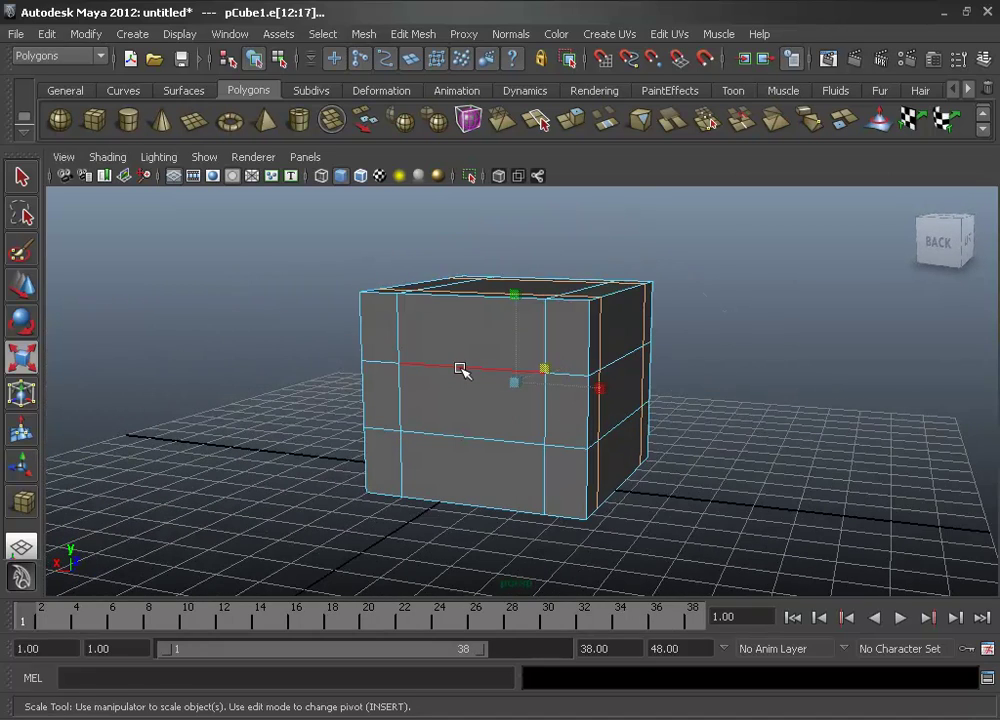
pyautogui.doubleClick(460, 369)
pyautogui.keyDown('shift'); pyautogui.doubleClick(487, 440); pyautogui.keyUp('shift')
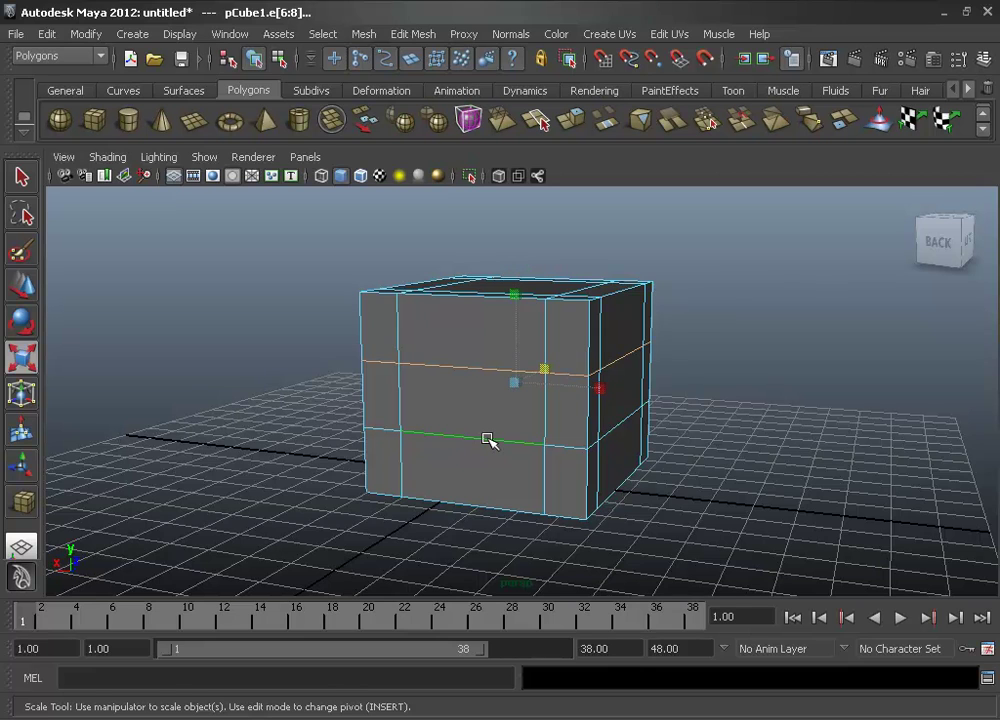
pyautogui.moveTo(487, 440)
pyautogui.keyDown('alt'); pyautogui.mouseDown()
pyautogui.moveTo(509, 478)
pyautogui.moveTo(511, 571)
pyautogui.mouseUp(); pyautogui.keyUp('alt')
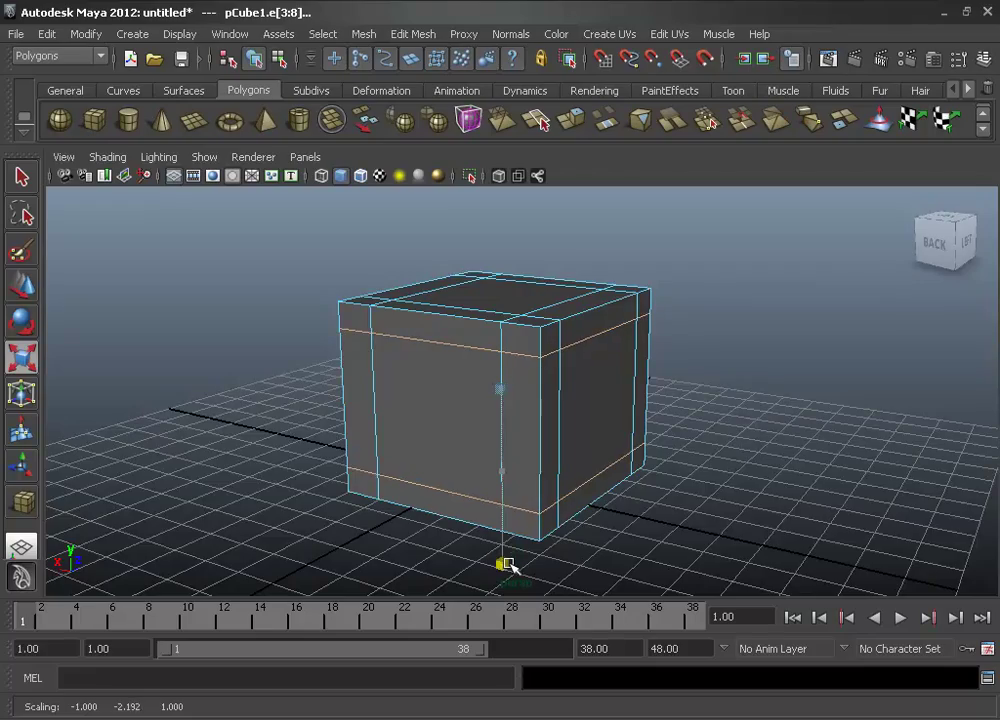
# Return the box to object mode and select the whole box with the Select Tool
pyautogui.moveTo(714, 424)
pyautogui.keyDown('alt'); pyautogui.mouseDown()
pyautogui.moveTo(483, 420)
pyautogui.moveTo(411, 444)
pyautogui.moveTo(533, 418)
pyautogui.mouseUp(); pyautogui.keyUp('alt')
pyautogui.moveTo(409, 349)
pyautogui.keyDown('alt'); pyautogui.mouseDown()
pyautogui.moveTo(518, 359)
pyautogui.moveTo(591, 395)
pyautogui.moveTo(524, 387)
pyautogui.mouseUp(); pyautogui.keyUp('alt')
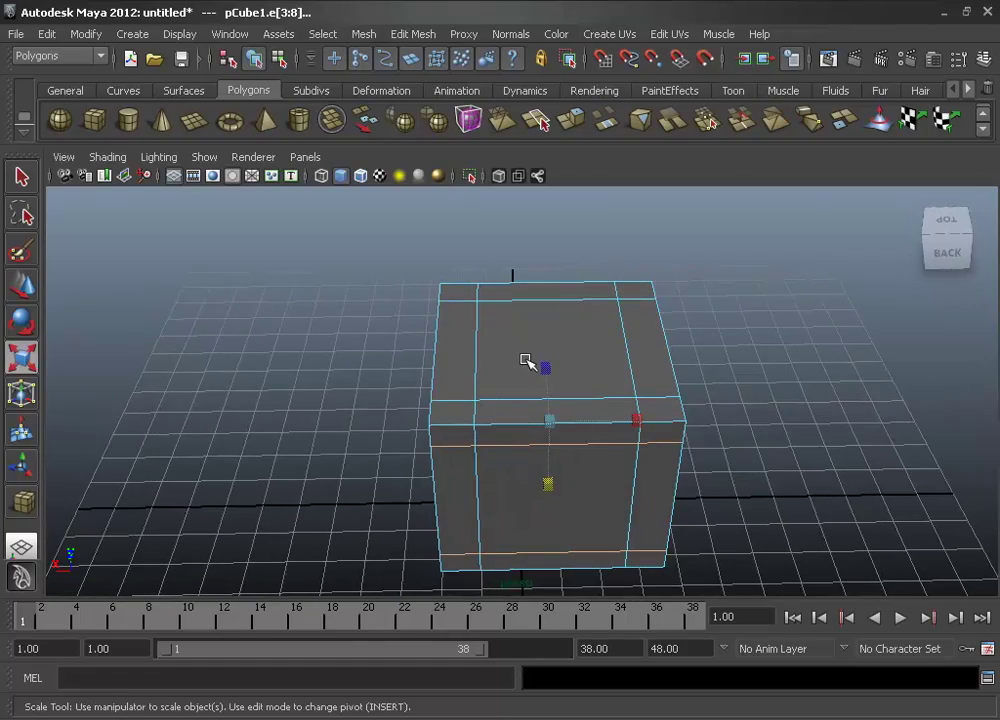
pyautogui.moveTo(527, 361); pyautogui.dragTo(574, 339, button='right')
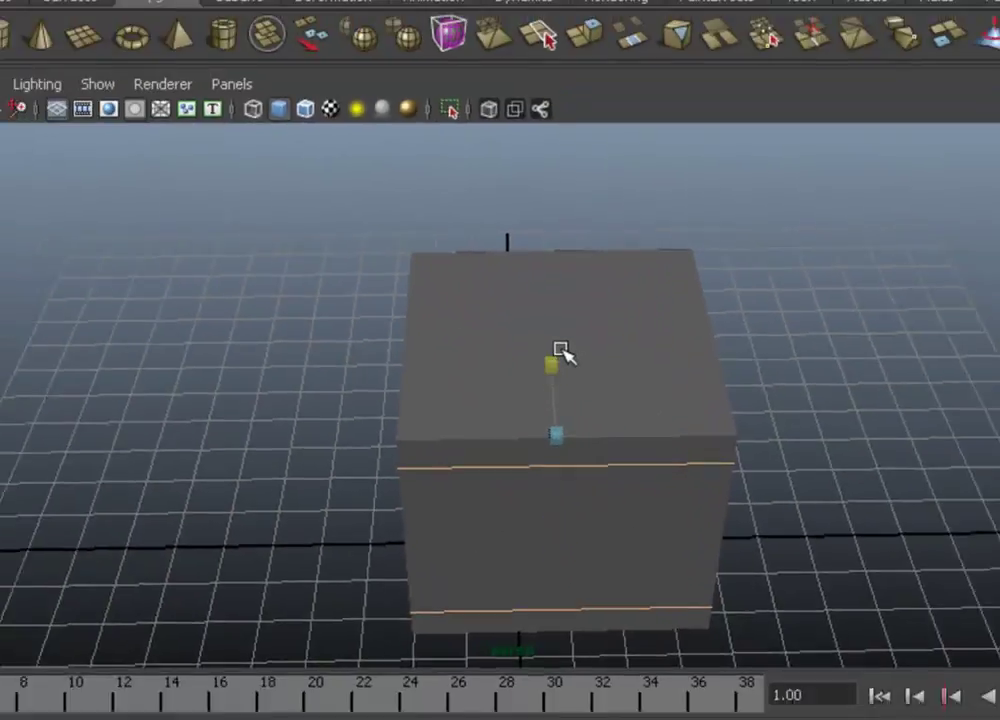
pyautogui.press('q')
pyautogui.click(641, 431)
pyautogui.keyDown('alt'); pyautogui.moveTo(641, 431); pyautogui.dragTo(536, 406); pyautogui.keyUp('alt')
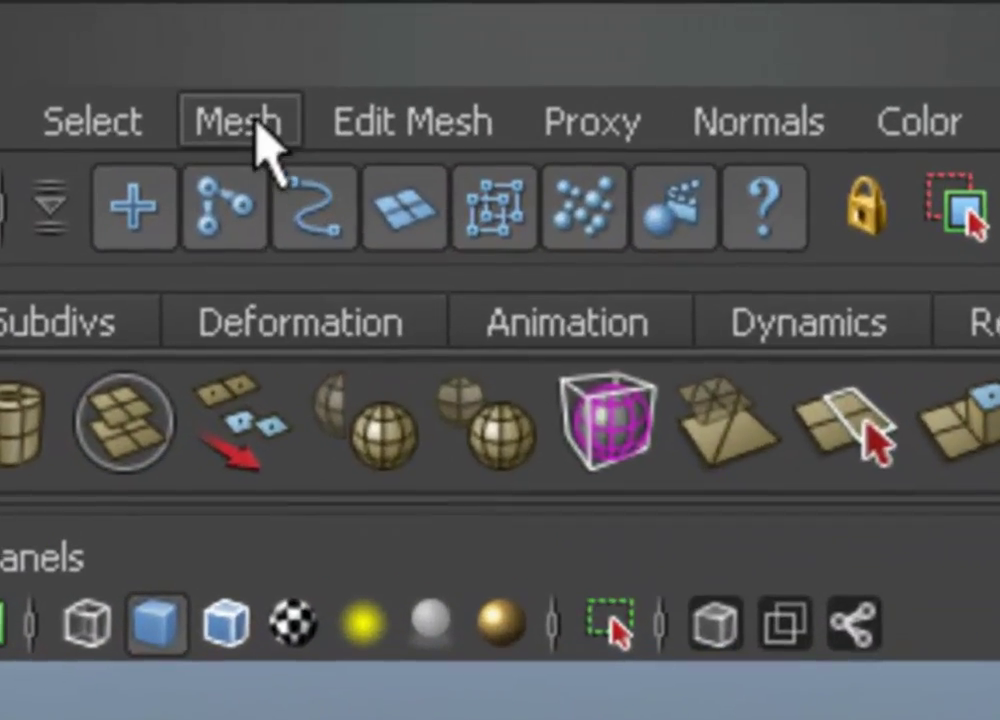
pyautogui.click(352, 48)
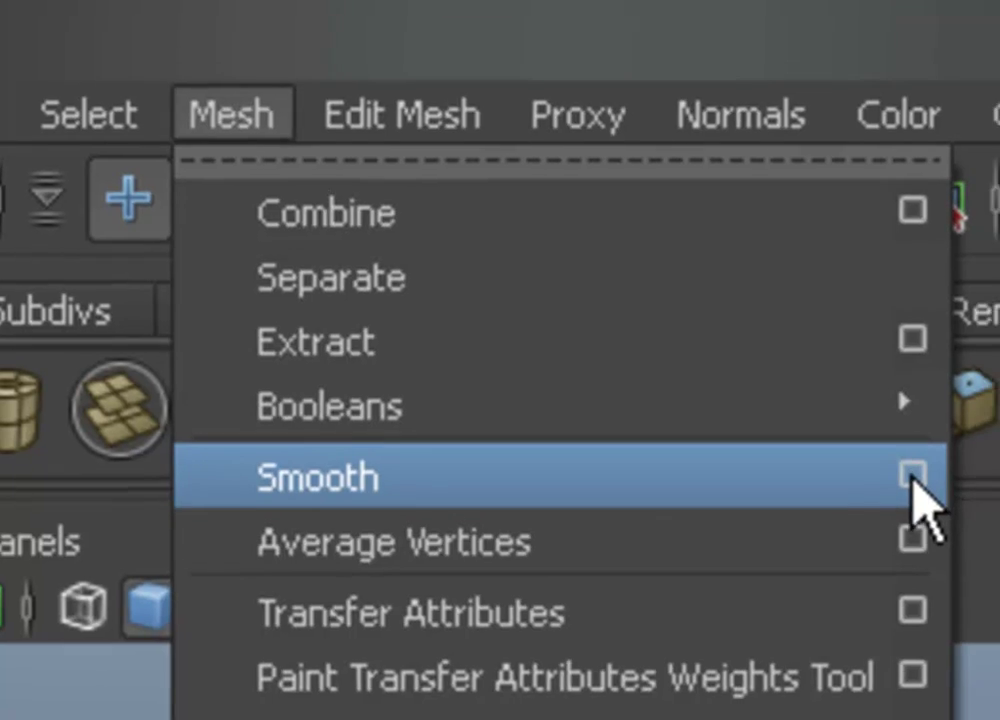
pyautogui.click(933, 490)
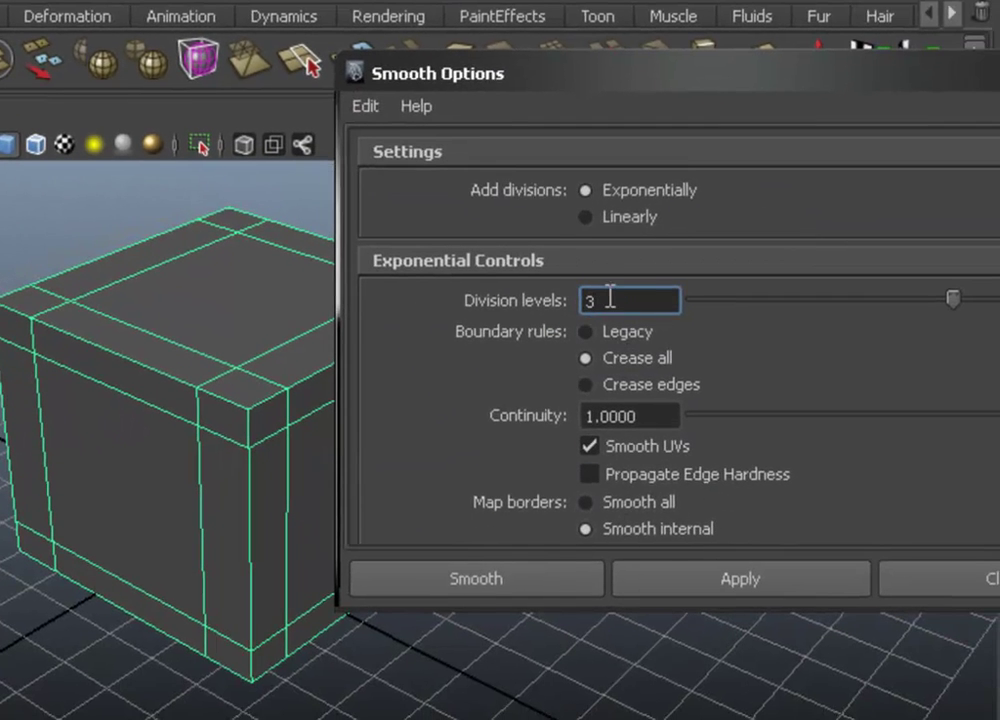
pyautogui.write('2')
pyautogui.click(710, 595)
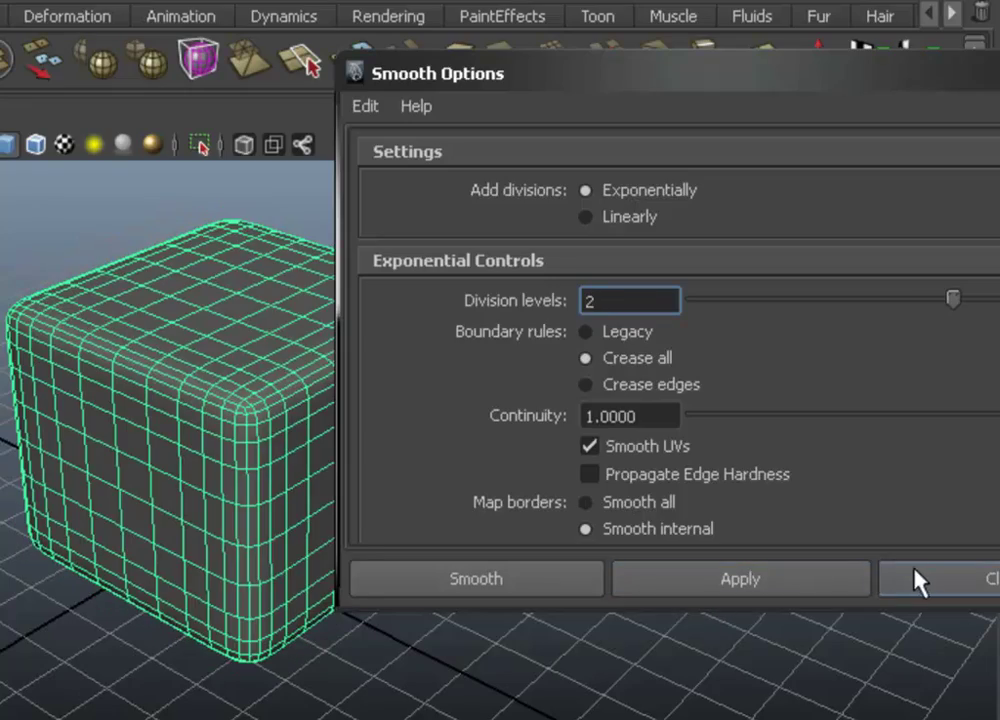
pyautogui.click(905, 580)
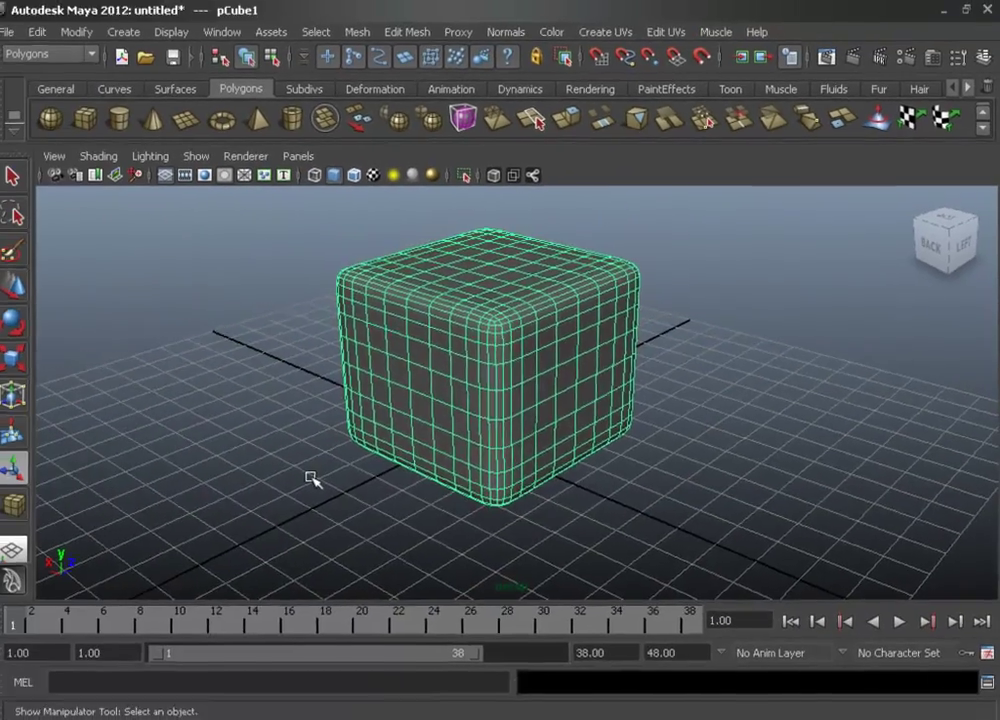
pyautogui.click(312, 475)
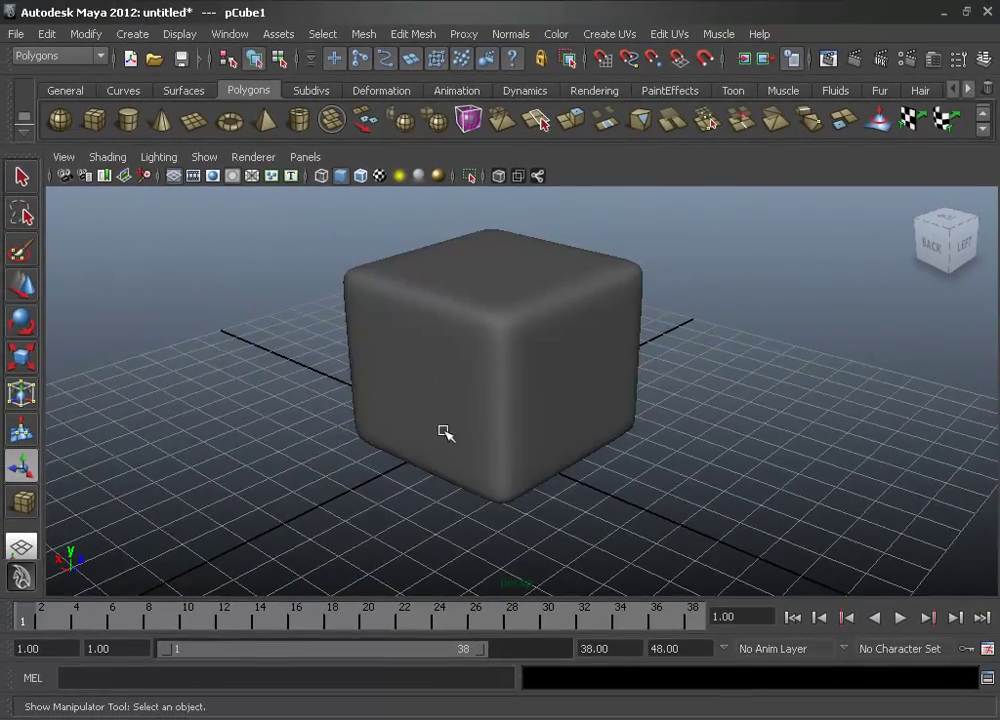
pyautogui.moveTo(442, 431)
pyautogui.keyDown('alt'); pyautogui.mouseDown()
pyautogui.moveTo(676, 414)
pyautogui.moveTo(692, 426)
pyautogui.moveTo(525, 502)
pyautogui.moveTo(471, 444)
pyautogui.moveTo(620, 440)
pyautogui.moveTo(535, 457)
pyautogui.mouseUp(); pyautogui.keyUp('alt')
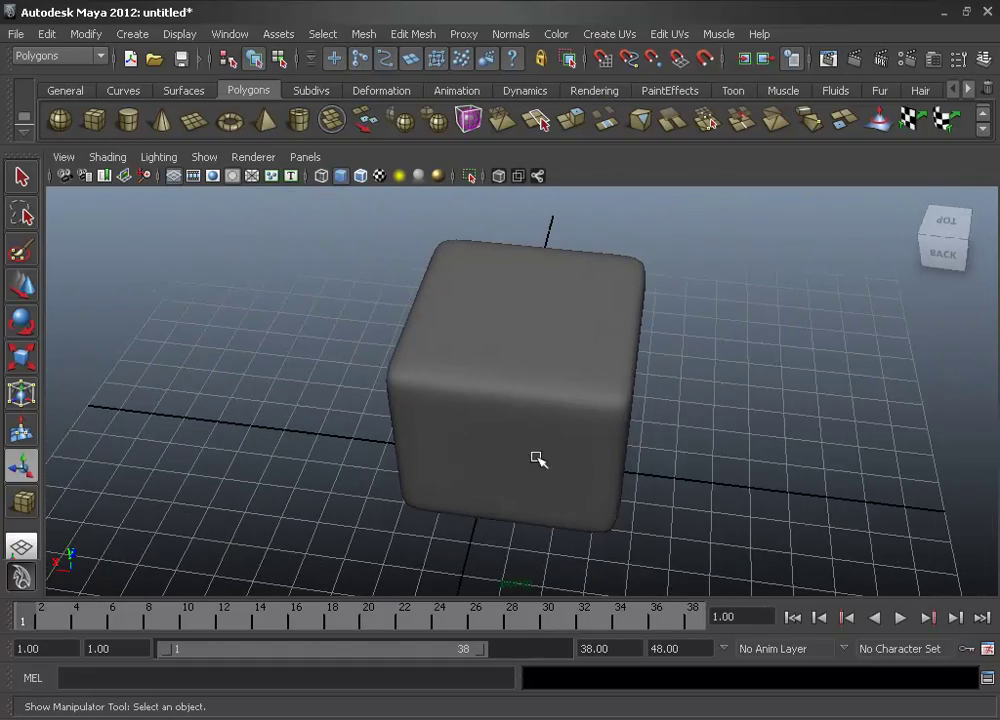
pyautogui.keyDown('alt'); pyautogui.moveTo(588, 402); pyautogui.dragTo(513, 422); pyautogui.keyUp('alt')
pyautogui.keyDown('alt'); pyautogui.moveTo(513, 422); pyautogui.dragTo(556, 460, button='middle'); pyautogui.keyUp('alt')
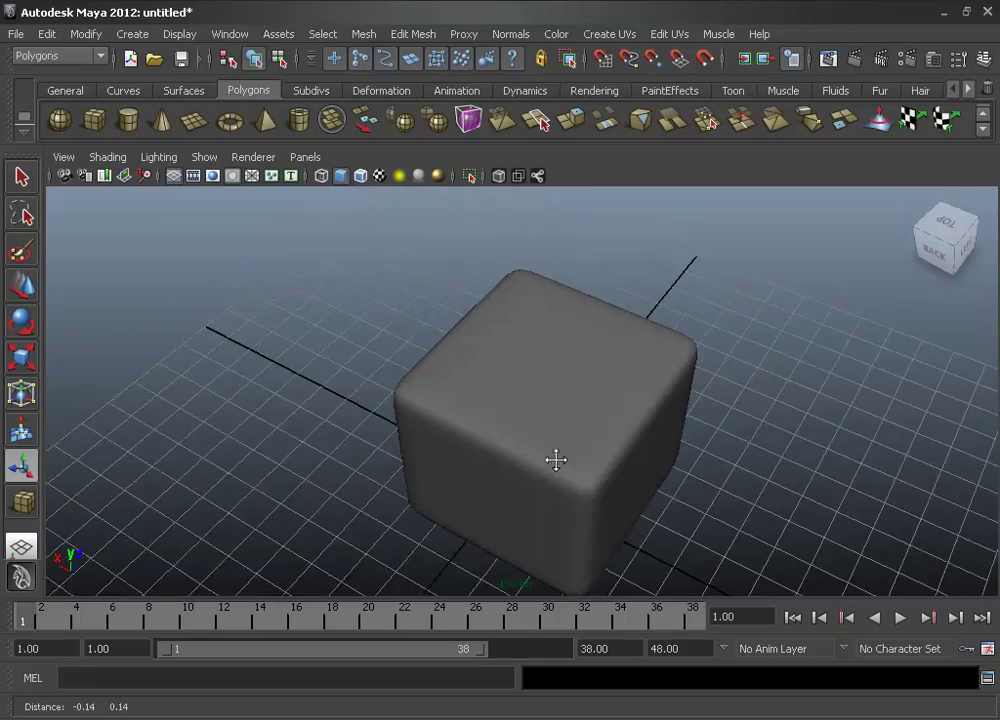
pyautogui.moveTo(556, 460)
pyautogui.keyDown('alt'); pyautogui.mouseDown()
pyautogui.moveTo(487, 460)
pyautogui.moveTo(517, 333)
pyautogui.mouseUp(); pyautogui.keyUp('alt')
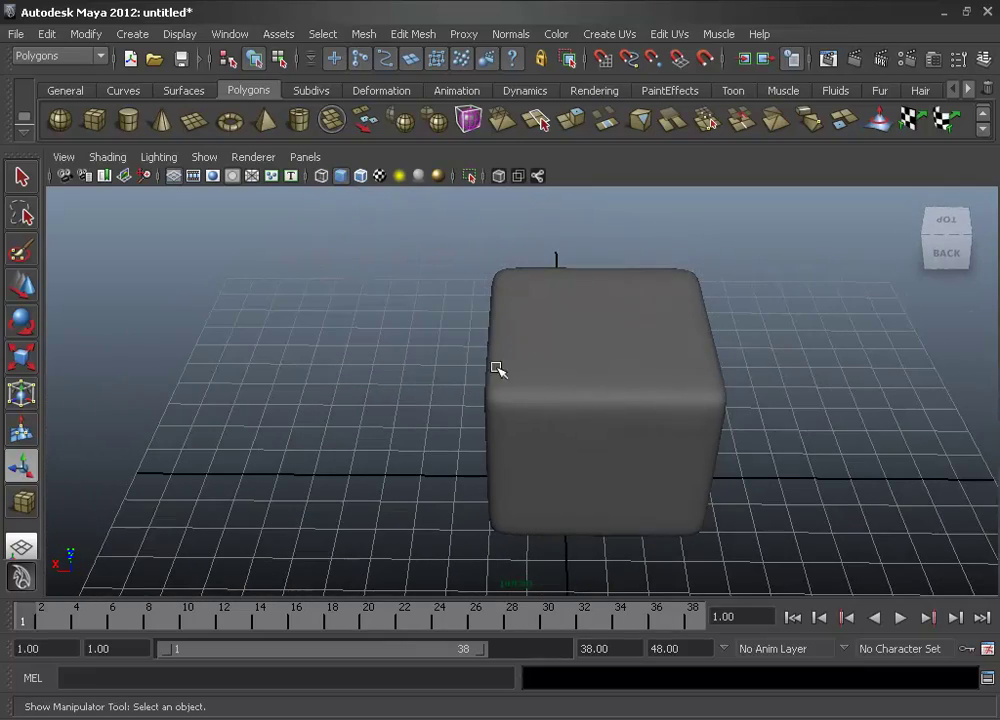
pyautogui.moveTo(602, 370)
pyautogui.keyDown('alt'); pyautogui.mouseDown()
pyautogui.moveTo(502, 357)
pyautogui.moveTo(480, 367)
pyautogui.mouseUp(); pyautogui.keyUp('alt')
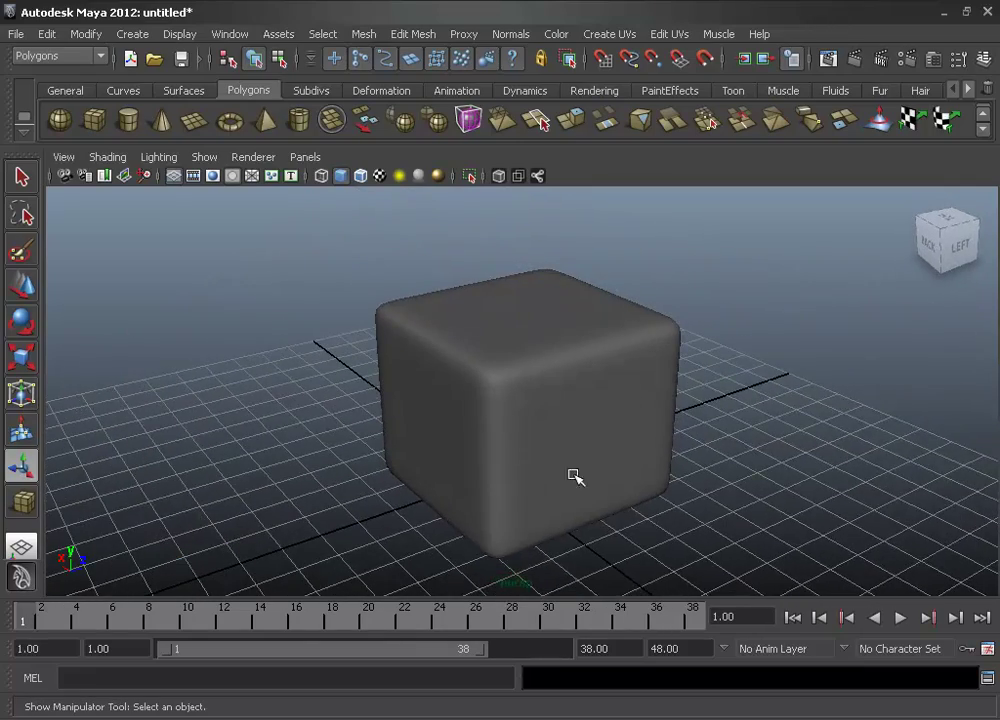
pyautogui.moveTo(574, 475)
pyautogui.keyDown('alt'); pyautogui.mouseDown()
pyautogui.moveTo(536, 471)
pyautogui.moveTo(612, 446)
pyautogui.moveTo(530, 480)
pyautogui.moveTo(562, 464)
pyautogui.moveTo(549, 426)
pyautogui.mouseUp(); pyautogui.keyUp('alt')
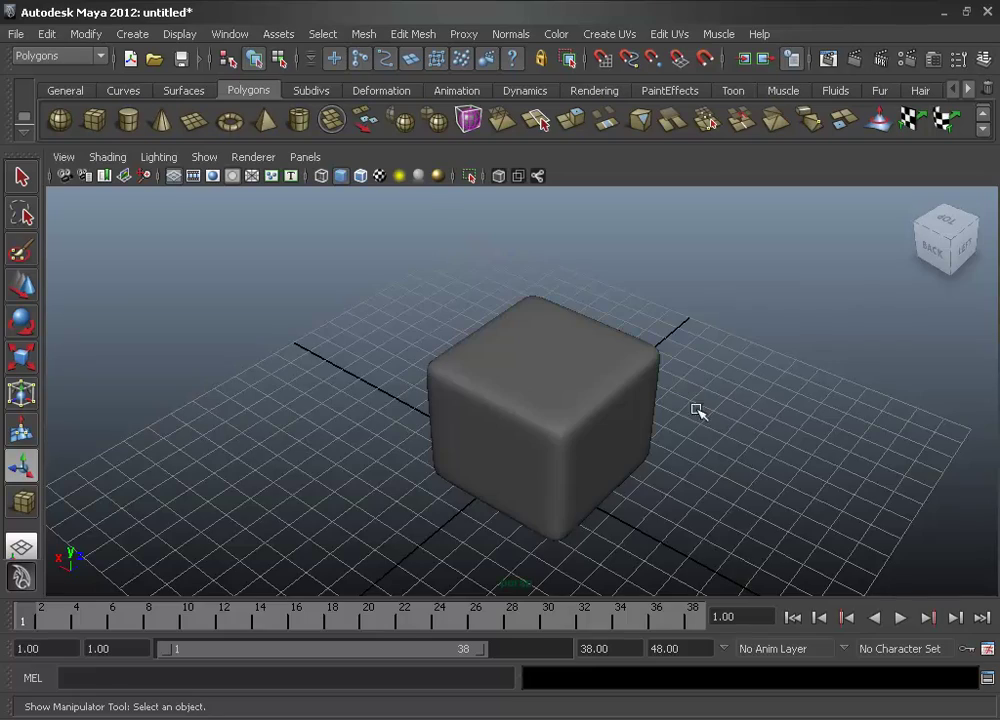
pyautogui.moveTo(697, 410)
pyautogui.keyDown('alt'); pyautogui.mouseDown()
pyautogui.moveTo(683, 451)
pyautogui.moveTo(618, 478)
pyautogui.moveTo(630, 477)
pyautogui.mouseUp(); pyautogui.keyUp('alt')
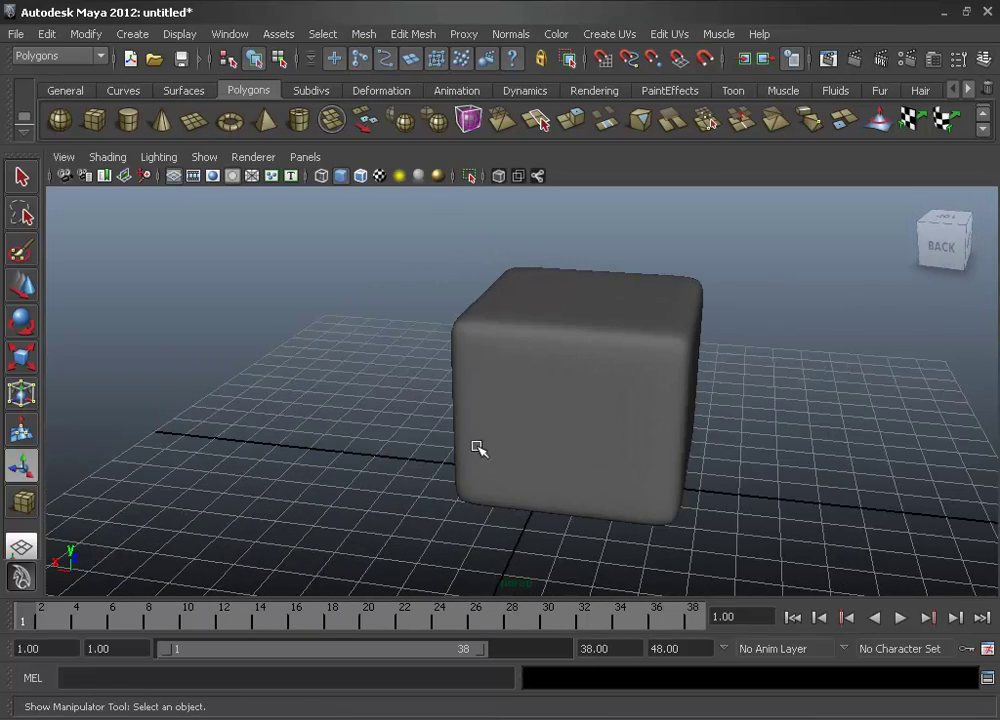
pyautogui.keyDown('alt'); pyautogui.moveTo(478, 449); pyautogui.dragTo(536, 440); pyautogui.keyUp('alt')
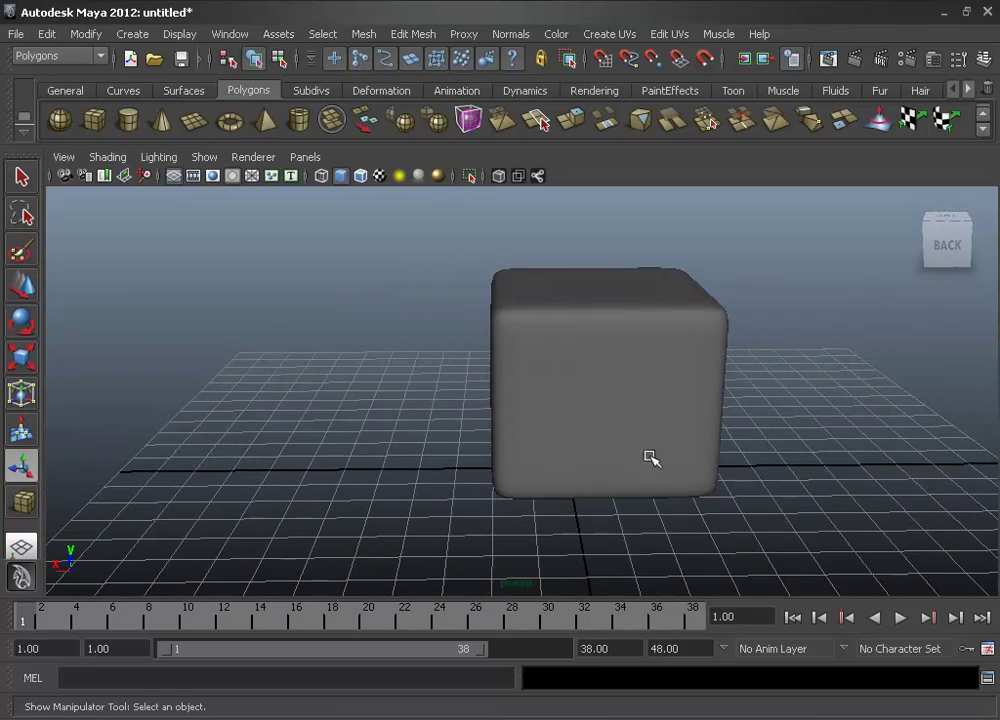
pyautogui.moveTo(651, 459)
pyautogui.keyDown('alt'); pyautogui.mouseDown()
pyautogui.moveTo(530, 432)
pyautogui.moveTo(568, 406)
pyautogui.mouseUp(); pyautogui.keyUp('alt')
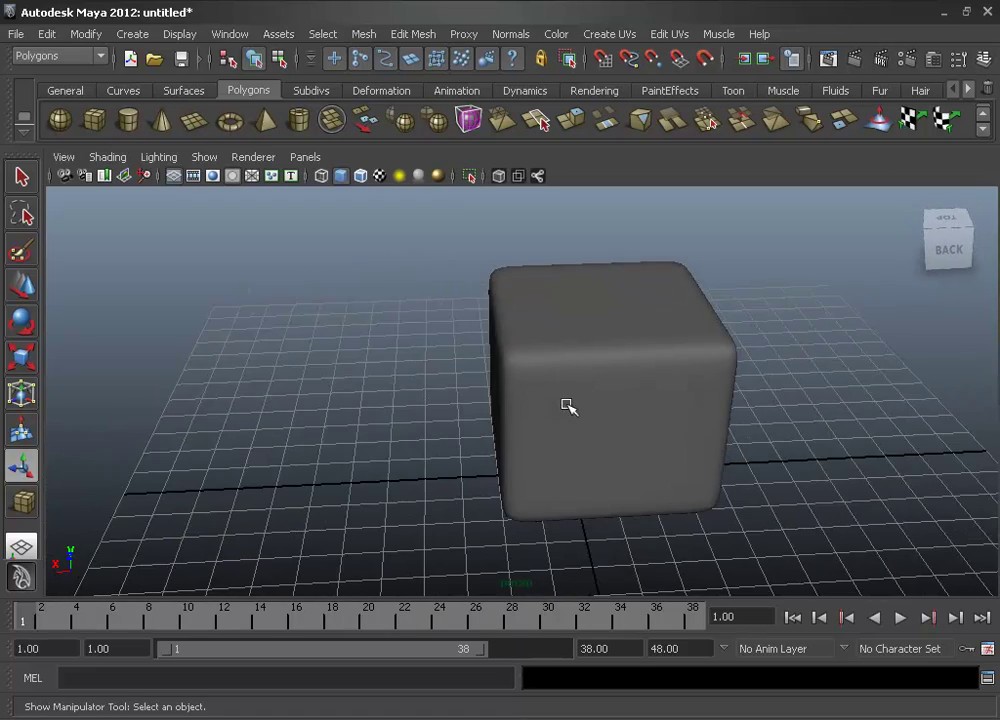
# Move the smoothed cube to the right along X
pyautogui.scroll(-3, 527, 363)
pyautogui.click(545, 350)
pyautogui.press('w')
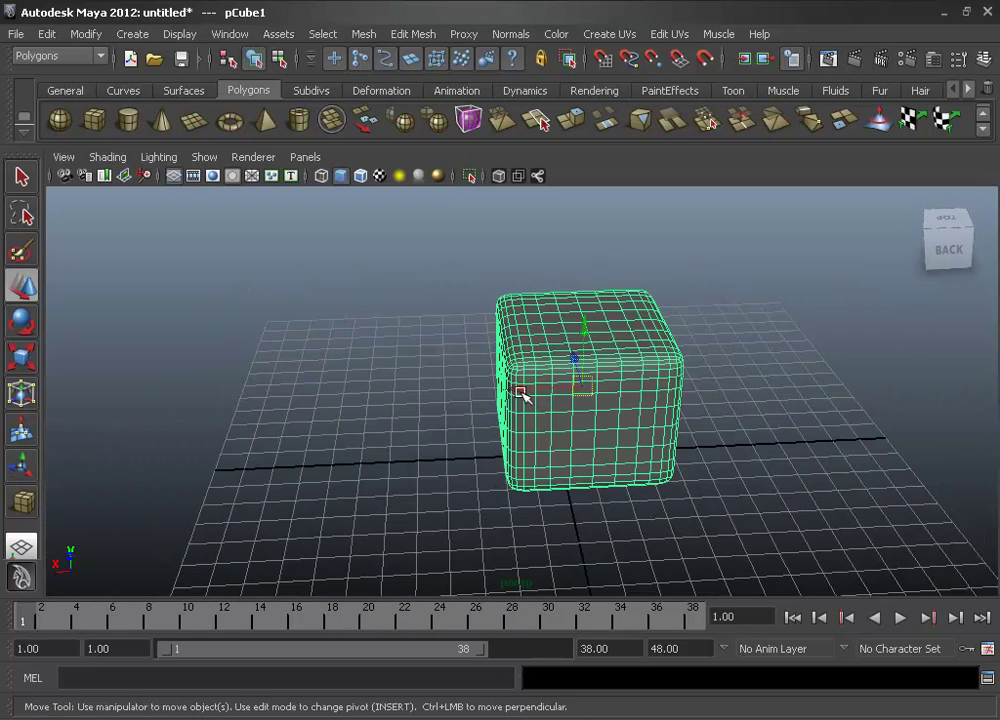
pyautogui.moveTo(522, 393)
pyautogui.mouseDown()
pyautogui.moveTo(618, 393)
pyautogui.moveTo(637, 373)
pyautogui.mouseUp()
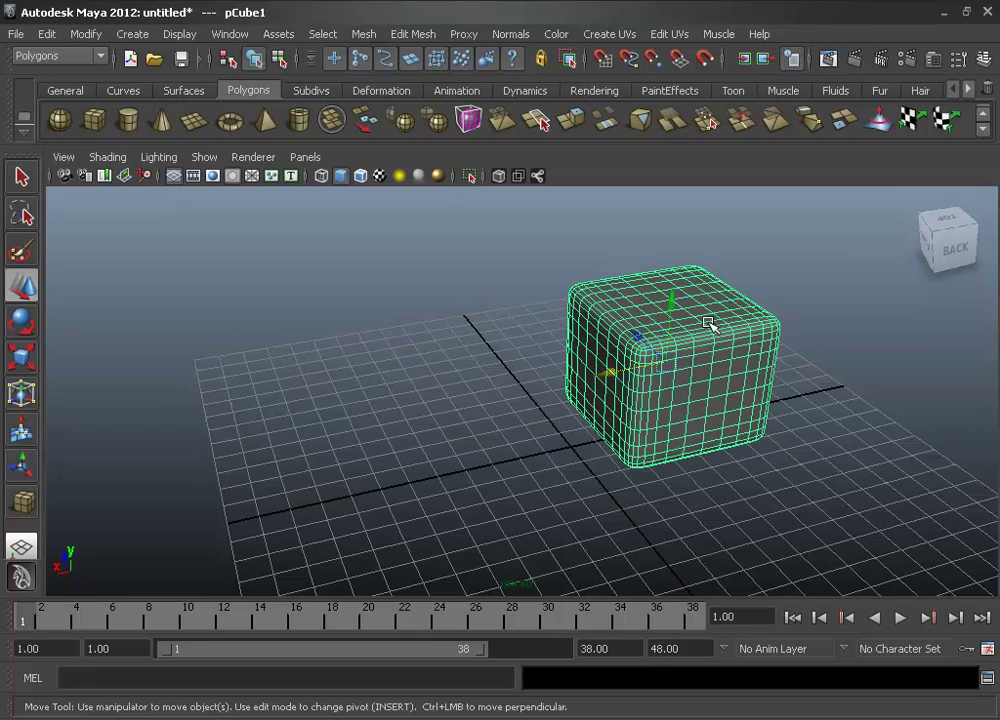
# Draw a second plain polygon cube, pCube2, on the grid beside it
pyautogui.moveTo(640, 383)
pyautogui.keyDown('alt'); pyautogui.mouseDown()
pyautogui.moveTo(585, 419)
pyautogui.moveTo(420, 412)
pyautogui.mouseUp(); pyautogui.keyUp('alt')
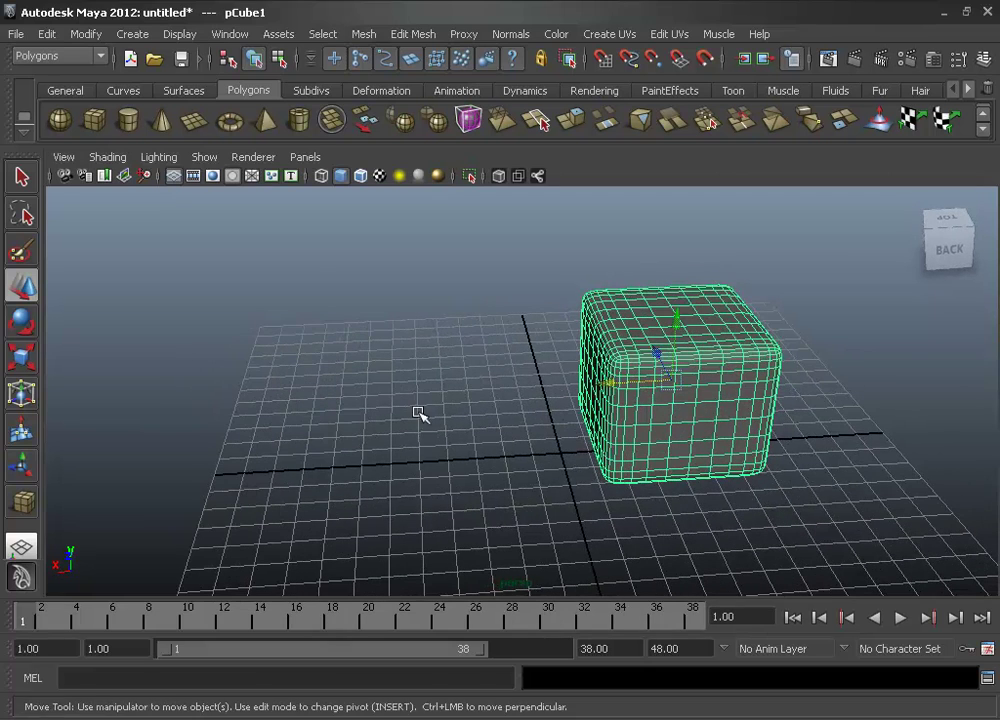
pyautogui.click(94, 128)
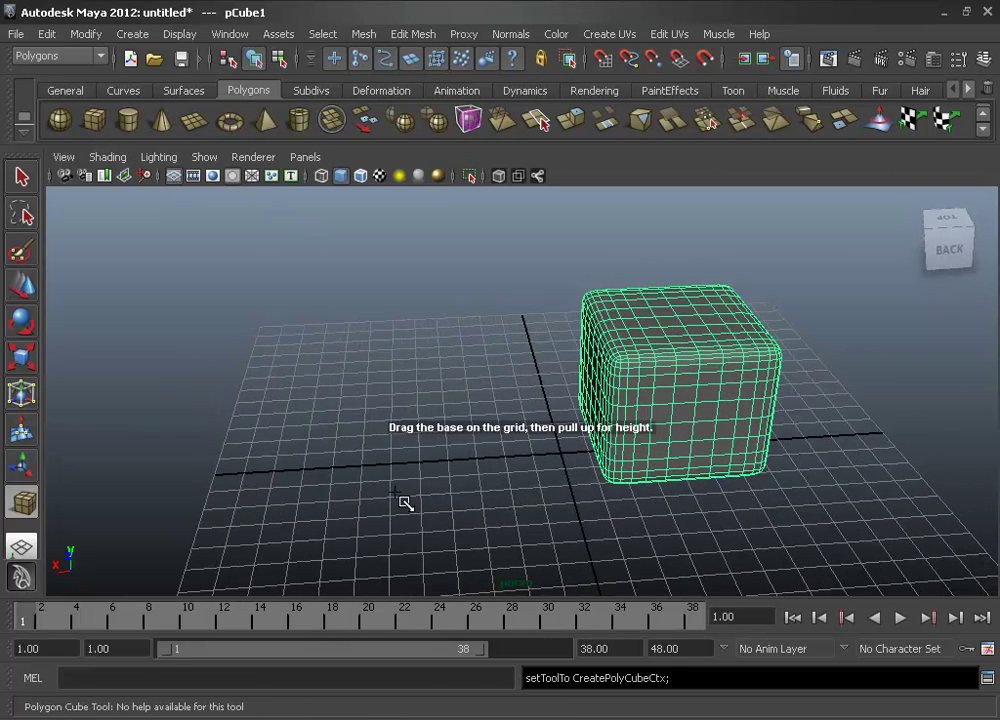
pyautogui.moveTo(397, 491)
pyautogui.mouseDown()
pyautogui.moveTo(547, 431)
pyautogui.moveTo(533, 389)
pyautogui.mouseUp()
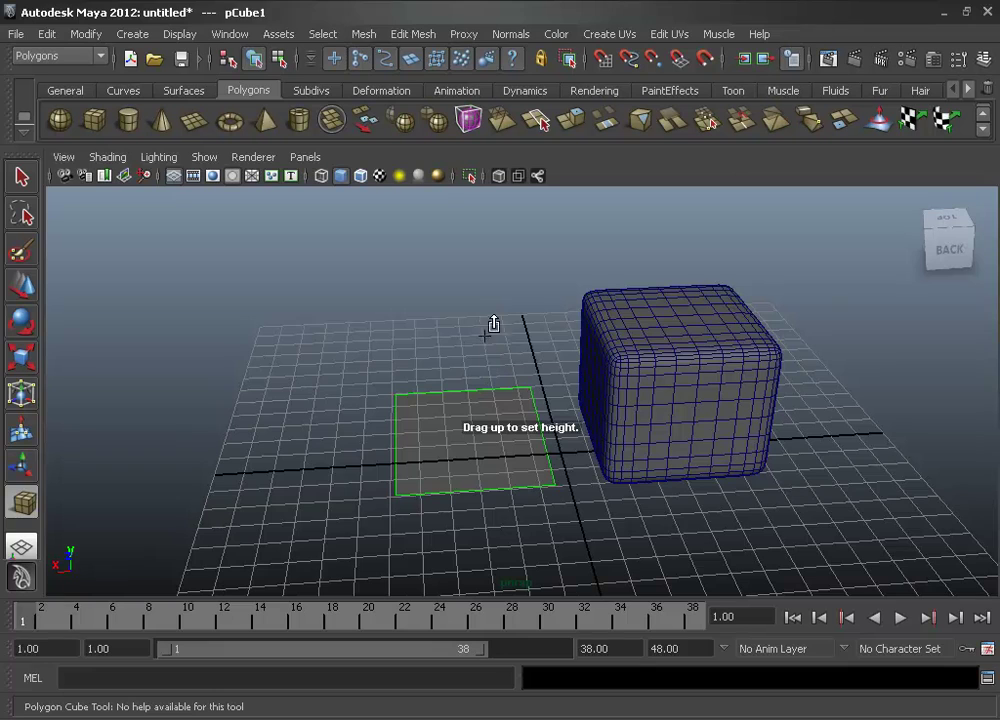
pyautogui.moveTo(491, 315); pyautogui.dragTo(491, 308)
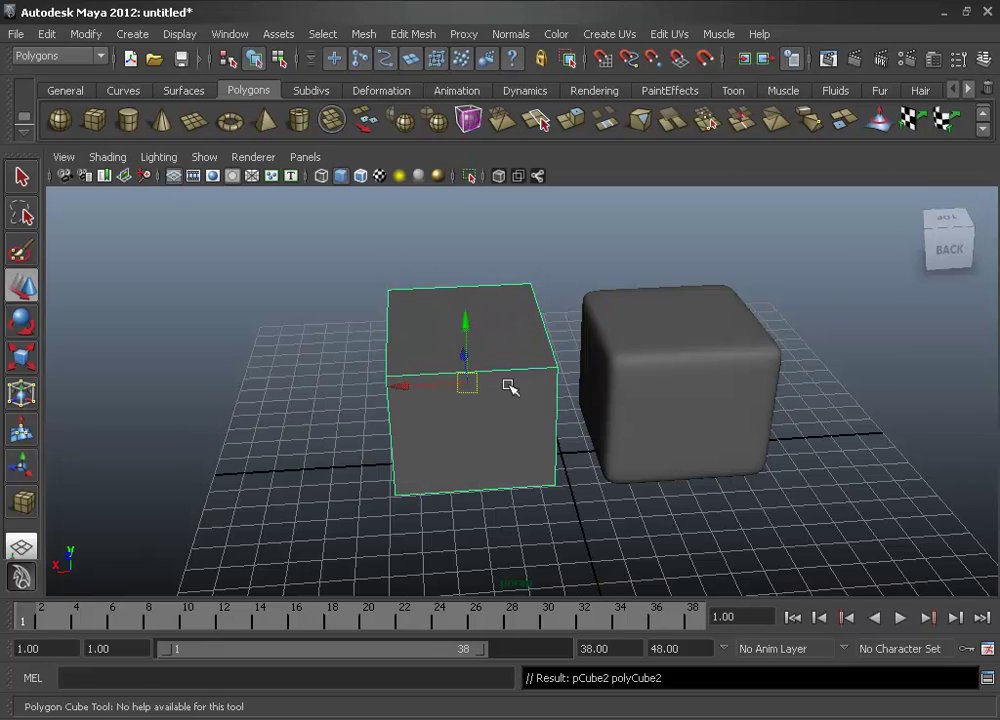
pyautogui.moveTo(508, 387)
pyautogui.keyDown('alt'); pyautogui.mouseDown()
pyautogui.moveTo(469, 373)
pyautogui.moveTo(464, 395)
pyautogui.mouseUp(); pyautogui.keyUp('alt')
# Apply Mesh > Smooth to the new cube pCube2
pyautogui.press('q')
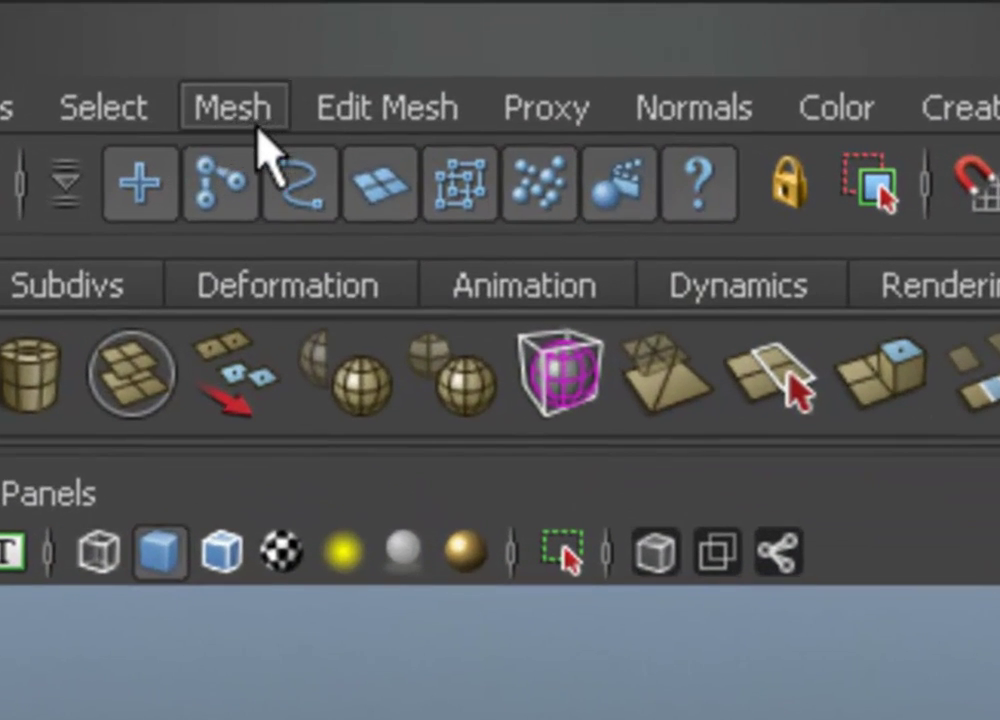
pyautogui.click(245, 113)
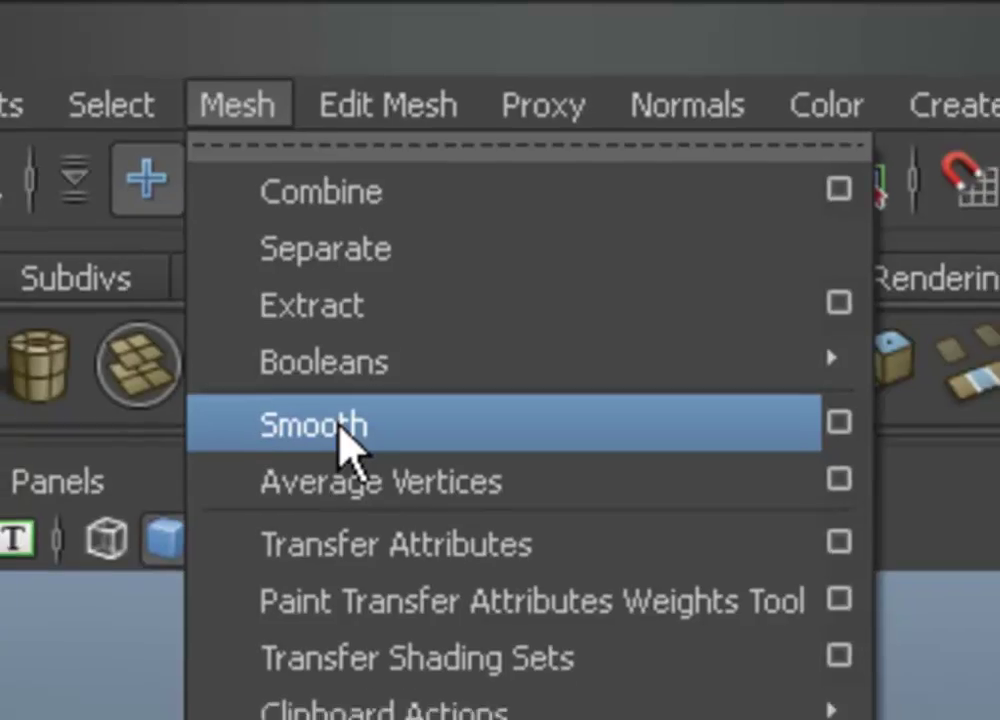
pyautogui.click(340, 425)
# Orbit around the ball and the smoothed cube, selecting each to compare, then select both
pyautogui.click(339, 379)
pyautogui.moveTo(339, 379)
pyautogui.keyDown('alt'); pyautogui.mouseDown()
pyautogui.moveTo(575, 367)
pyautogui.moveTo(638, 404)
pyautogui.moveTo(464, 411)
pyautogui.moveTo(393, 362)
pyautogui.moveTo(518, 406)
pyautogui.moveTo(679, 393)
pyautogui.moveTo(406, 397)
pyautogui.moveTo(412, 341)
pyautogui.moveTo(431, 353)
pyautogui.moveTo(455, 413)
pyautogui.mouseUp(); pyautogui.keyUp('alt')
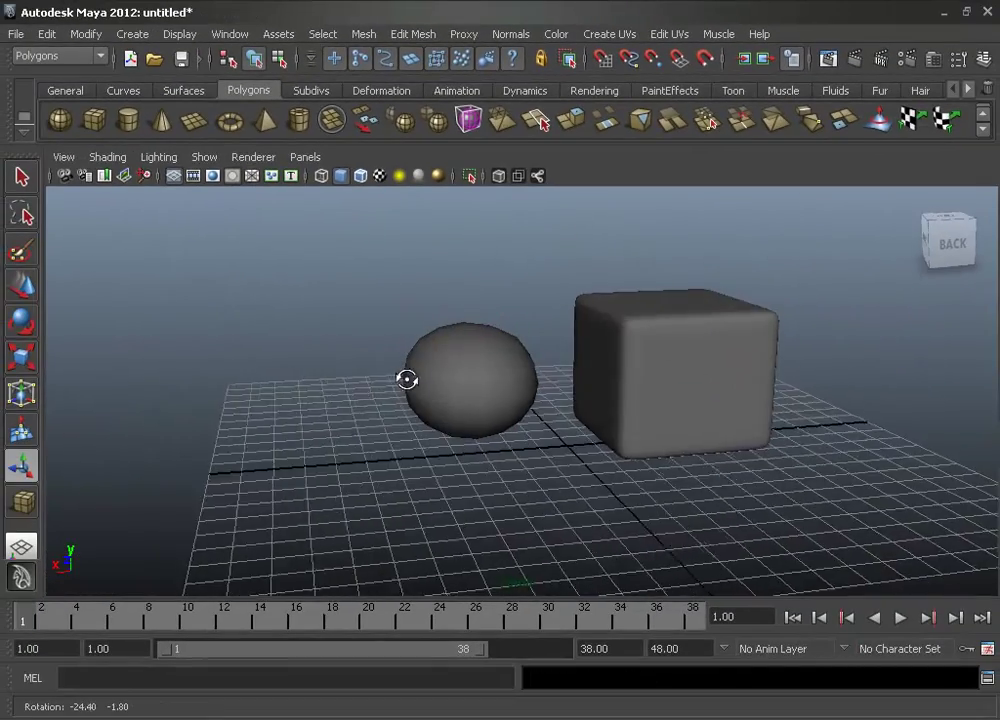
pyautogui.scroll(3, 393, 365)
pyautogui.click(471, 382)
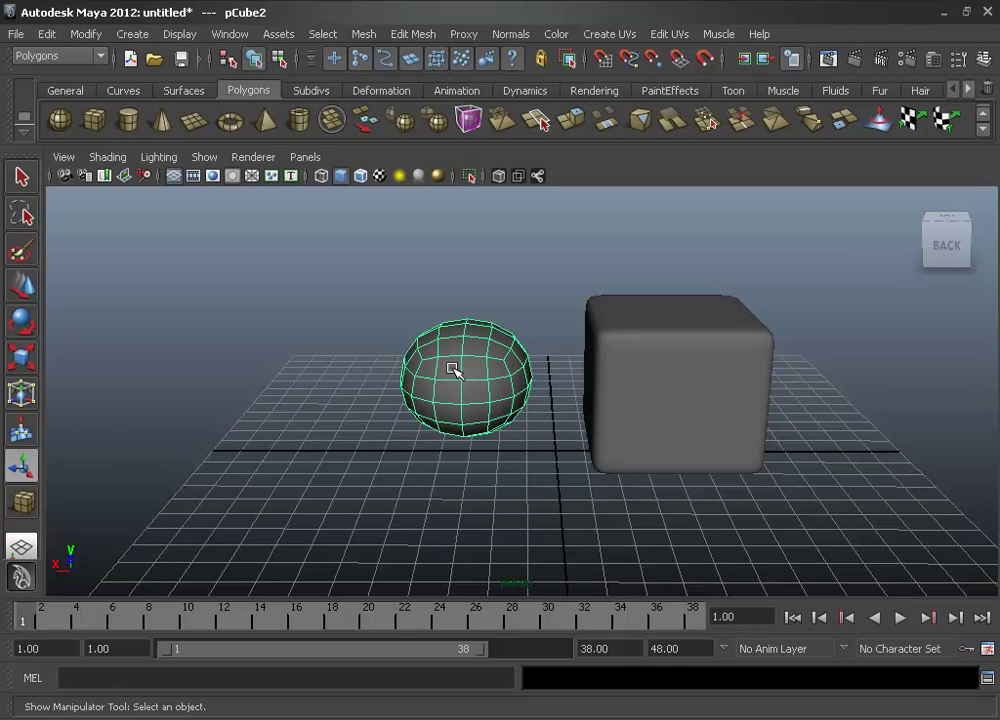
pyautogui.click(660, 376)
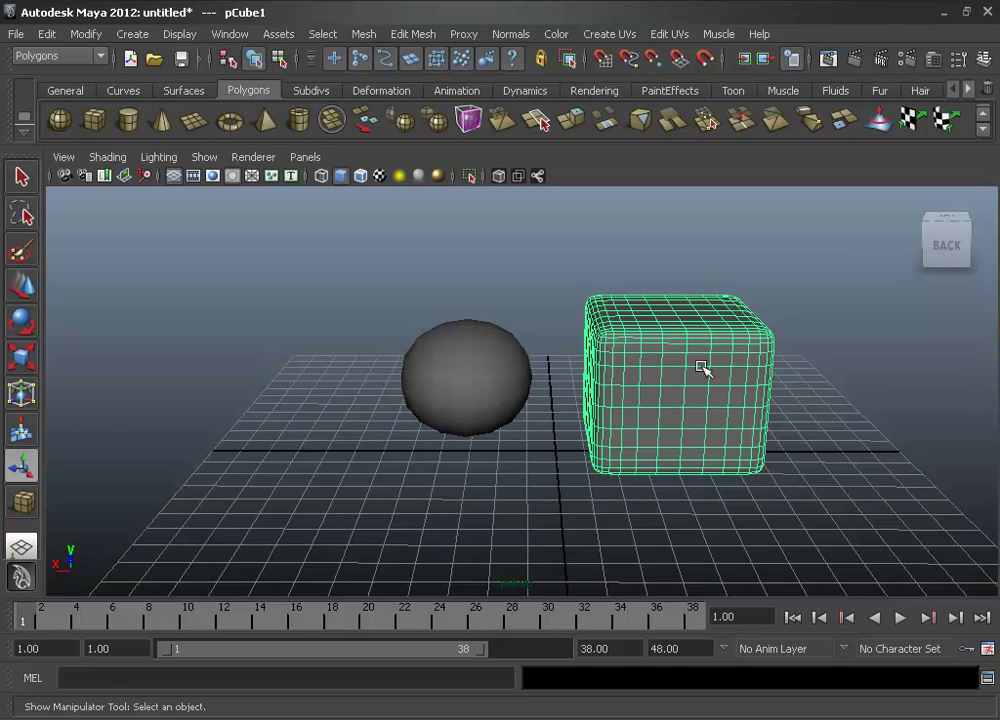
pyautogui.moveTo(751, 376)
pyautogui.keyDown('alt'); pyautogui.mouseDown()
pyautogui.moveTo(665, 381)
pyautogui.moveTo(630, 403)
pyautogui.mouseUp(); pyautogui.keyUp('alt')
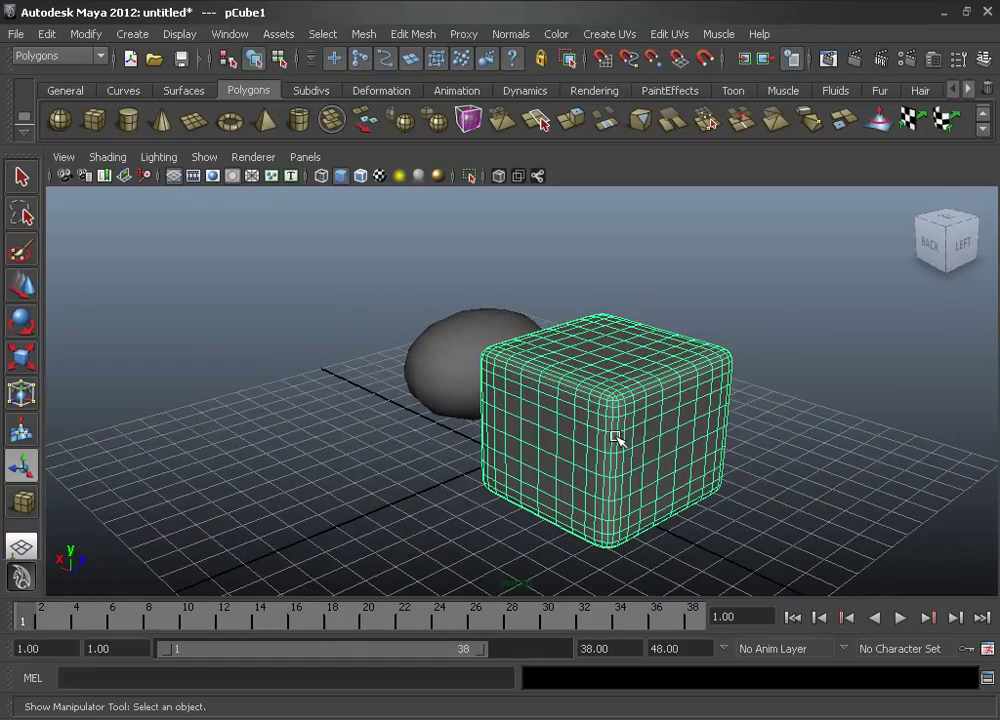
pyautogui.keyDown('alt'); pyautogui.moveTo(565, 410); pyautogui.dragTo(661, 395); pyautogui.keyUp('alt')
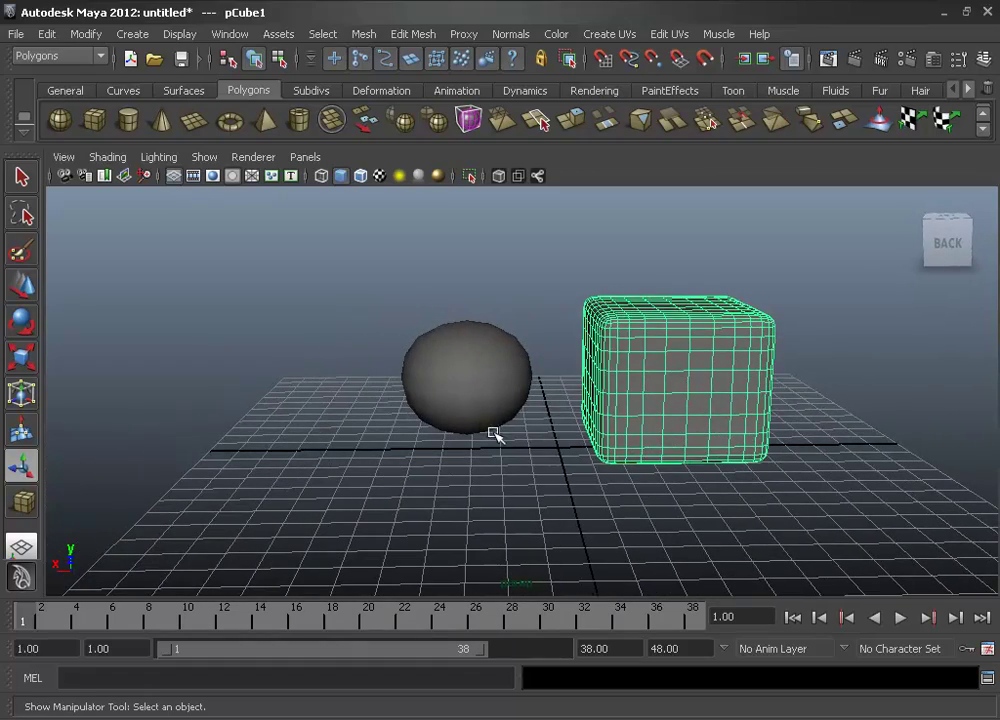
pyautogui.click(493, 368)
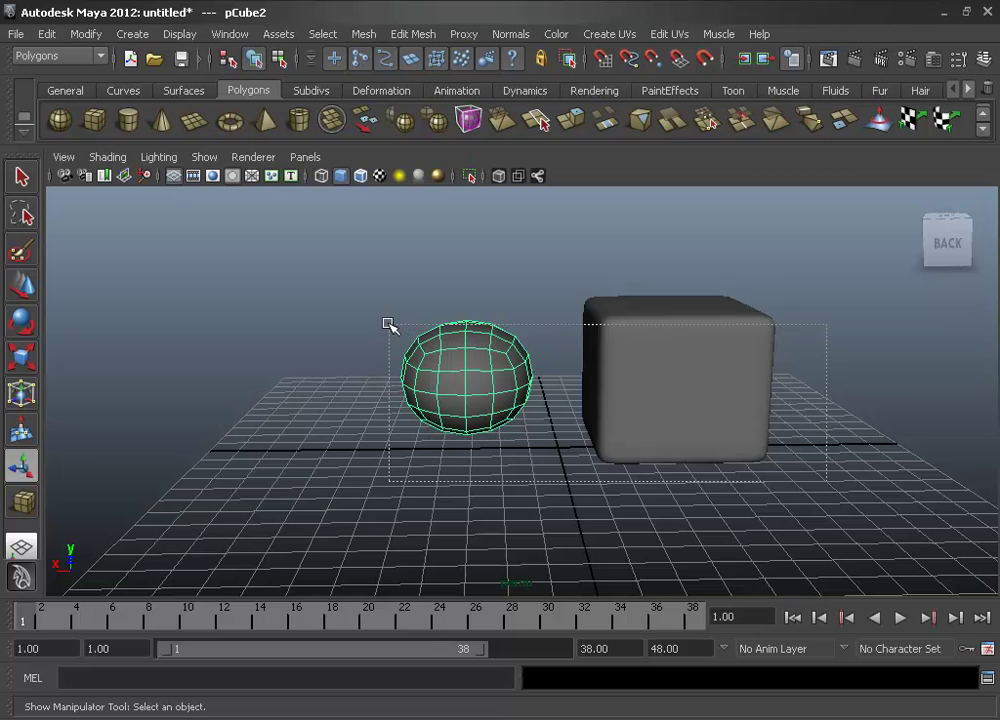
pyautogui.moveTo(388, 324)
pyautogui.mouseDown()
pyautogui.moveTo(420, 370)
pyautogui.moveTo(360, 365)
pyautogui.mouseUp()
# Delete the ball and cube, then create a polygon plane scaled up to about 18.475
pyautogui.press('Delete')
pyautogui.press('a')
pyautogui.click(194, 120)
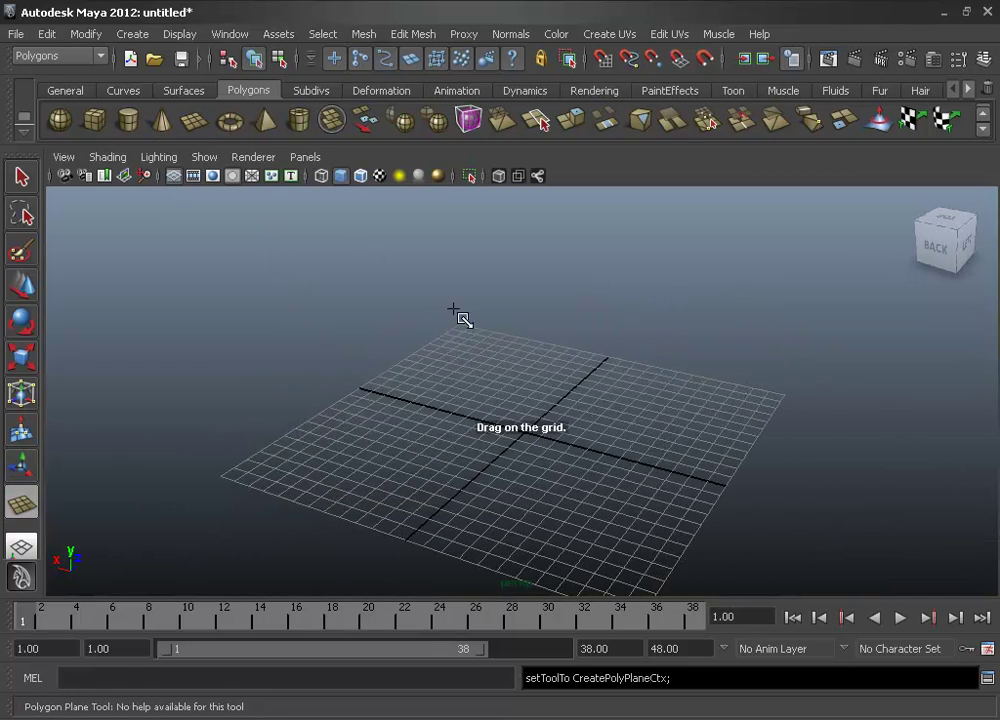
pyautogui.click(529, 438)
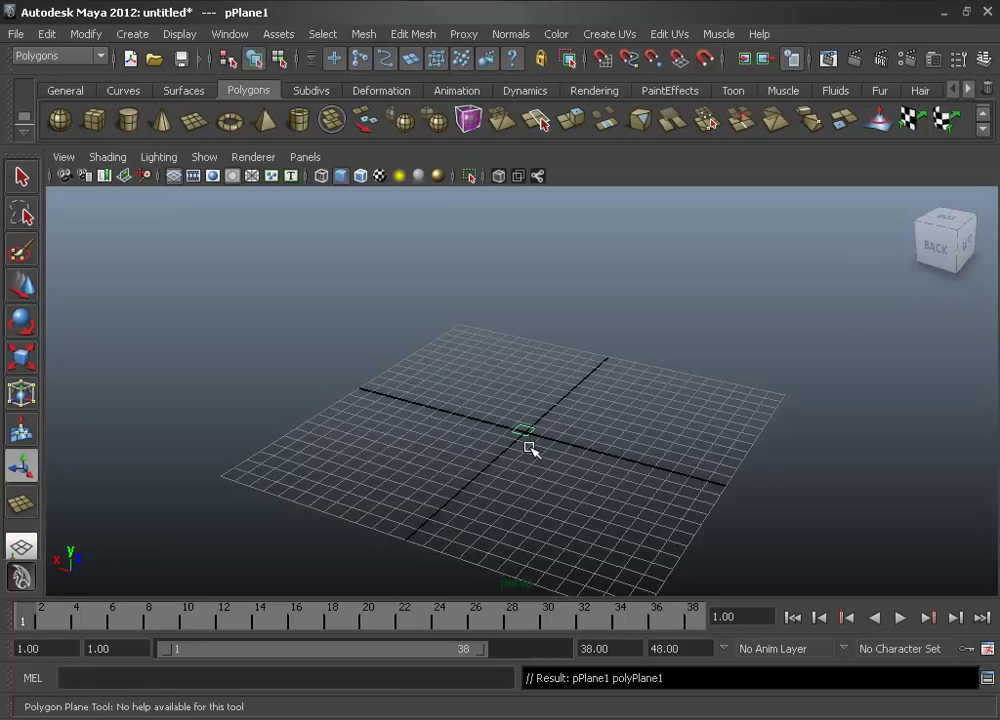
pyautogui.moveTo(522, 431); pyautogui.dragTo(739, 404)
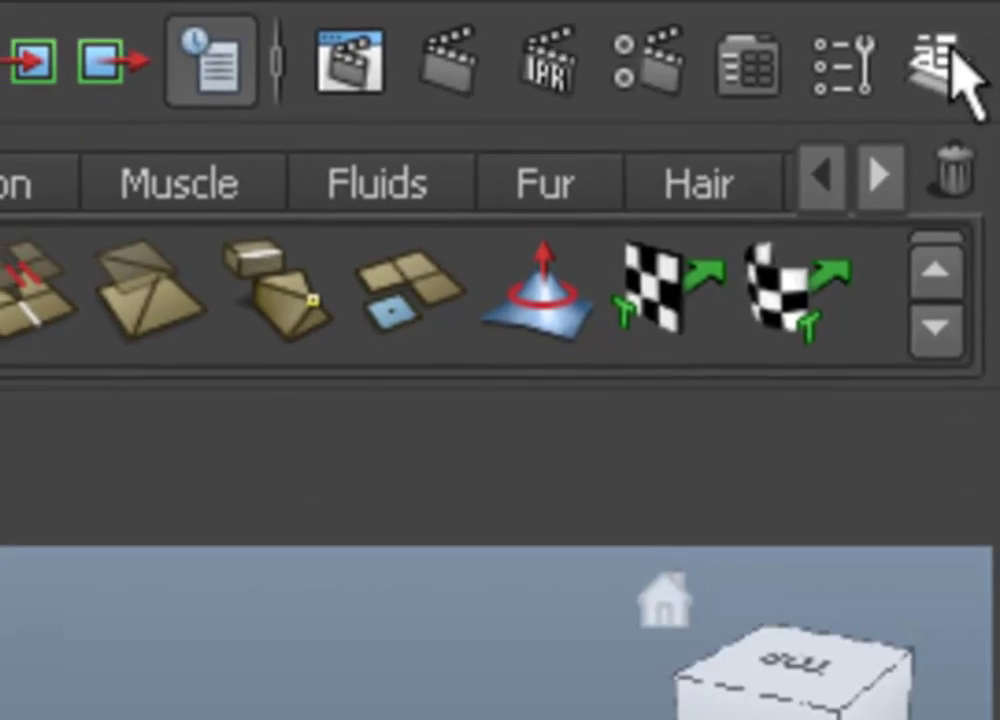
# Set the plane's Subdivisions Width and Height to 10 in the Channel Box
pyautogui.click(989, 57)
pyautogui.click(513, 444)
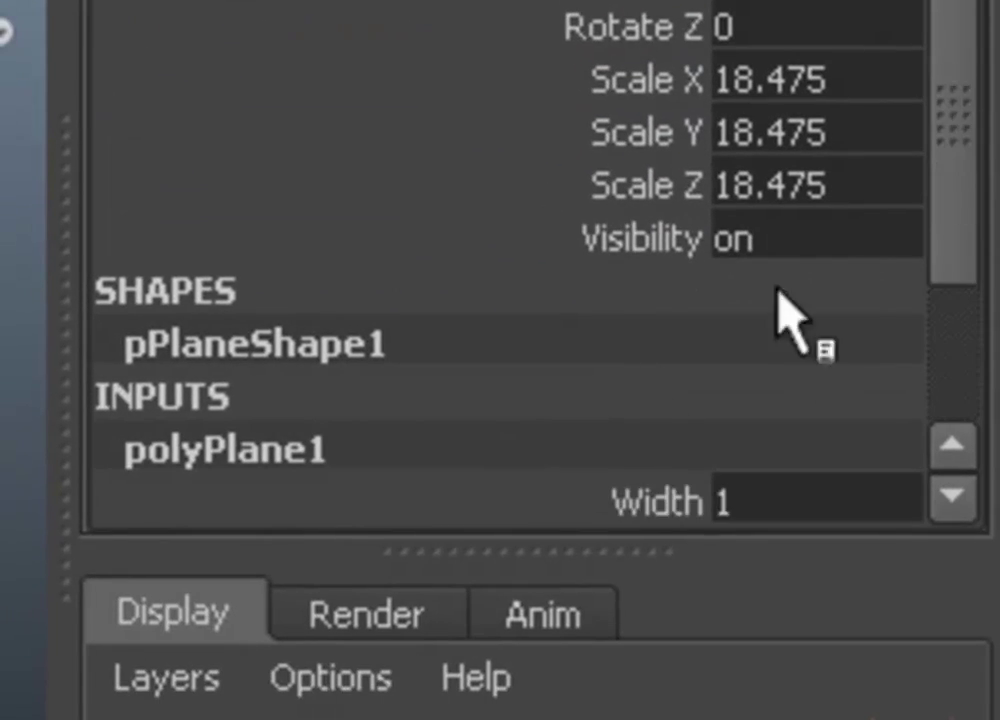
pyautogui.moveTo(940, 85); pyautogui.dragTo(932, 290)
pyautogui.click(761, 343)
pyautogui.click(757, 340)
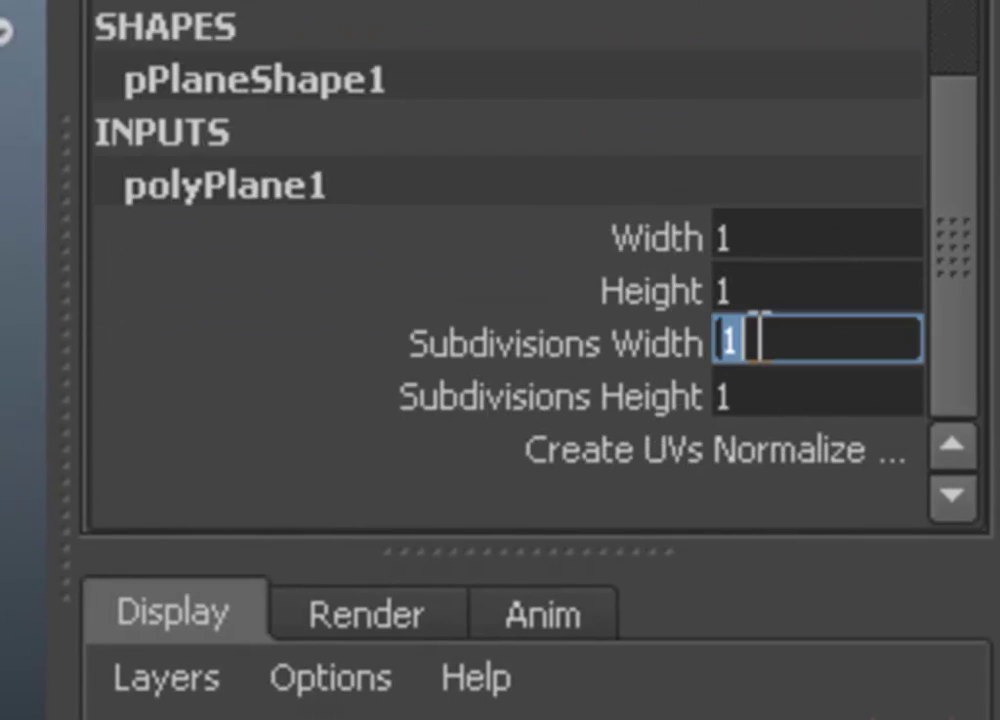
pyautogui.write('10')
pyautogui.press('Tab')
pyautogui.write('10')
pyautogui.press('Return')
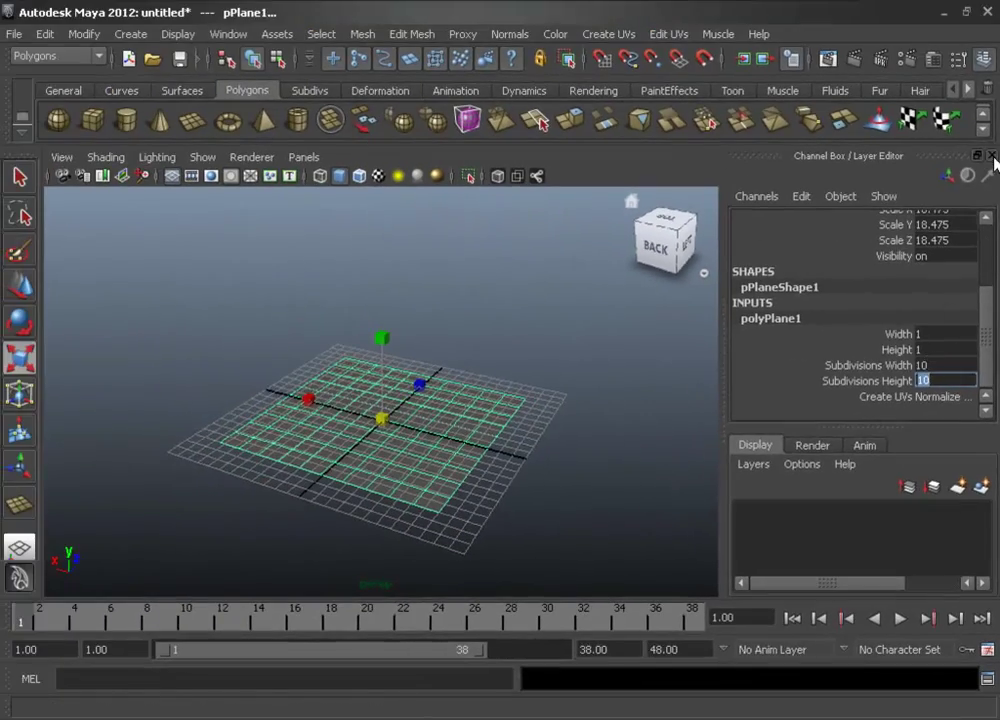
pyautogui.click(993, 157)
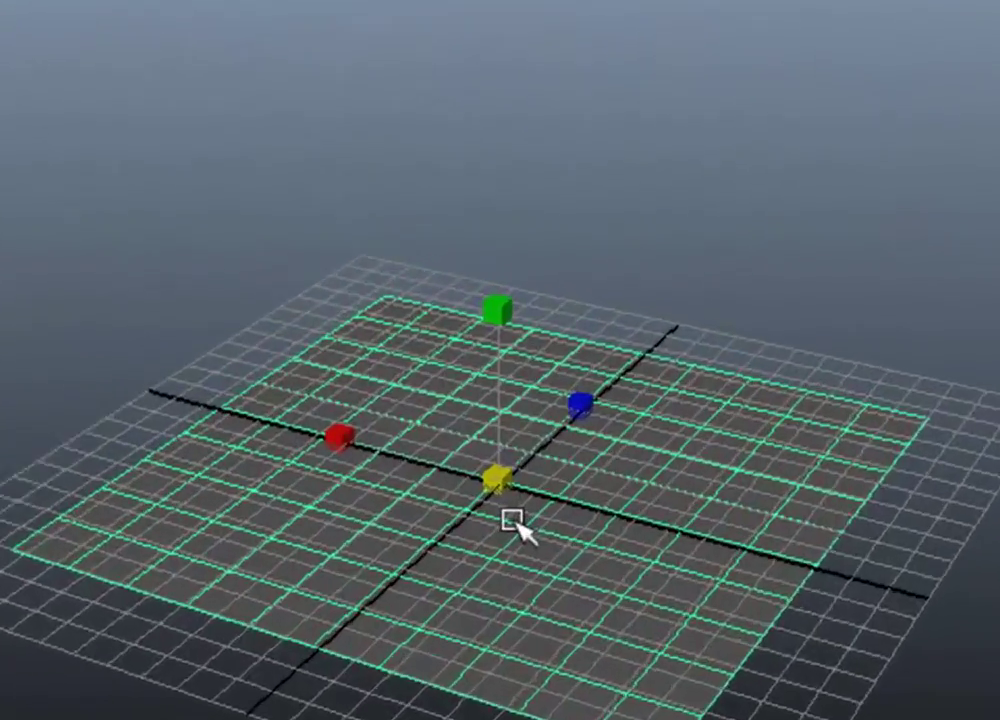
# Select the plane's centre vertex and enable Soft Select with a 6.00 falloff radius
pyautogui.moveTo(530, 442); pyautogui.dragTo(469, 375, button='right')
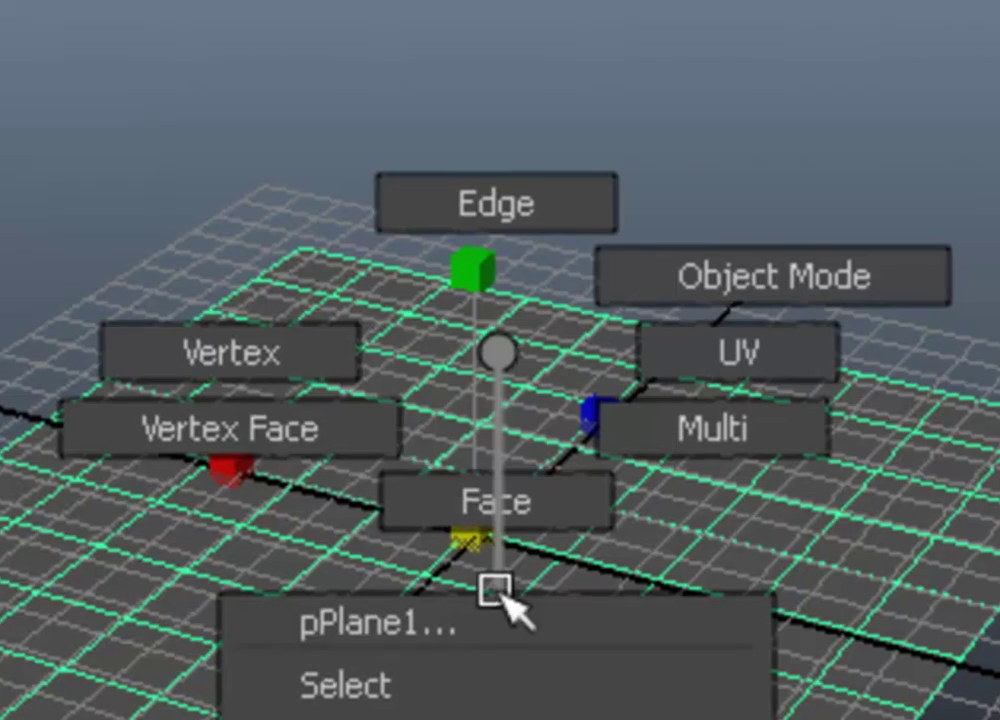
pyautogui.moveTo(300, 355); pyautogui.dragTo(300, 355, button='right')
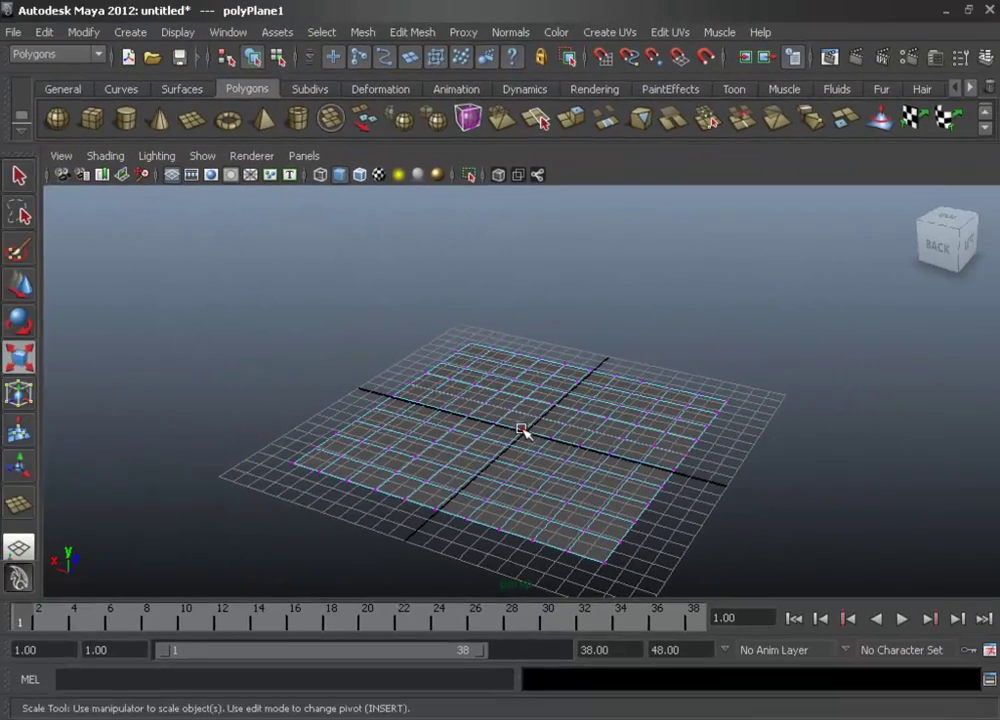
pyautogui.click(525, 430)
pyautogui.scroll(2, 540, 472)
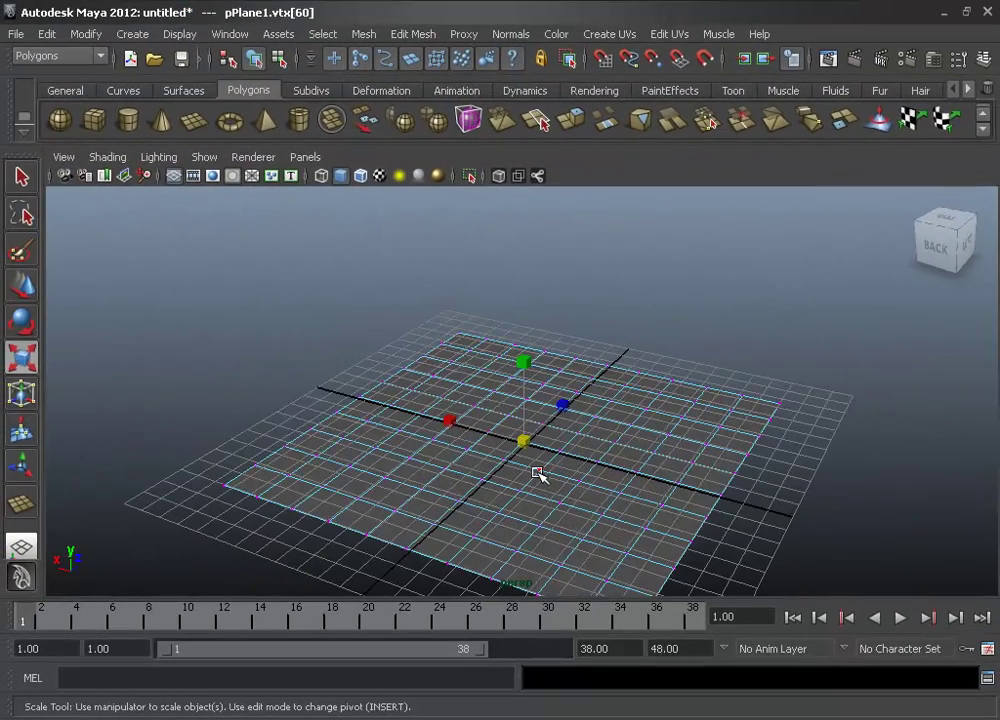
pyautogui.press('w')
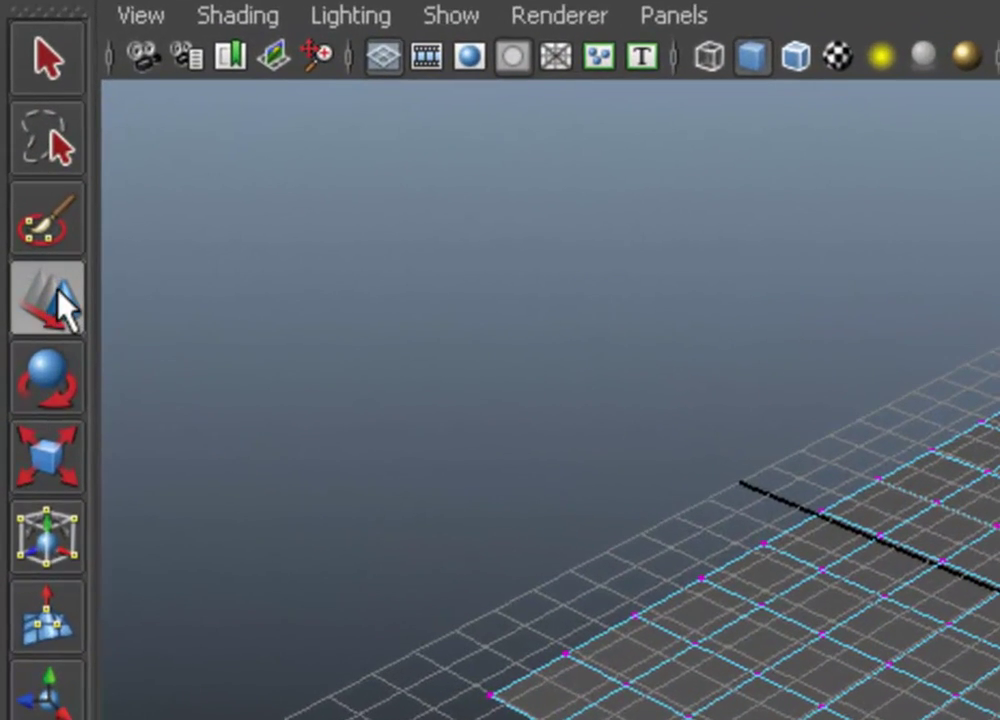
pyautogui.doubleClick(57, 289)
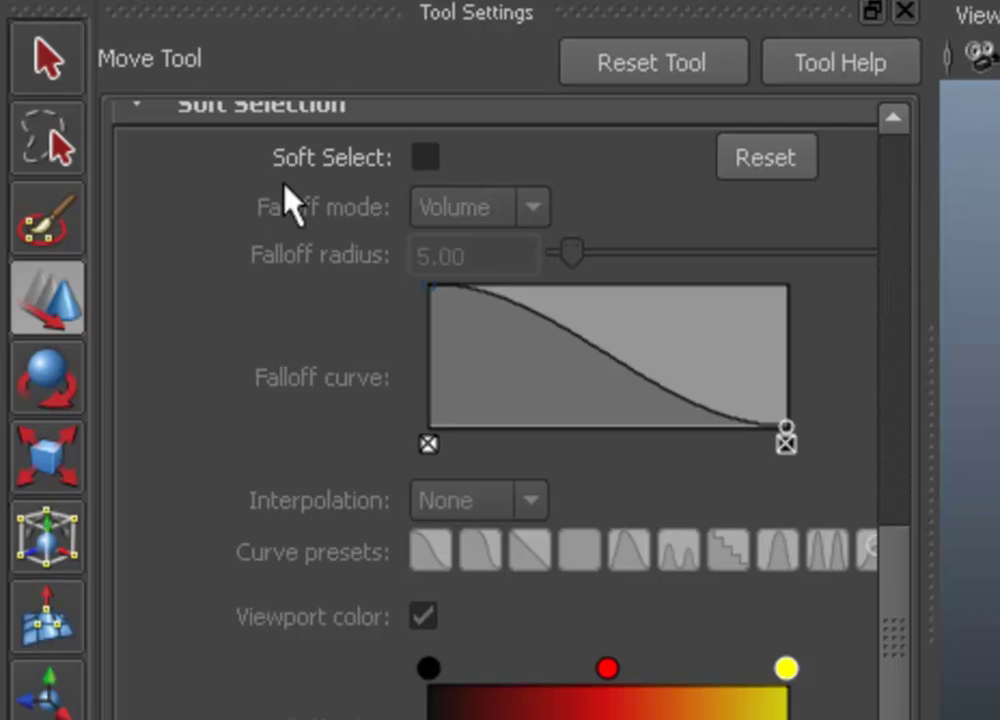
pyautogui.click(424, 157)
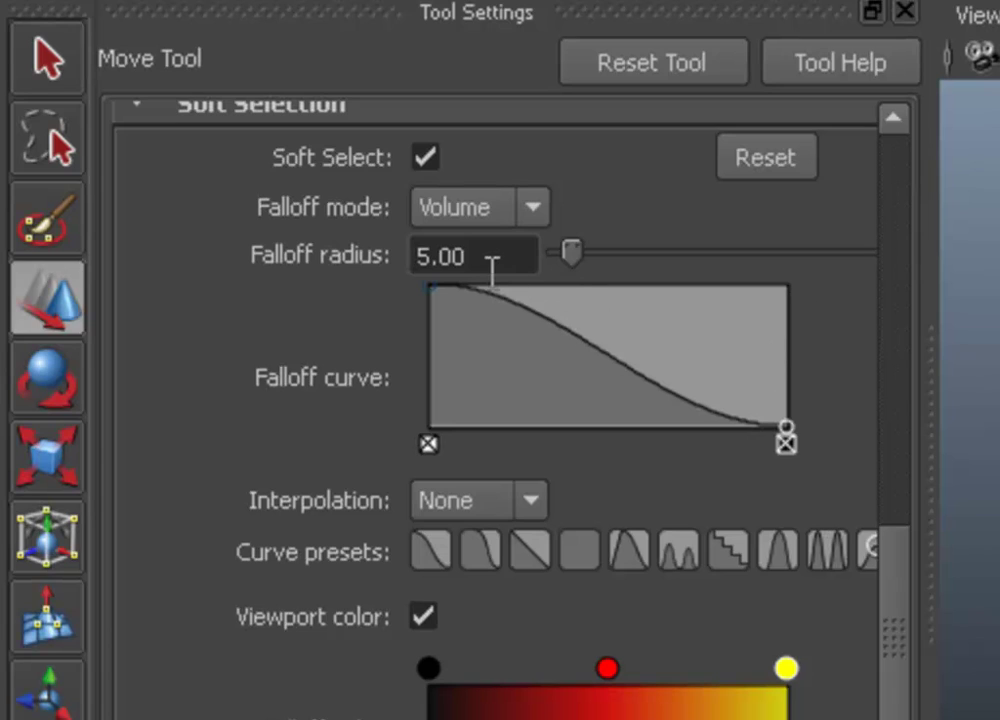
pyautogui.moveTo(492, 268); pyautogui.dragTo(426, 263)
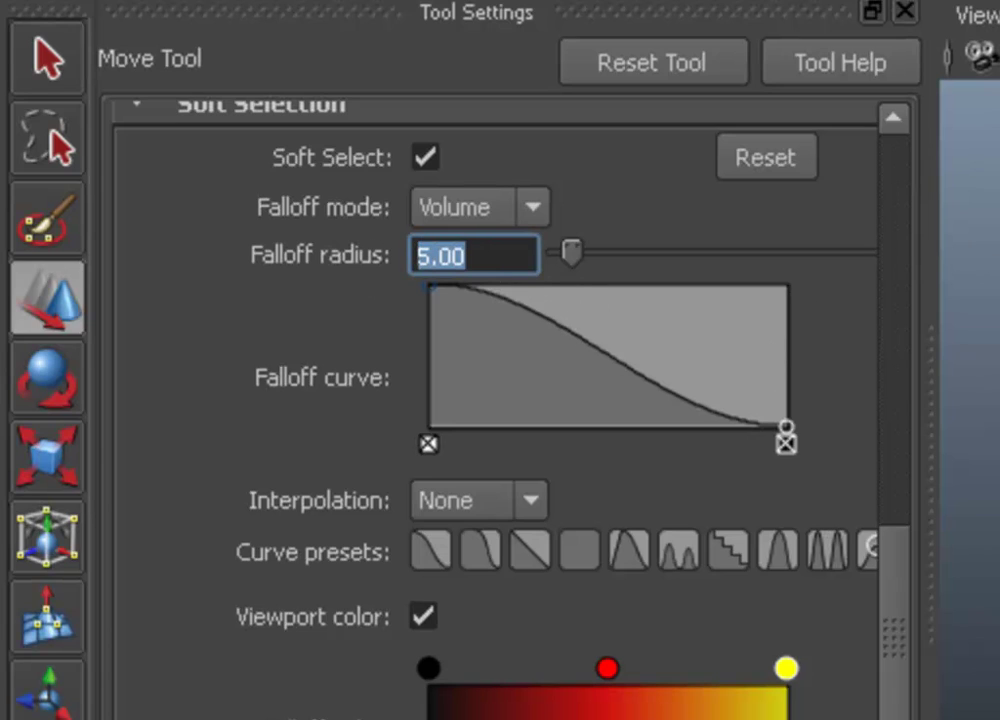
pyautogui.write('6')
pyautogui.press('Return')
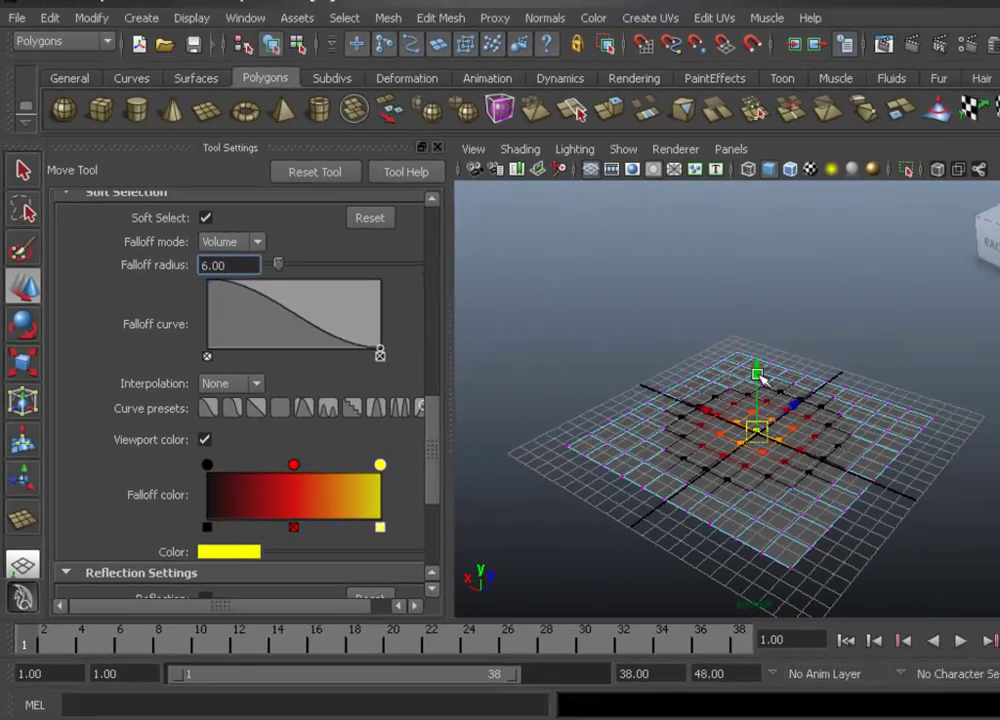
# Raise the centre vertex into a cone-shaped hill, then disable Soft Select and return to Object Mode
pyautogui.moveTo(711, 335); pyautogui.dragTo(708, 243)
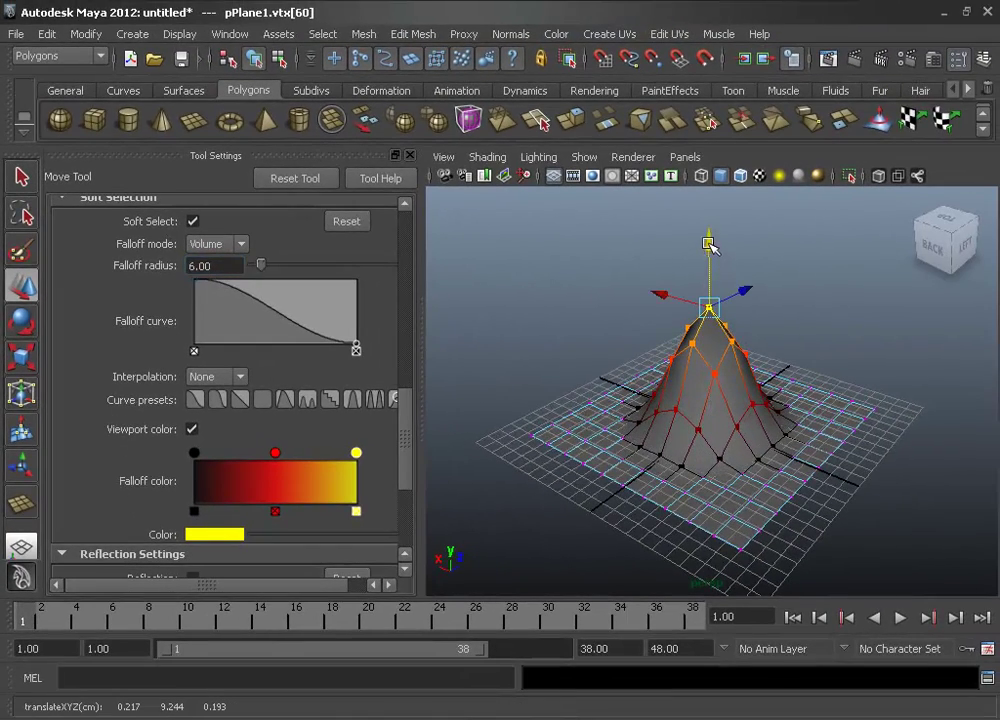
pyautogui.click(194, 221)
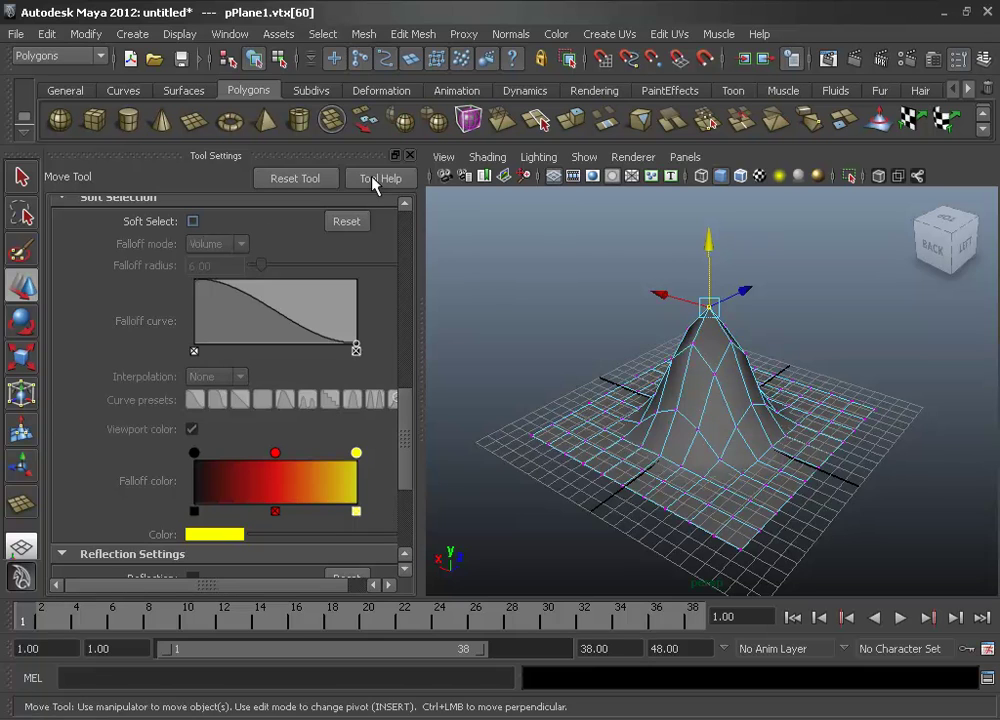
pyautogui.click(410, 155)
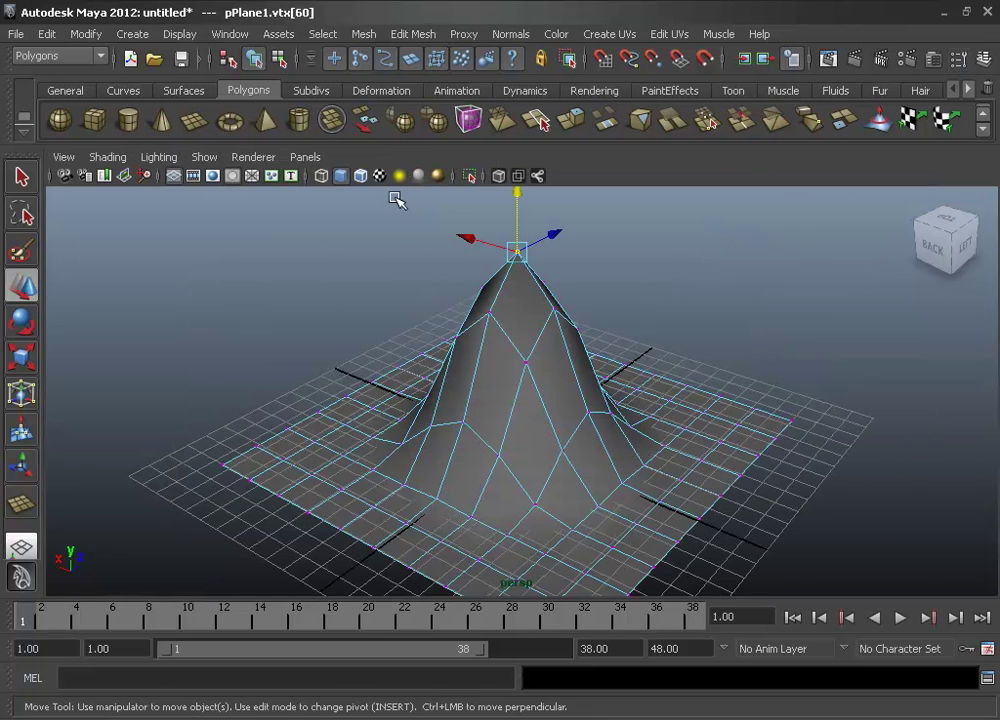
pyautogui.moveTo(501, 375); pyautogui.dragTo(533, 352, button='right')
pyautogui.click(513, 390)
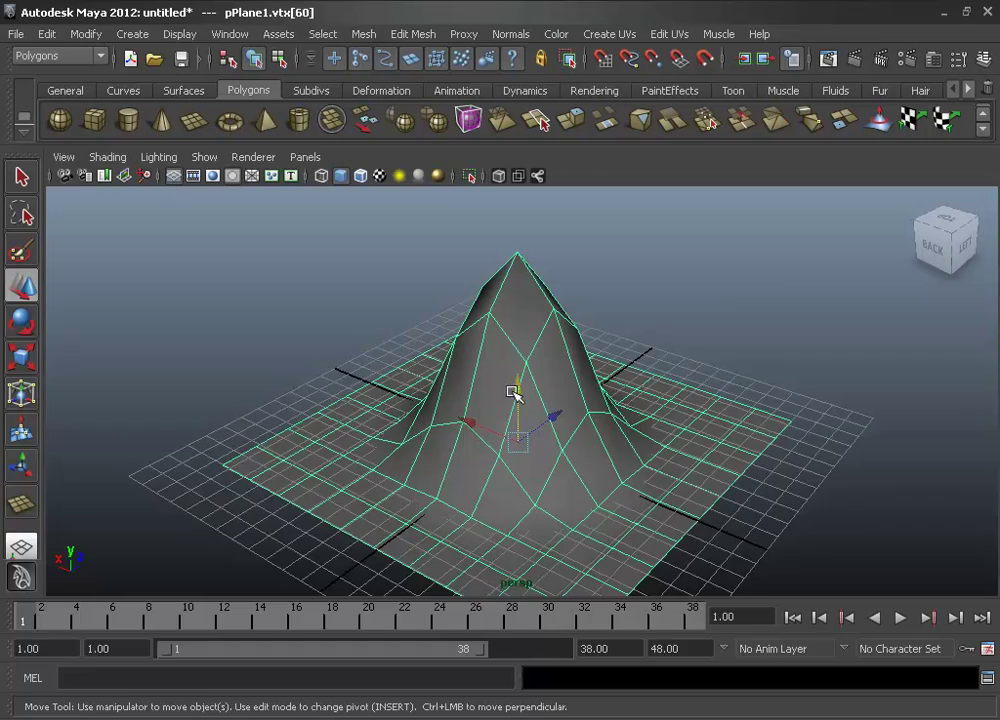
pyautogui.keyDown('alt'); pyautogui.moveTo(502, 395); pyautogui.dragTo(393, 296); pyautogui.keyUp('alt')
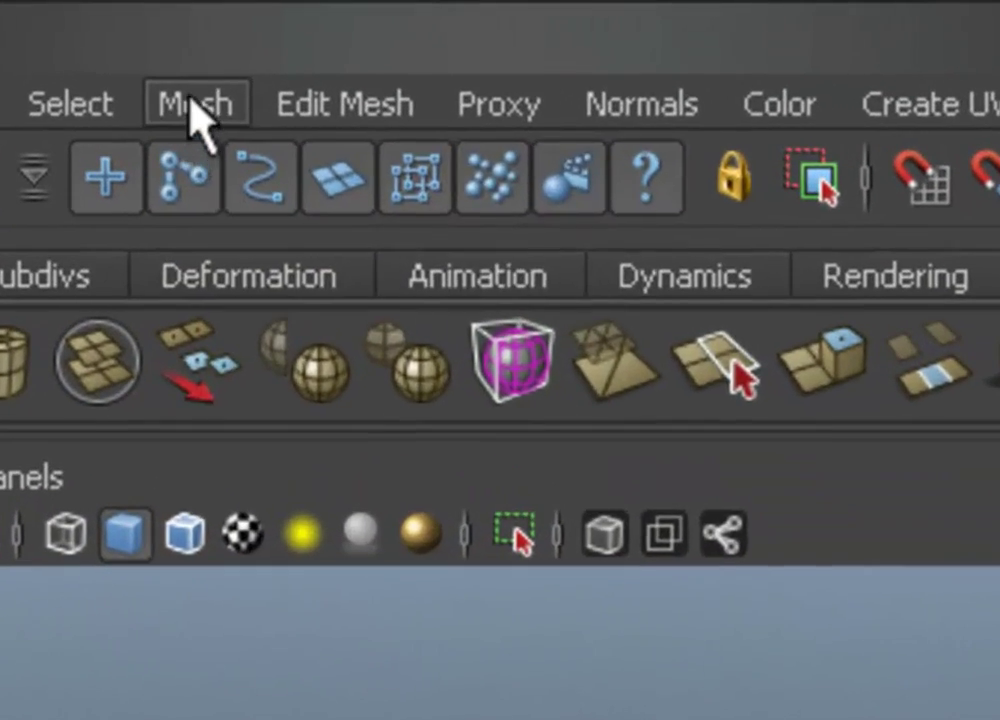
# Smooth the hill with Mesh > Smooth at 3 division levels
pyautogui.click(365, 37)
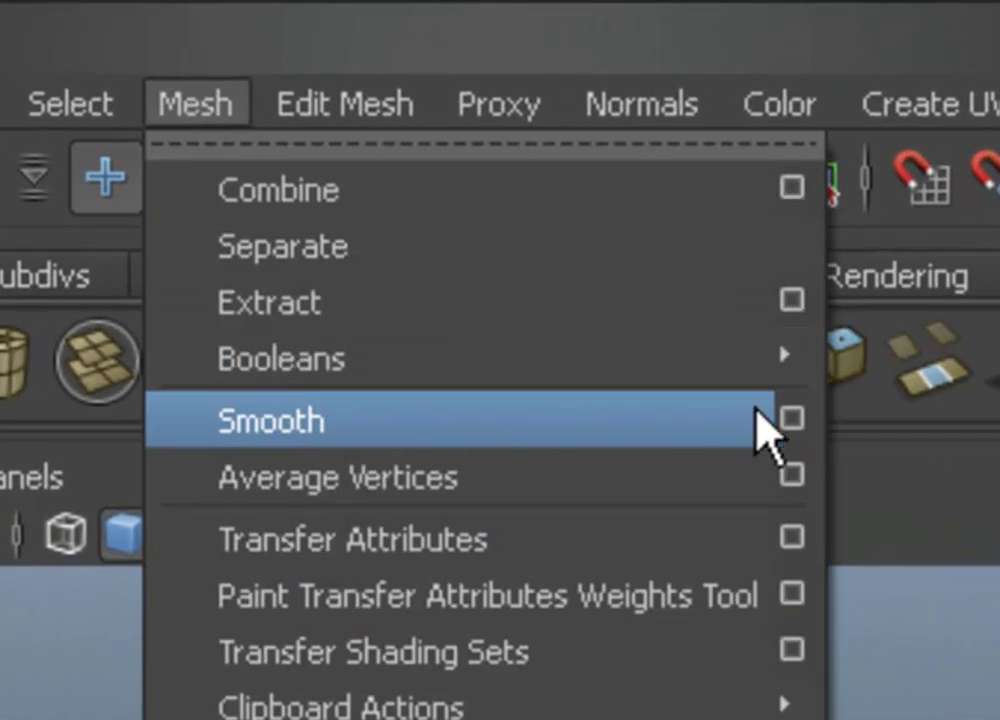
pyautogui.click(793, 420)
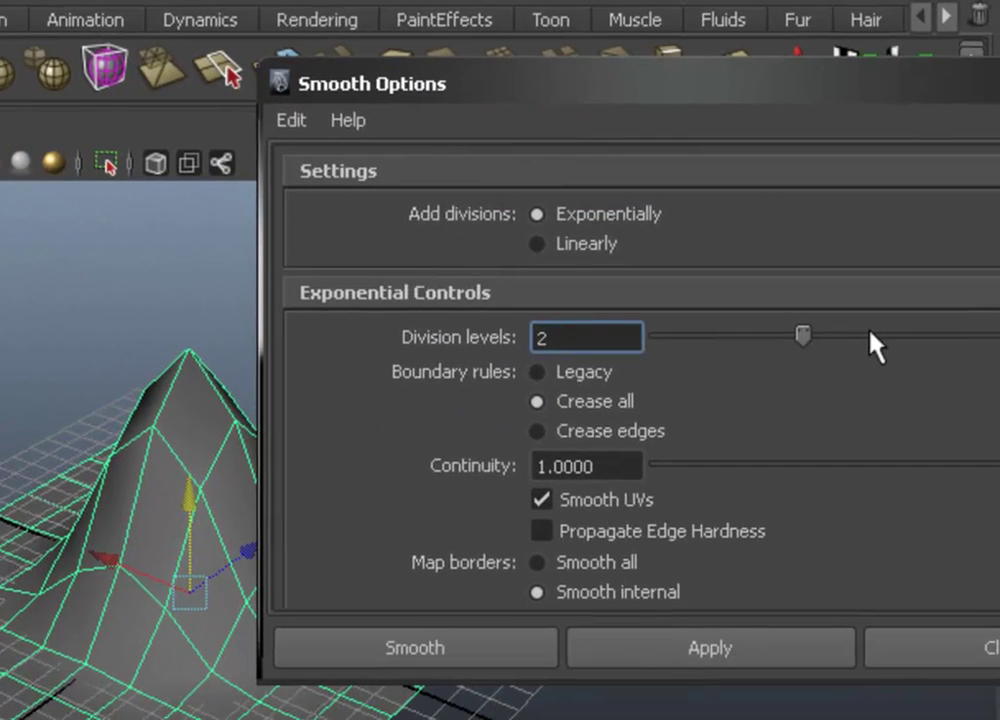
pyautogui.click(876, 337)
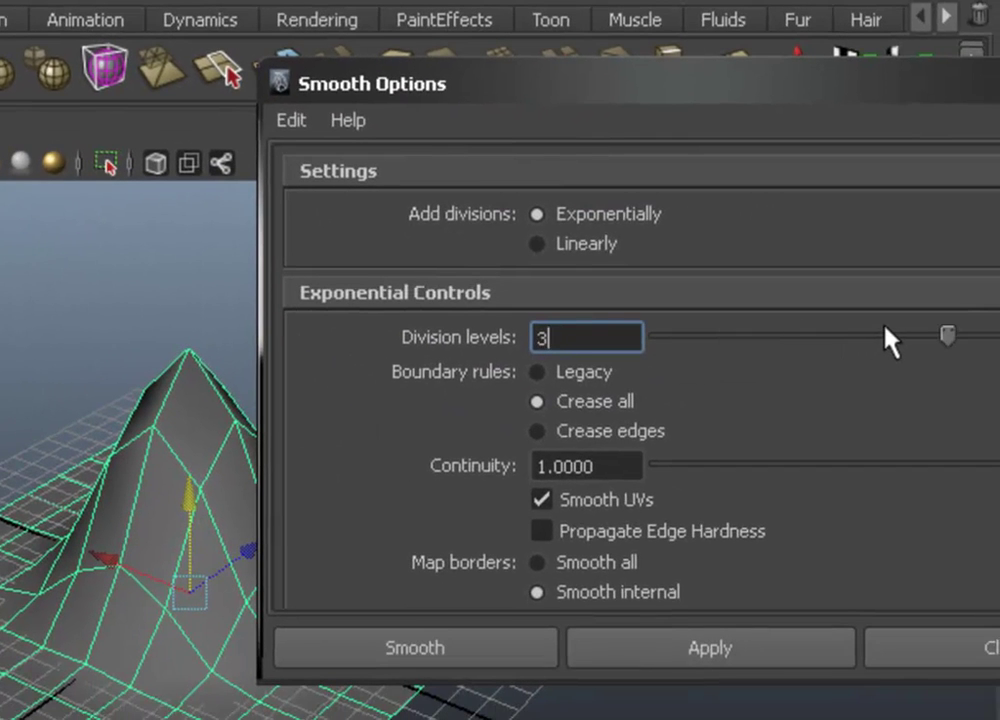
pyautogui.click(722, 646)
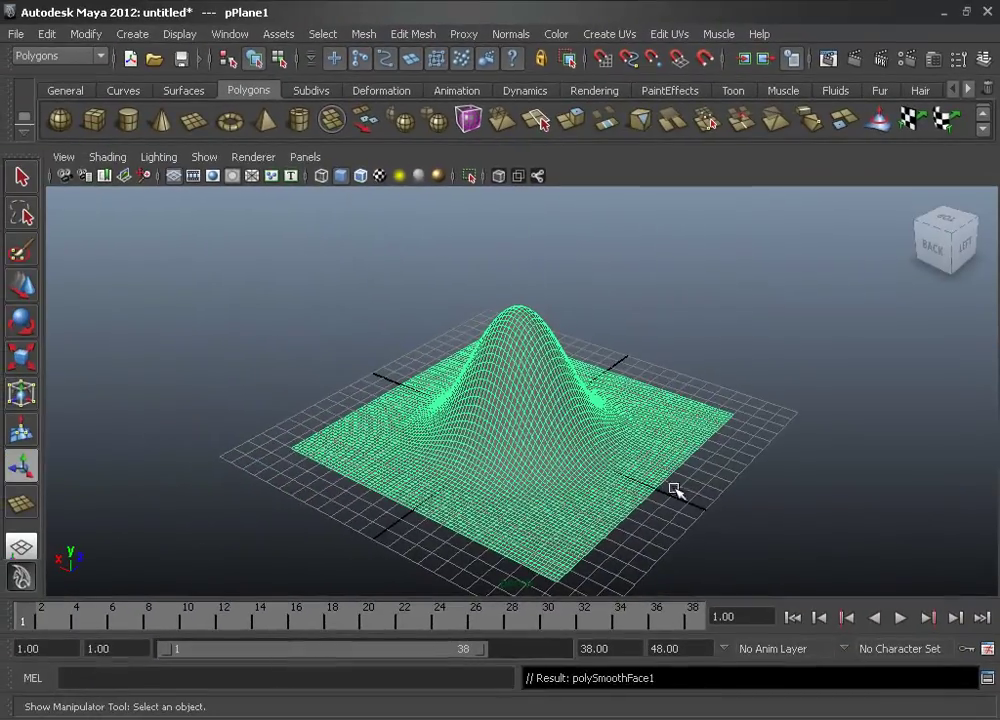
# Orbit around the smoothed hill to inspect its shaded surface, then select it
pyautogui.scroll(3, 567, 452)
pyautogui.moveTo(567, 452)
pyautogui.keyDown('alt'); pyautogui.mouseDown()
pyautogui.moveTo(776, 428)
pyautogui.moveTo(665, 464)
pyautogui.moveTo(462, 444)
pyautogui.moveTo(534, 356)
pyautogui.mouseUp(); pyautogui.keyUp('alt')
pyautogui.click(838, 390)
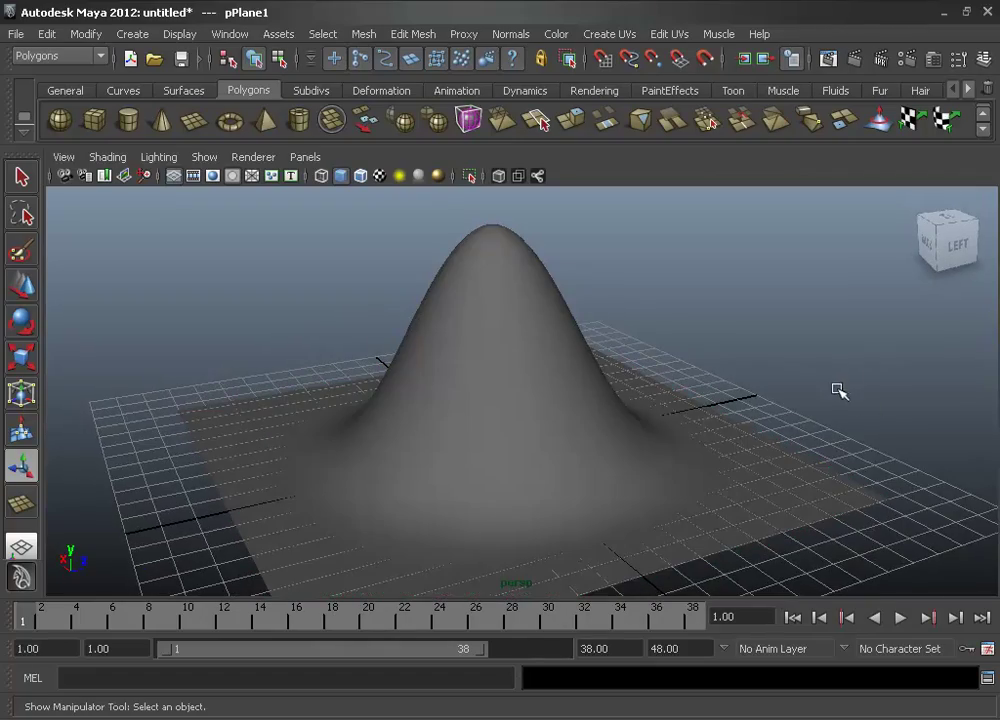
pyautogui.moveTo(616, 375)
pyautogui.keyDown('alt'); pyautogui.mouseDown()
pyautogui.moveTo(533, 415)
pyautogui.moveTo(576, 375)
pyautogui.moveTo(473, 408)
pyautogui.moveTo(546, 404)
pyautogui.mouseUp(); pyautogui.keyUp('alt')
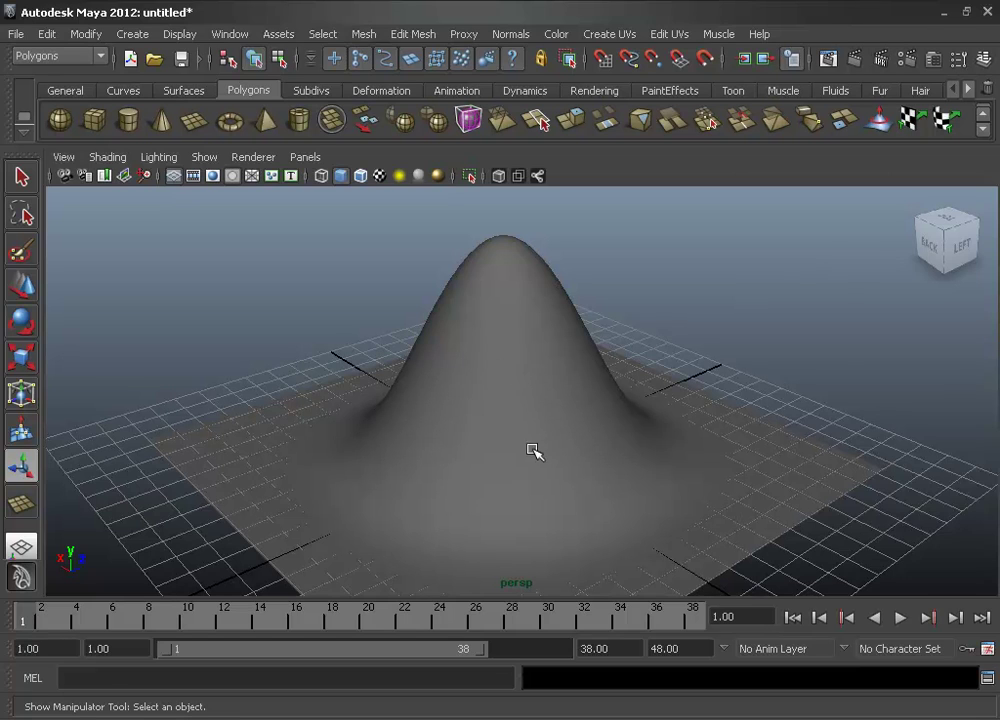
pyautogui.scroll(-1, 522, 356)
pyautogui.scroll(-2, 536, 346)
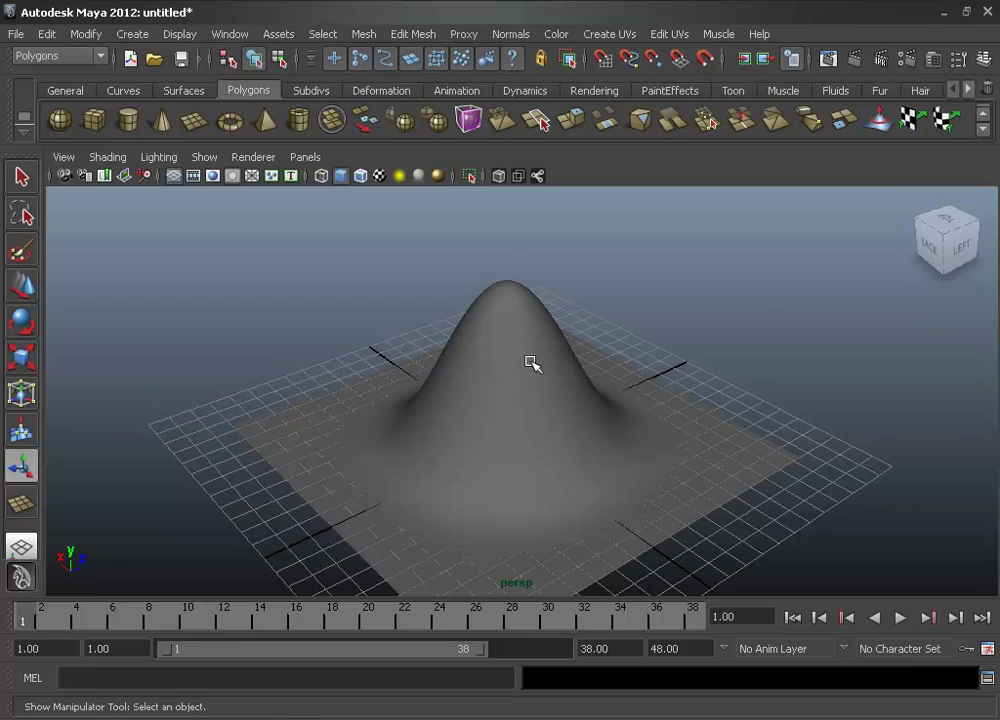
pyautogui.scroll(-1, 531, 364)
pyautogui.scroll(-1, 529, 330)
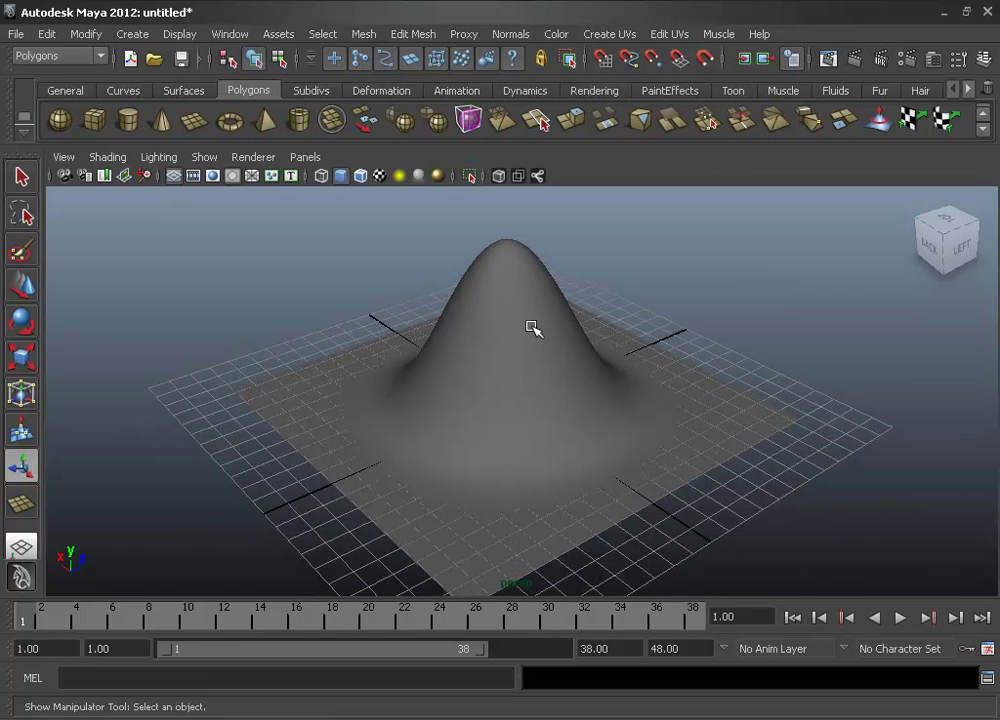
pyautogui.click(531, 380)
# Delete the hill and draw a flat polygon cylinder out from the grid centre
pyautogui.press('Delete')
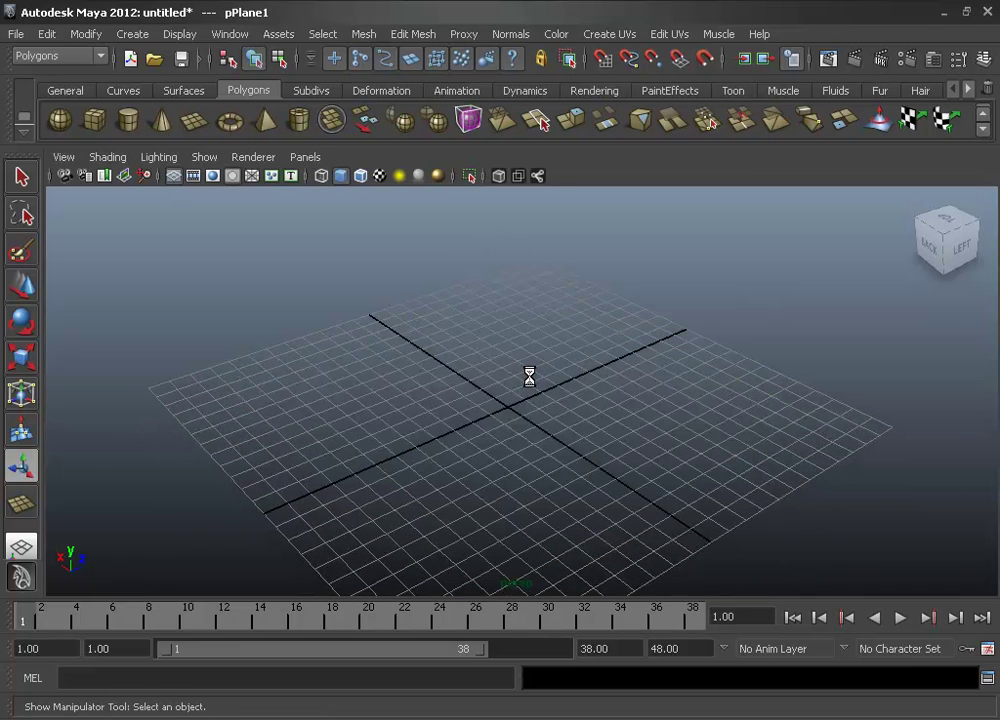
pyautogui.scroll(2, 521, 381)
pyautogui.keyDown('alt'); pyautogui.moveTo(520, 380); pyautogui.dragTo(515, 415); pyautogui.keyUp('alt')
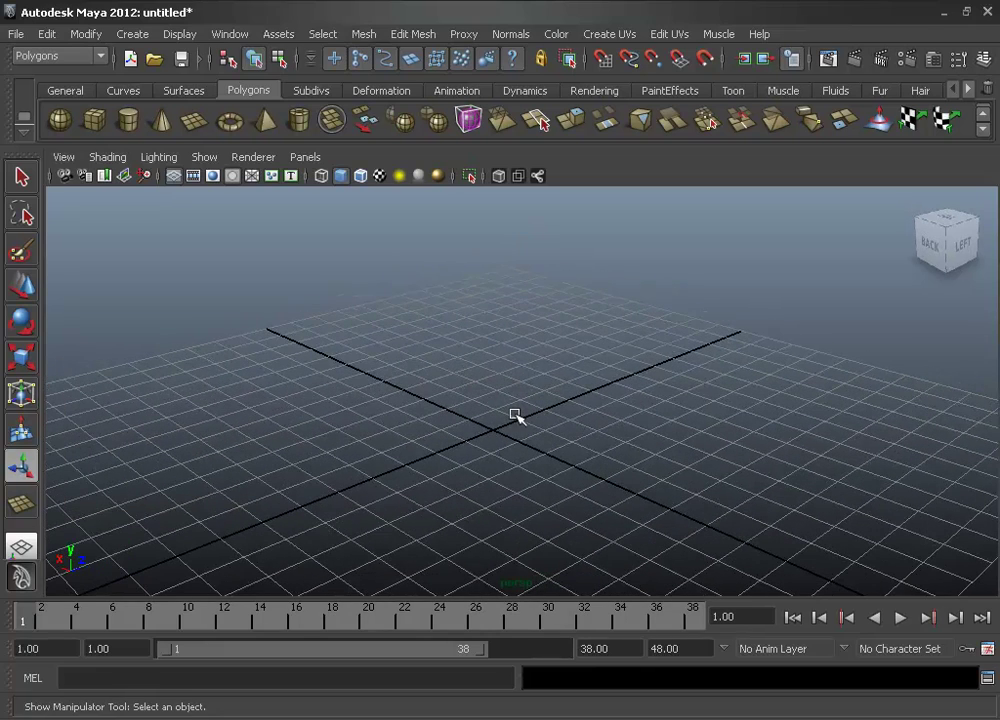
pyautogui.click(127, 120)
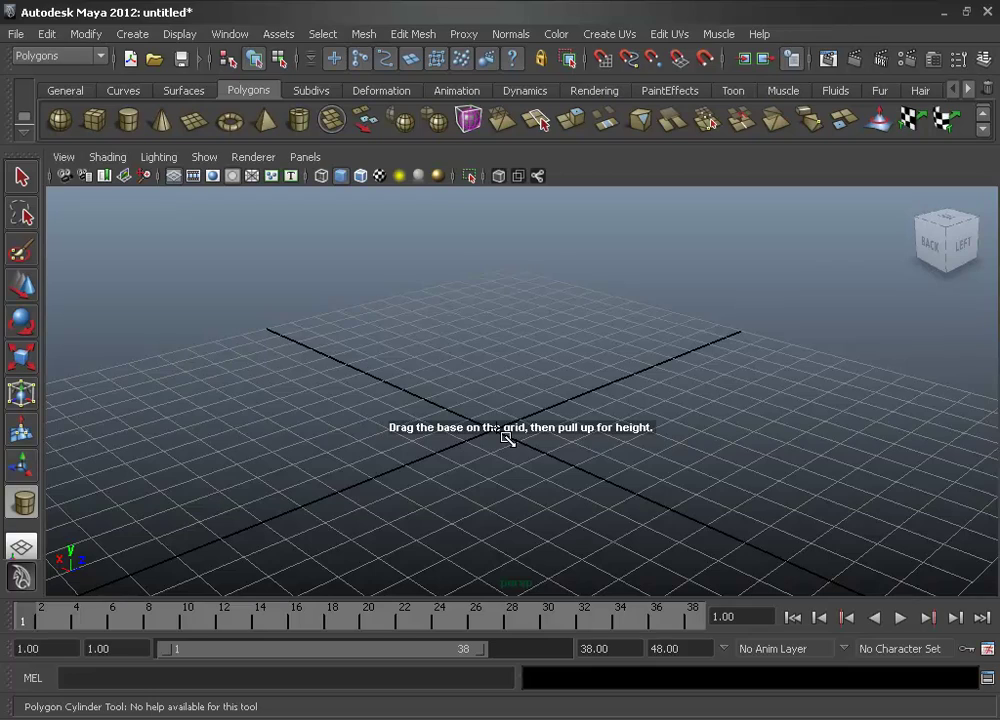
pyautogui.moveTo(498, 430)
pyautogui.mouseDown()
pyautogui.moveTo(633, 435)
pyautogui.moveTo(629, 397)
pyautogui.mouseUp()
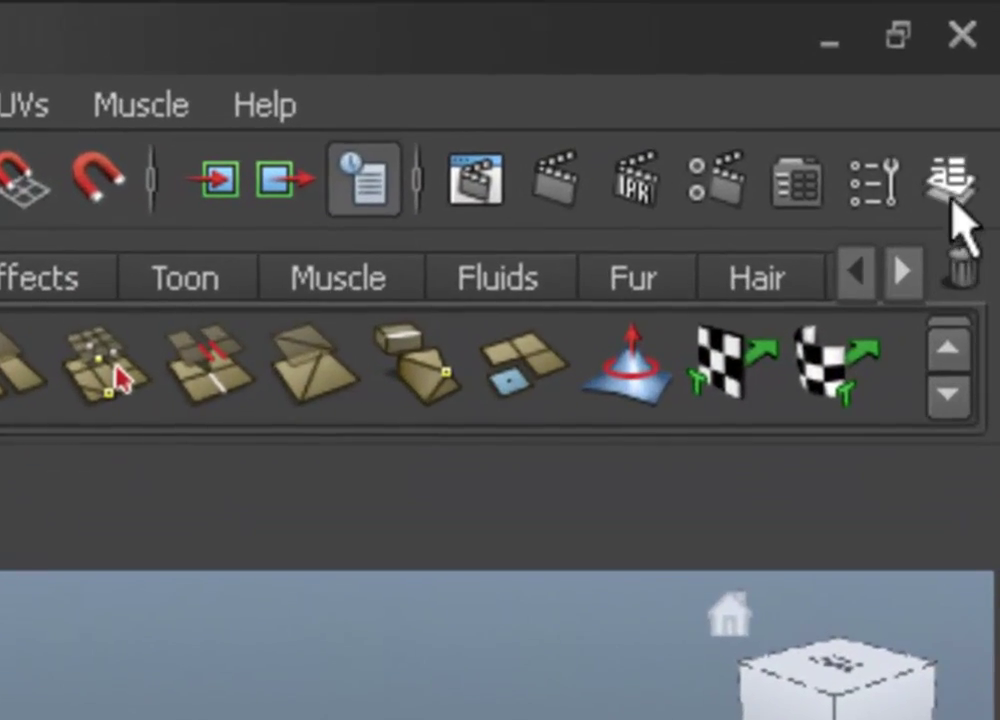
# Set the cylinder's Subdivisions Axis to 10 in the Channel Box
pyautogui.click(980, 66)
pyautogui.scroll(-3, 955, 345)
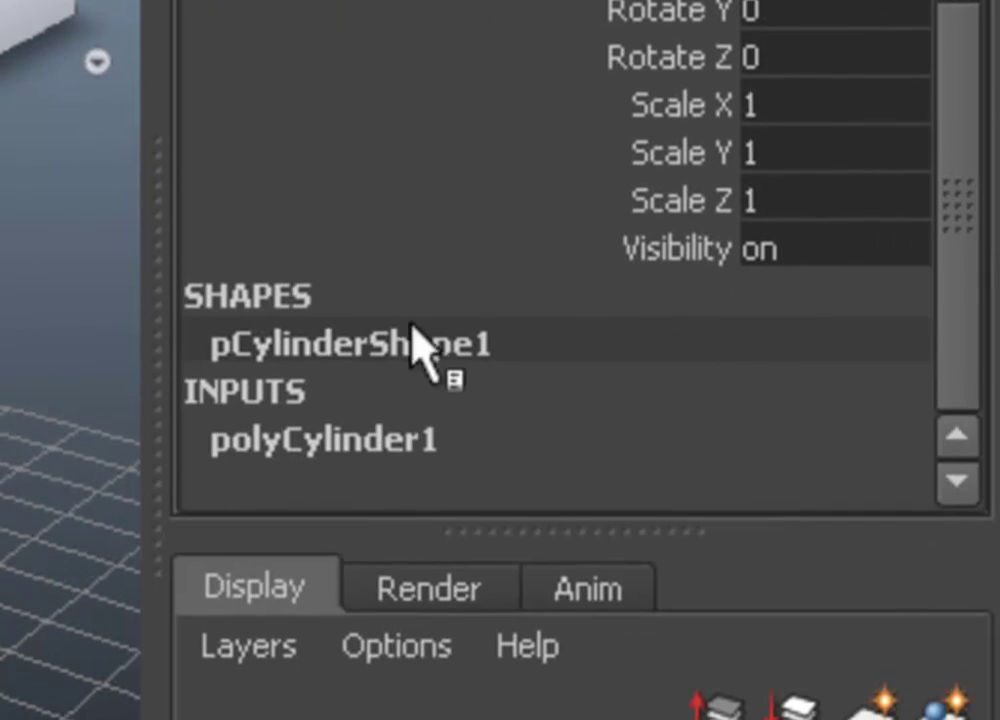
pyautogui.click(368, 440)
pyautogui.moveTo(958, 145); pyautogui.dragTo(955, 312)
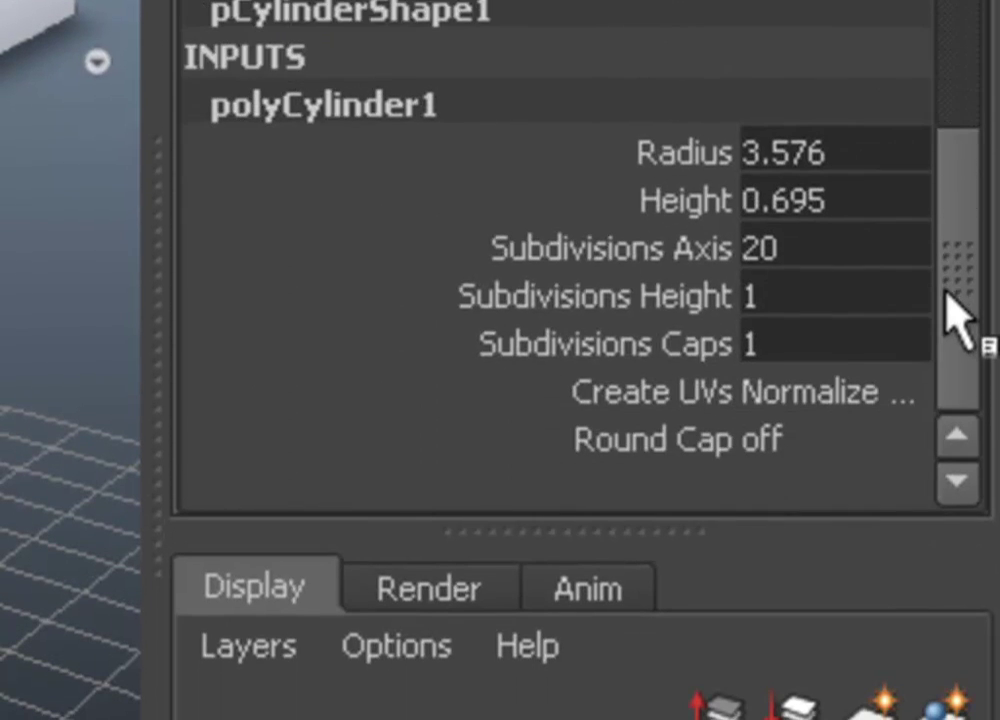
pyautogui.doubleClick(797, 252)
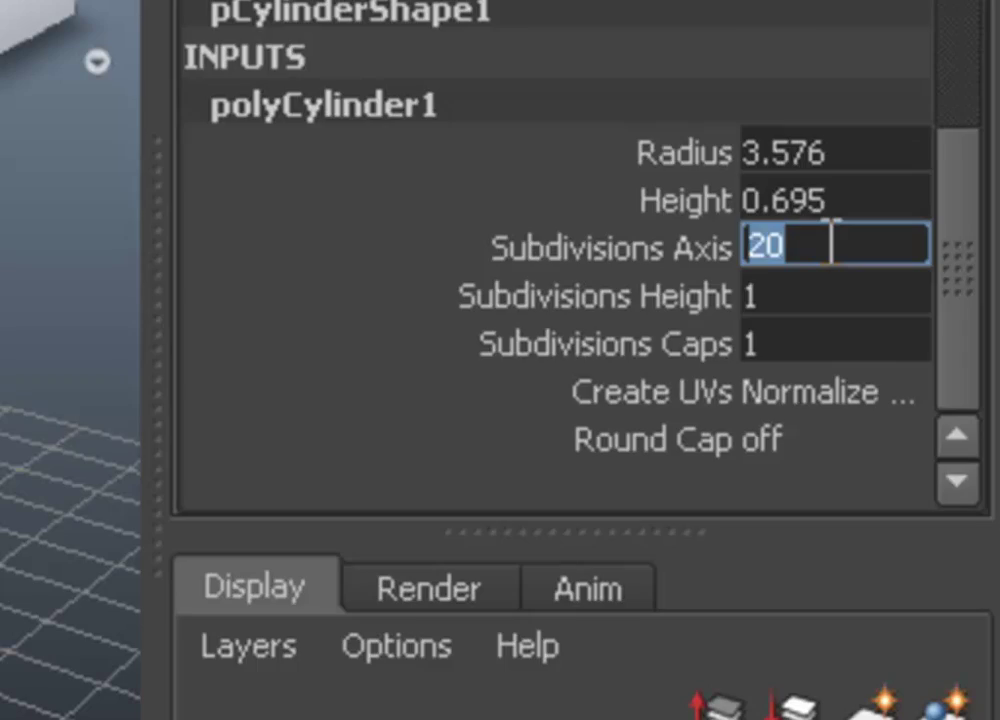
pyautogui.write('10')
pyautogui.press('Return')
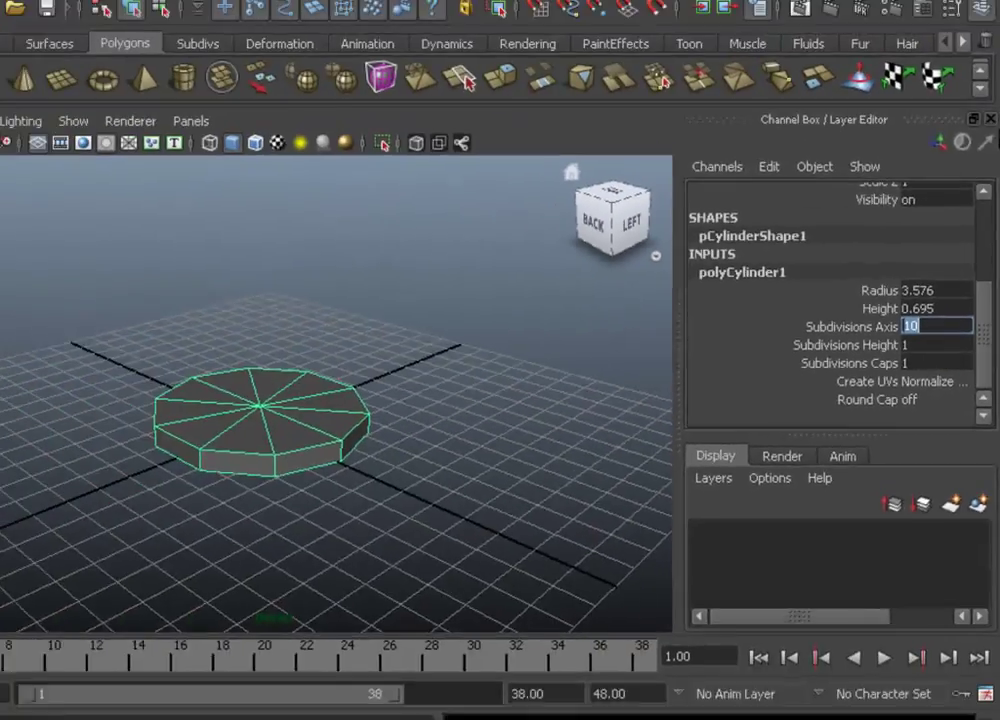
# Switch to face mode and select all the top faces of the cylinder
pyautogui.click(976, 160)
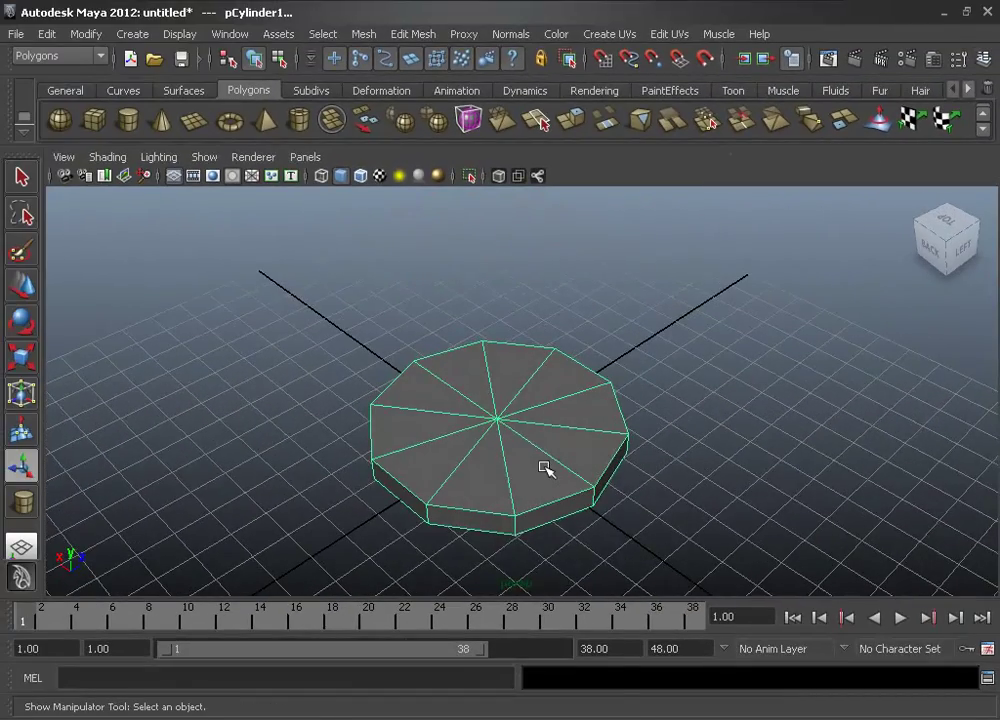
pyautogui.moveTo(544, 467); pyautogui.dragTo(540, 424, button='right')
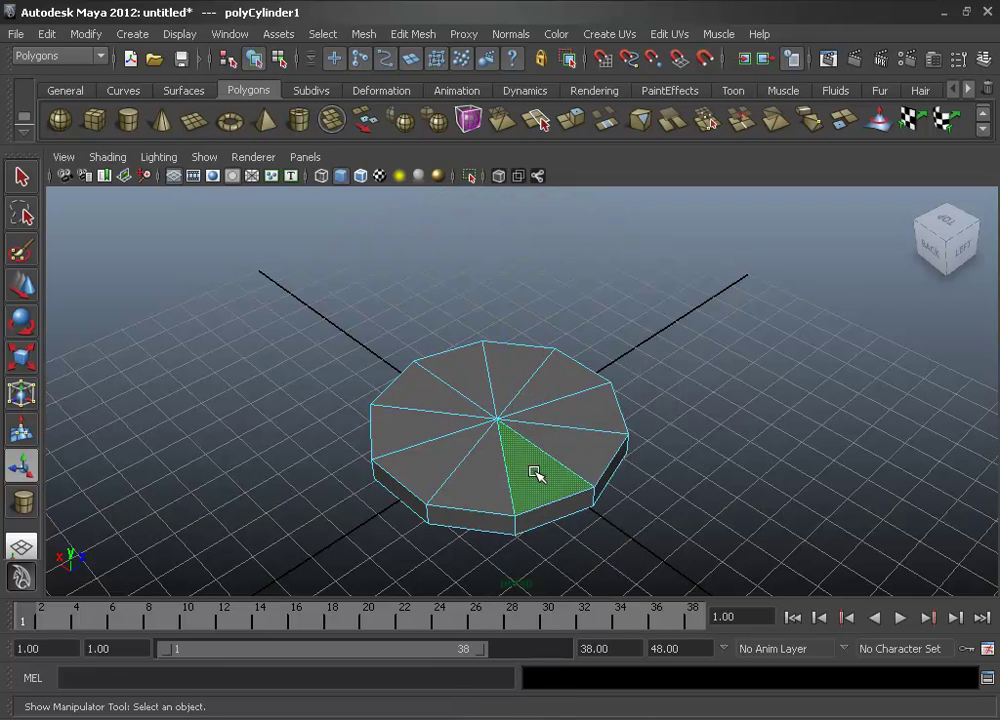
pyautogui.keyDown('shift'); pyautogui.click(529, 468); pyautogui.keyUp('shift')
pyautogui.keyDown('shift'); pyautogui.click(469, 480); pyautogui.keyUp('shift')
pyautogui.keyDown('shift'); pyautogui.click(437, 424); pyautogui.keyUp('shift')
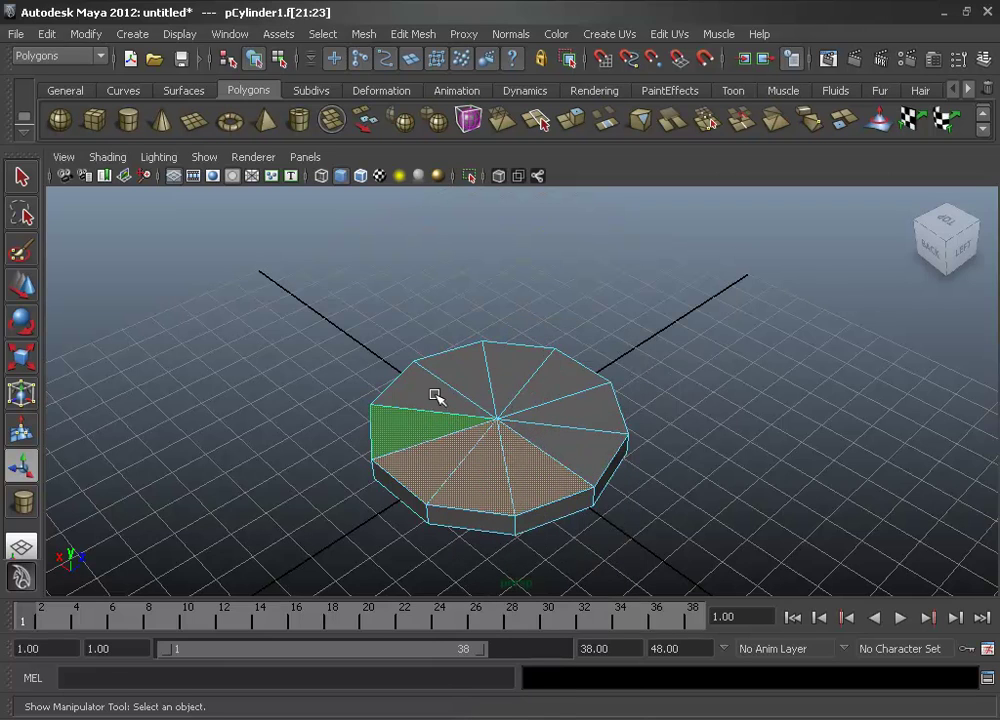
pyautogui.keyDown('shift'); pyautogui.click(435, 397); pyautogui.keyUp('shift')
pyautogui.keyDown('shift'); pyautogui.click(469, 368); pyautogui.keyUp('shift')
pyautogui.keyDown('shift'); pyautogui.click(513, 375); pyautogui.keyUp('shift')
pyautogui.keyDown('shift'); pyautogui.click(560, 398); pyautogui.keyUp('shift')
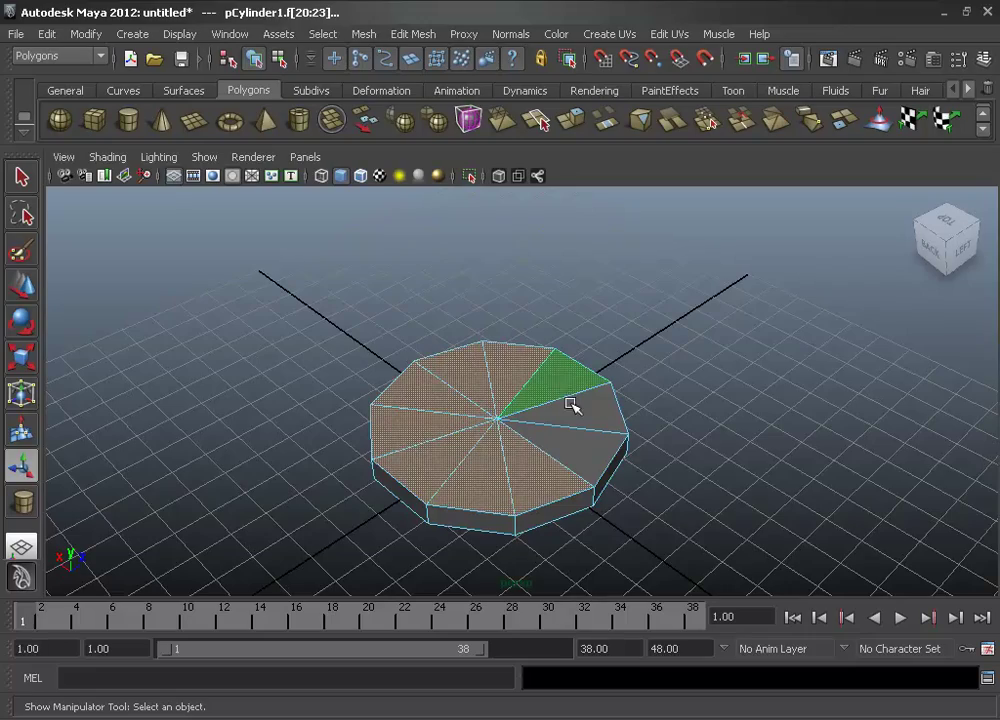
pyautogui.keyDown('shift'); pyautogui.click(574, 447); pyautogui.keyUp('shift')
# Extrude the top faces, pulling them up and scaling them out into a wide flared cap
pyautogui.keyDown('alt'); pyautogui.moveTo(551, 492); pyautogui.dragTo(536, 462); pyautogui.keyUp('alt')
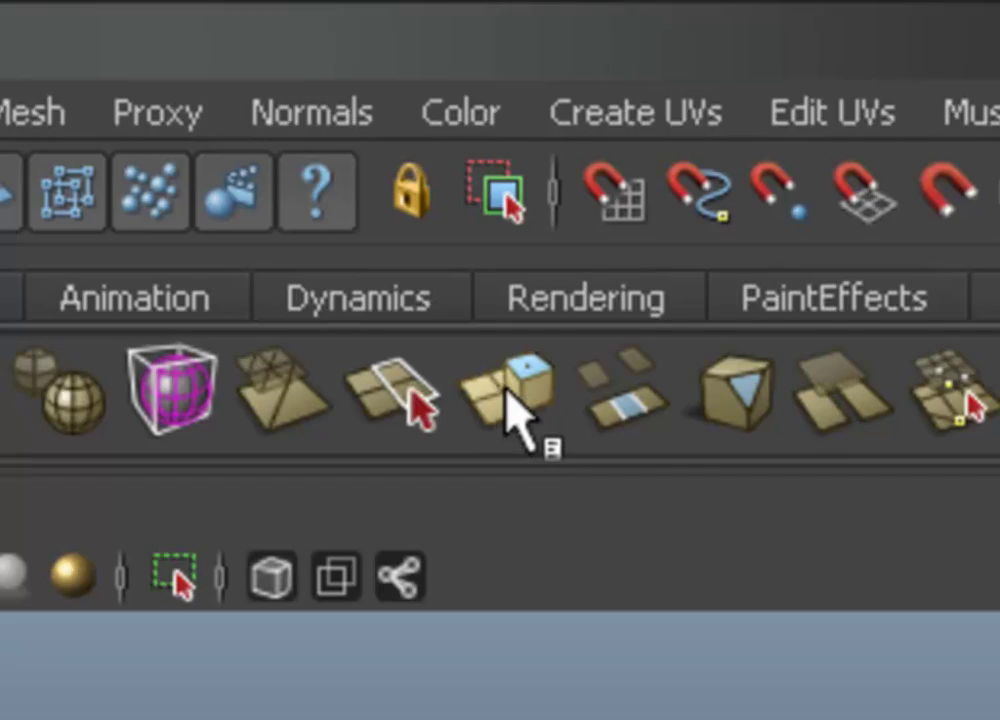
pyautogui.click(505, 405)
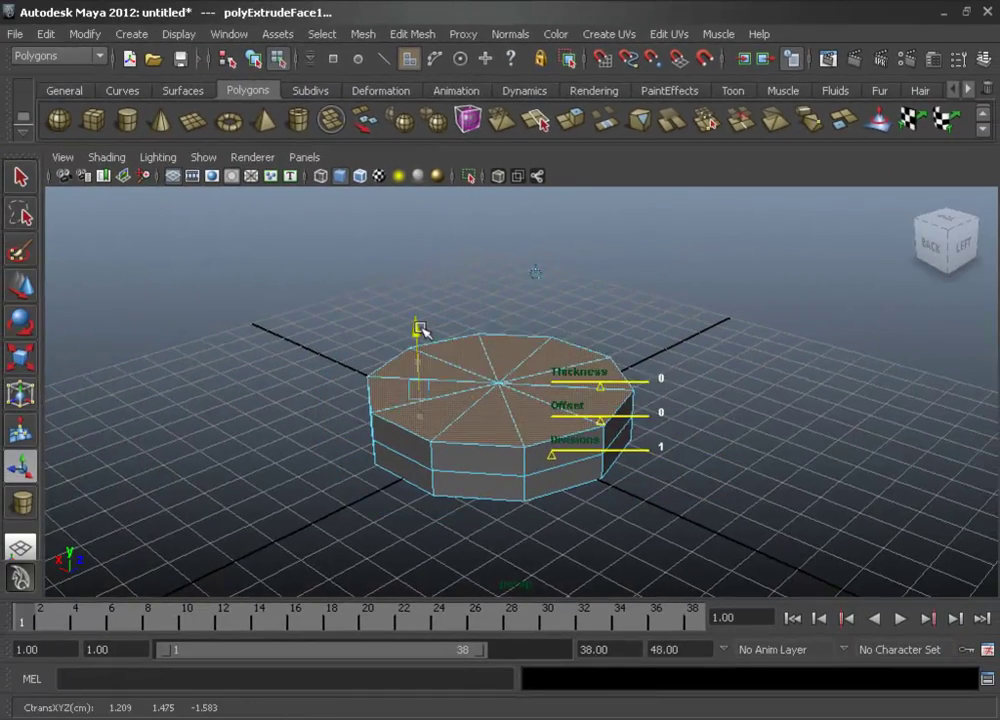
pyautogui.moveTo(420, 330); pyautogui.dragTo(422, 222)
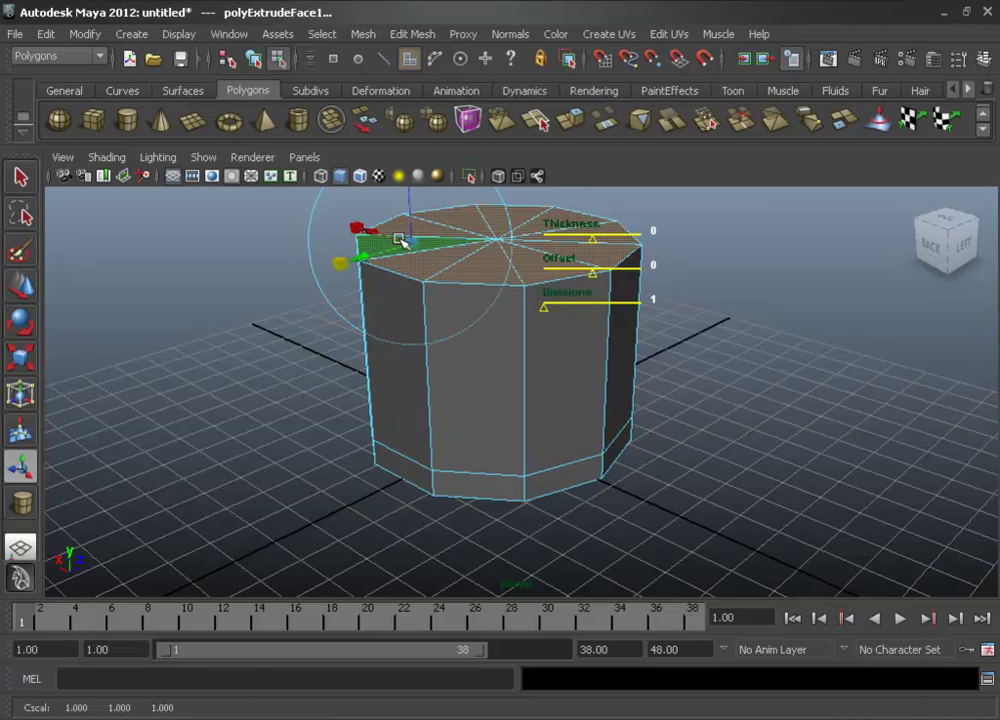
pyautogui.moveTo(405, 240); pyautogui.dragTo(645, 196)
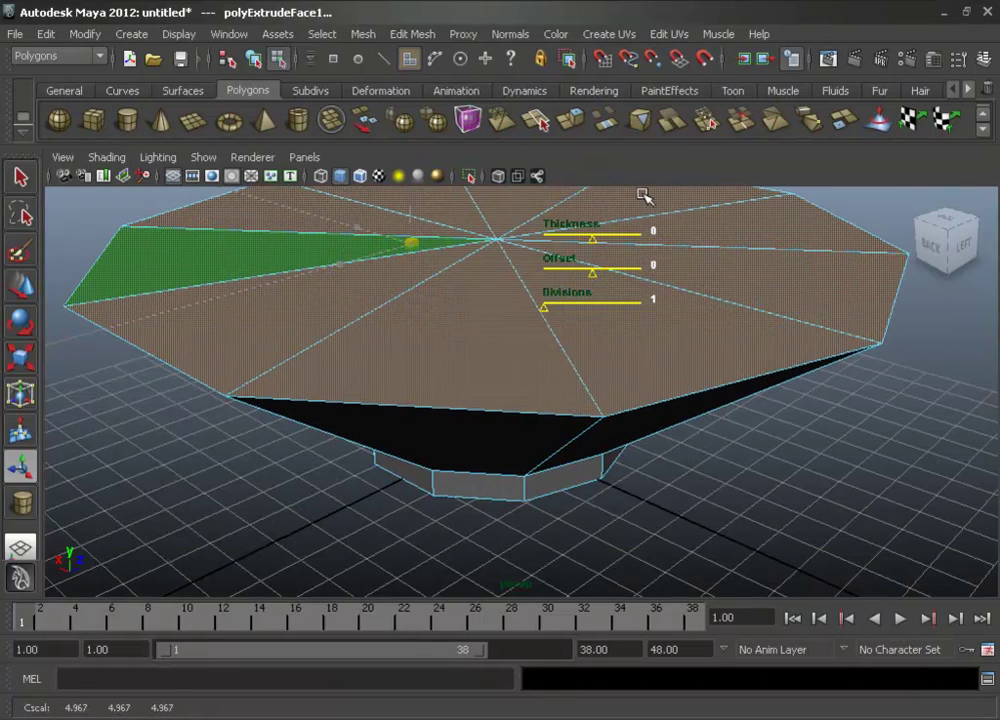
# Extrude again to inset the rim, then extrude and sink the inner faces, returning to Object Mode
pyautogui.moveTo(569, 330)
pyautogui.keyDown('alt'); pyautogui.mouseDown()
pyautogui.moveTo(408, 252)
pyautogui.moveTo(449, 286)
pyautogui.moveTo(444, 301)
pyautogui.mouseUp(); pyautogui.keyUp('alt')
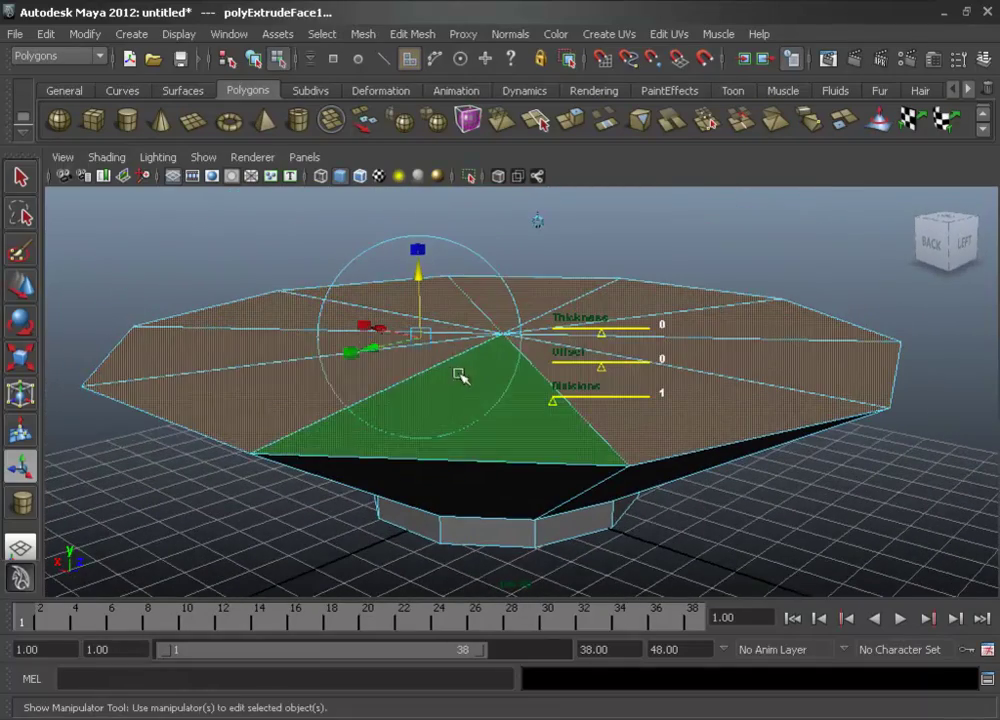
pyautogui.click(384, 379)
pyautogui.hotkey('ctrl', 'e')
pyautogui.moveTo(386, 230)
pyautogui.keyDown('alt'); pyautogui.mouseDown()
pyautogui.moveTo(262, 402)
pyautogui.moveTo(253, 346)
pyautogui.mouseUp(); pyautogui.keyUp('alt')
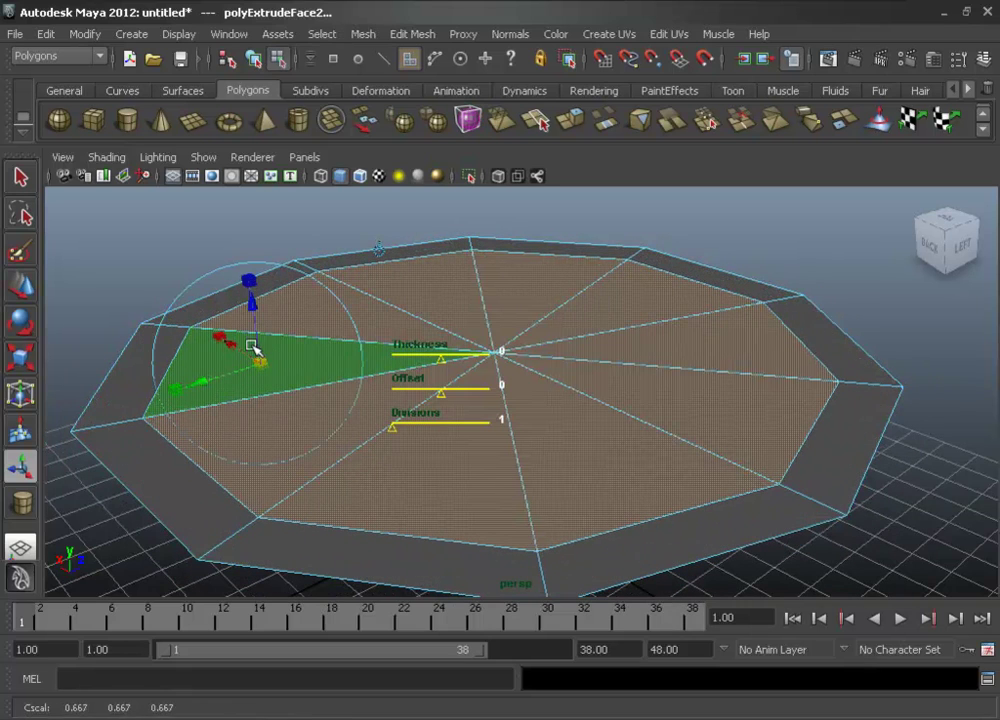
pyautogui.hotkey('ctrl', 'e')
pyautogui.moveTo(290, 300)
pyautogui.mouseDown()
pyautogui.moveTo(297, 338)
pyautogui.moveTo(297, 328)
pyautogui.mouseUp()
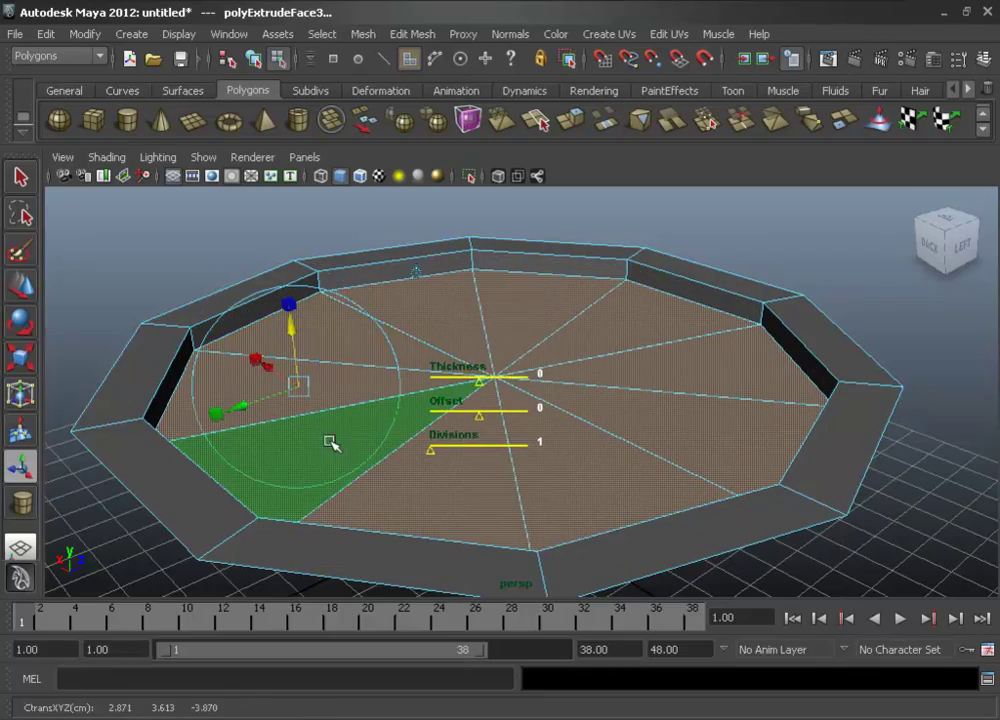
pyautogui.scroll(-2, 330, 442)
pyautogui.rightClick(335, 390)
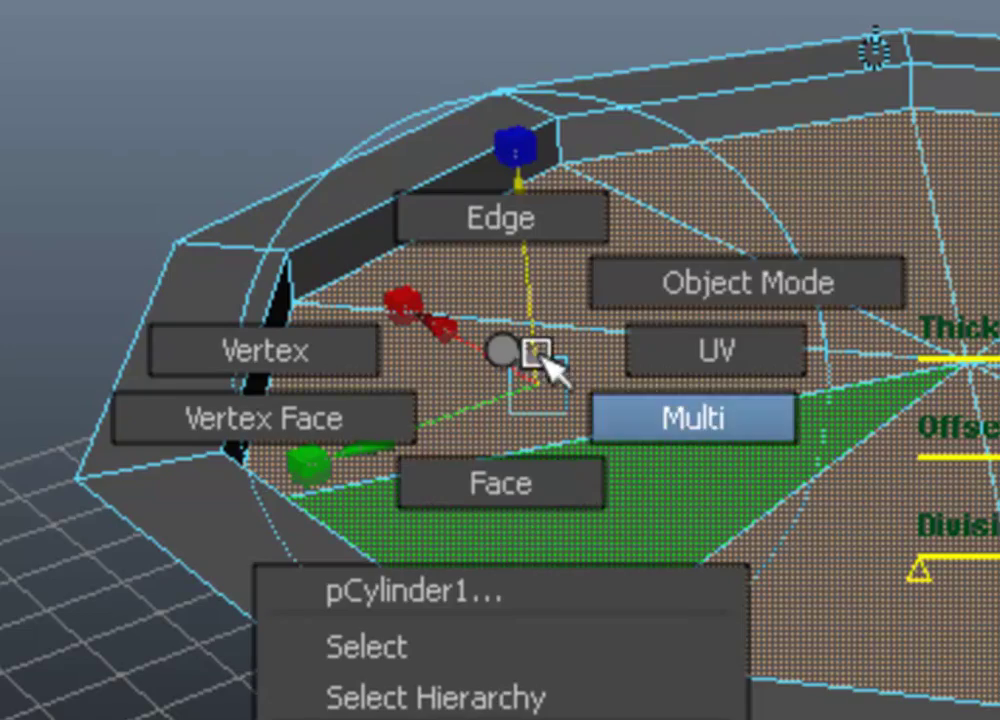
pyautogui.moveTo(543, 357)
pyautogui.mouseDown(button='right')
pyautogui.moveTo(662, 293)
pyautogui.moveTo(655, 298)
pyautogui.mouseUp(button='right')
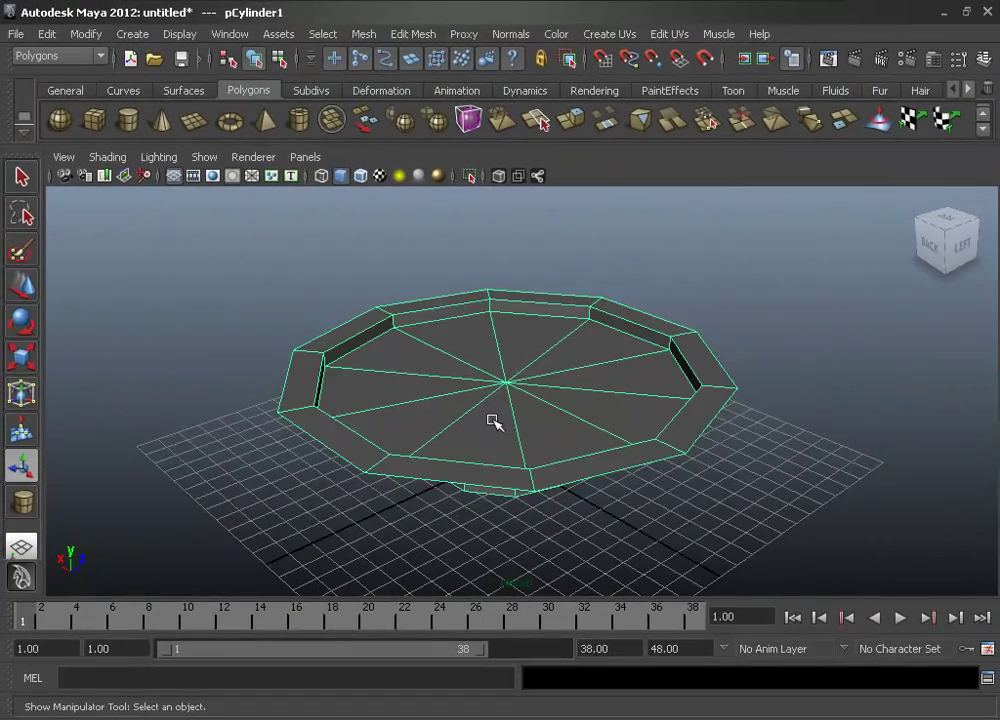
pyautogui.keyDown('alt'); pyautogui.moveTo(493, 420); pyautogui.dragTo(487, 412); pyautogui.keyUp('alt')
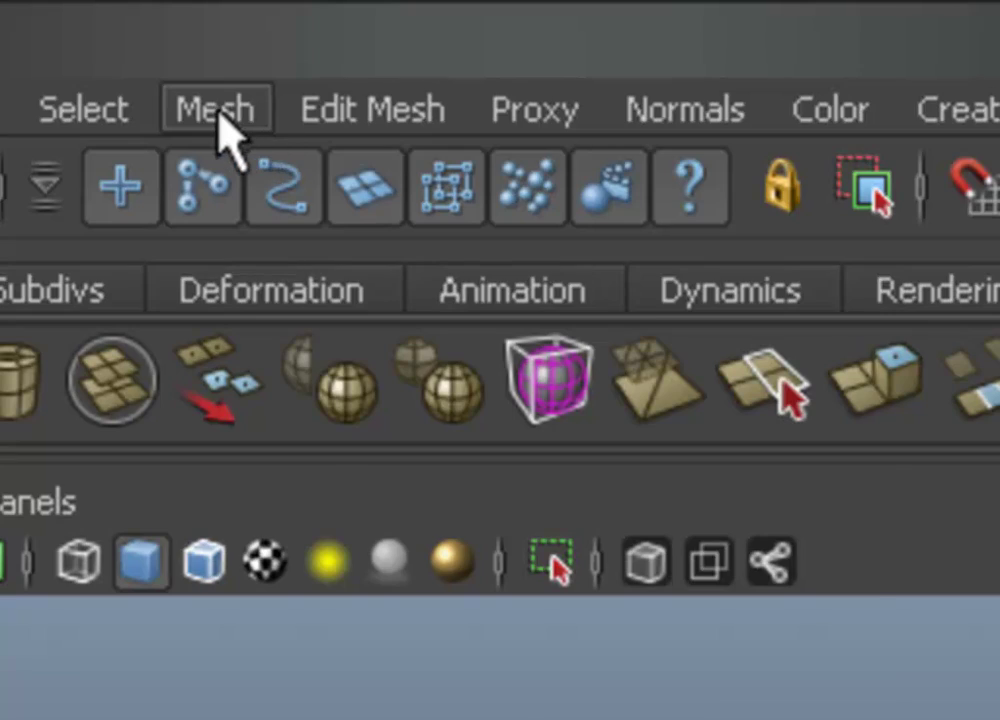
# Apply Mesh > Smooth to the bowl and orbit around to inspect its interior
pyautogui.click(219, 116)
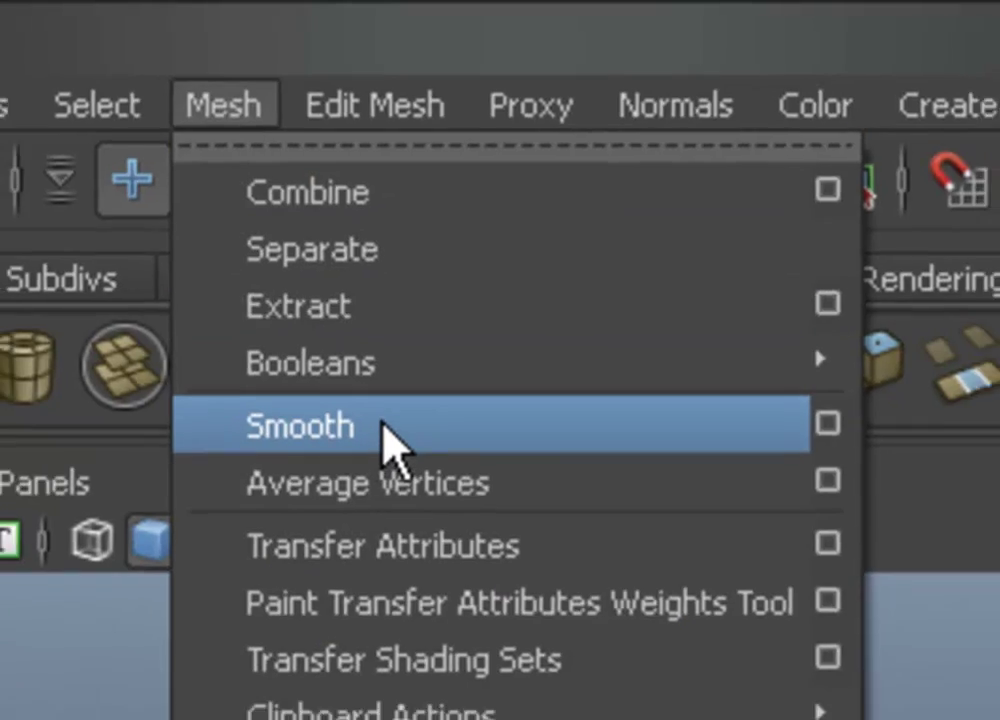
pyautogui.click(388, 460)
pyautogui.click(638, 476)
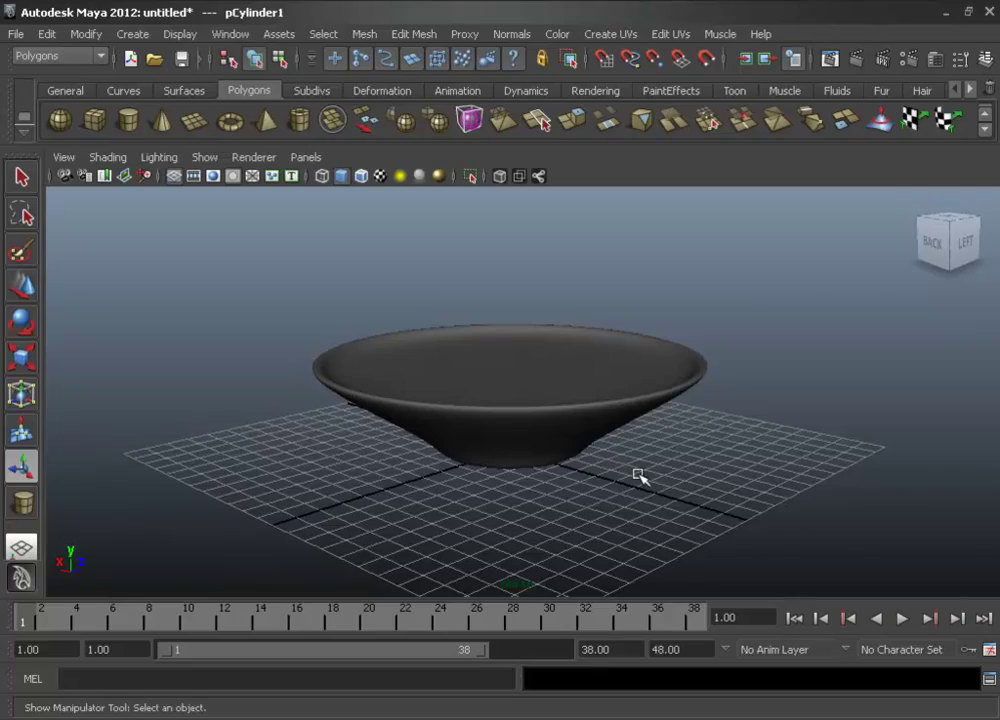
pyautogui.moveTo(638, 476)
pyautogui.keyDown('alt'); pyautogui.mouseDown()
pyautogui.moveTo(704, 469)
pyautogui.moveTo(596, 506)
pyautogui.moveTo(598, 557)
pyautogui.moveTo(616, 504)
pyautogui.moveTo(551, 464)
pyautogui.moveTo(685, 435)
pyautogui.moveTo(674, 400)
pyautogui.moveTo(551, 480)
pyautogui.moveTo(628, 465)
pyautogui.moveTo(607, 540)
pyautogui.moveTo(641, 511)
pyautogui.mouseUp(); pyautogui.keyUp('alt')
pyautogui.keyDown('alt'); pyautogui.moveTo(641, 511); pyautogui.dragTo(625, 427, button='middle'); pyautogui.keyUp('alt')
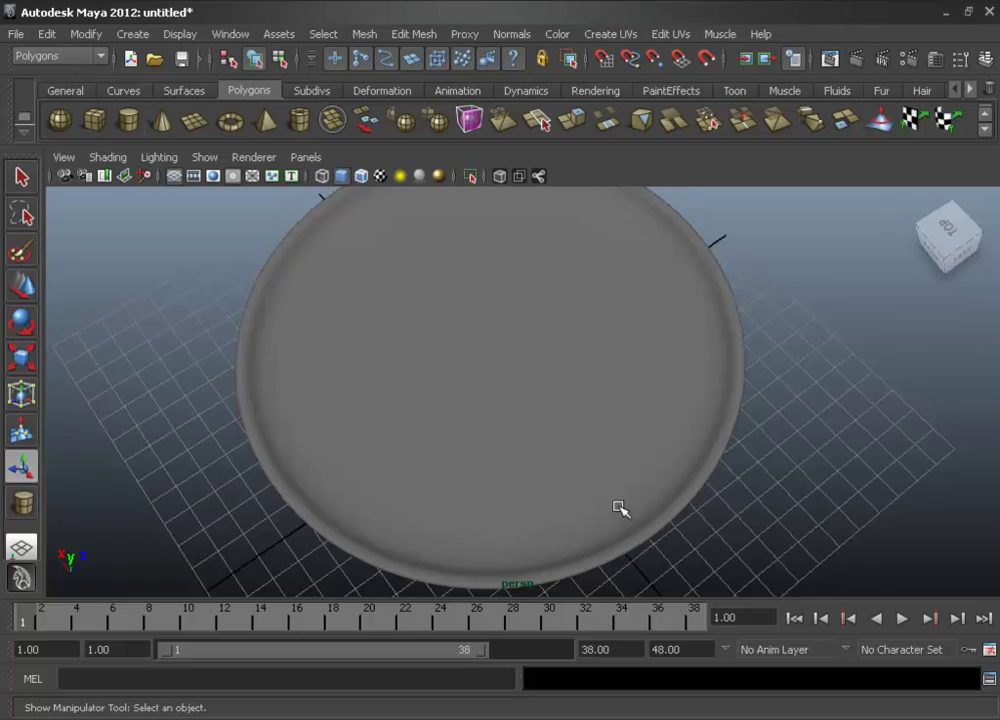
pyautogui.scroll(3, 620, 509)
pyautogui.moveTo(614, 471)
pyautogui.keyDown('alt'); pyautogui.mouseDown(button='middle')
pyautogui.moveTo(614, 392)
pyautogui.moveTo(604, 364)
pyautogui.moveTo(587, 357)
pyautogui.mouseUp(button='middle'); pyautogui.keyUp('alt')
pyautogui.scroll(-1, 598, 375)
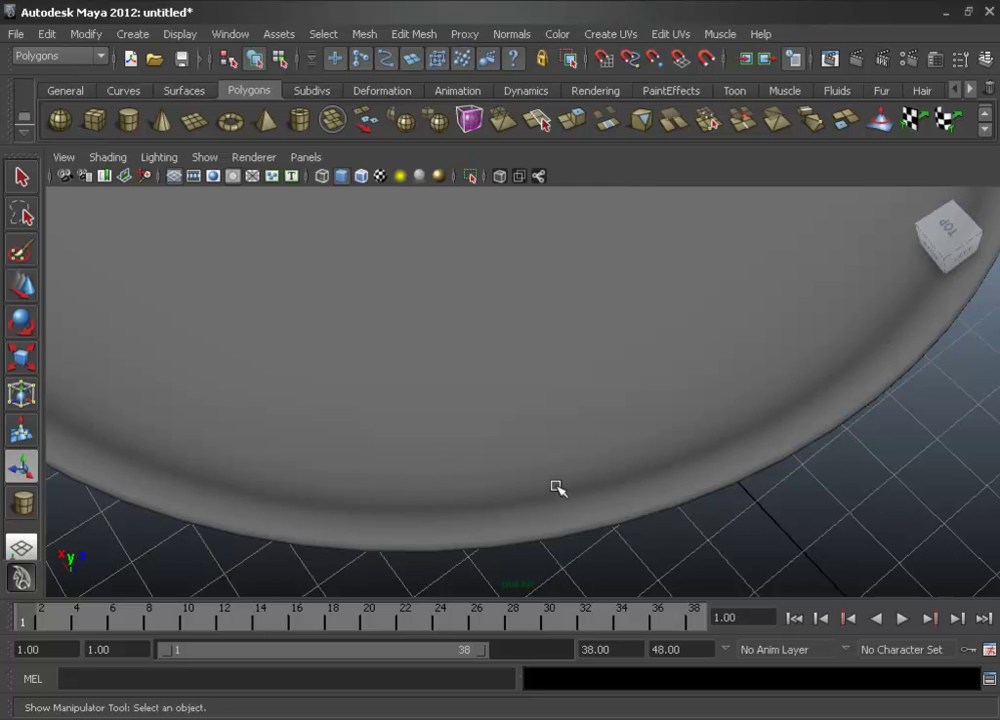
# Undo and redo the smoothing to compare, then view the bowl smooth shaded
pyautogui.hotkey('ctrl', 'z')
pyautogui.hotkey('ctrl', 'z')
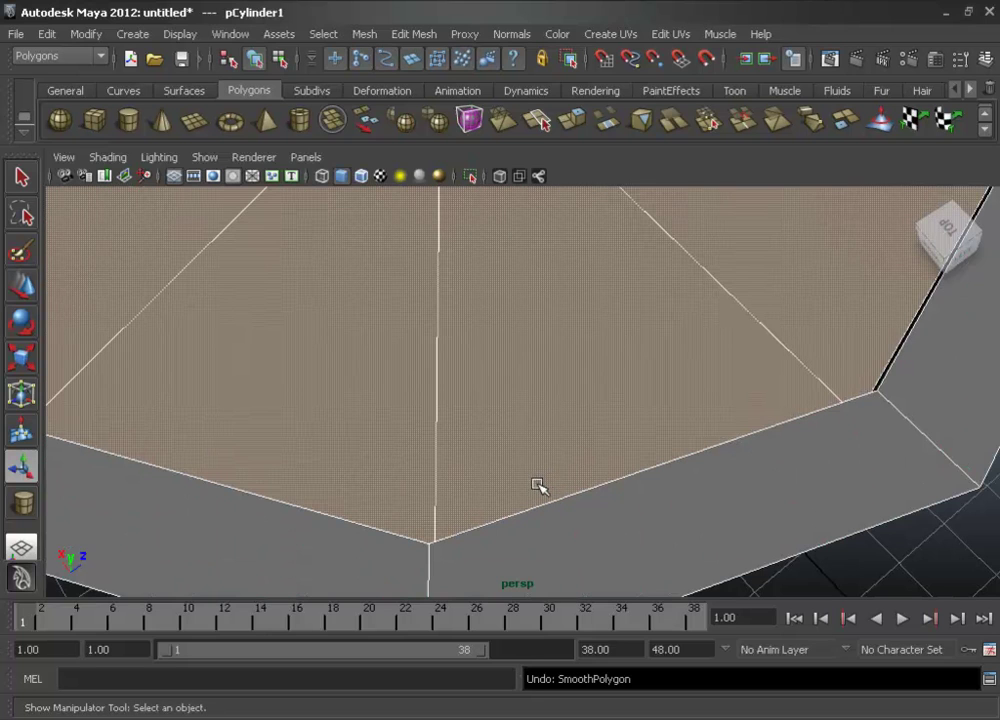
pyautogui.moveTo(536, 485)
pyautogui.keyDown('alt'); pyautogui.mouseDown(button='right')
pyautogui.moveTo(529, 386)
pyautogui.moveTo(286, 392)
pyautogui.mouseUp(button='right'); pyautogui.keyUp('alt')
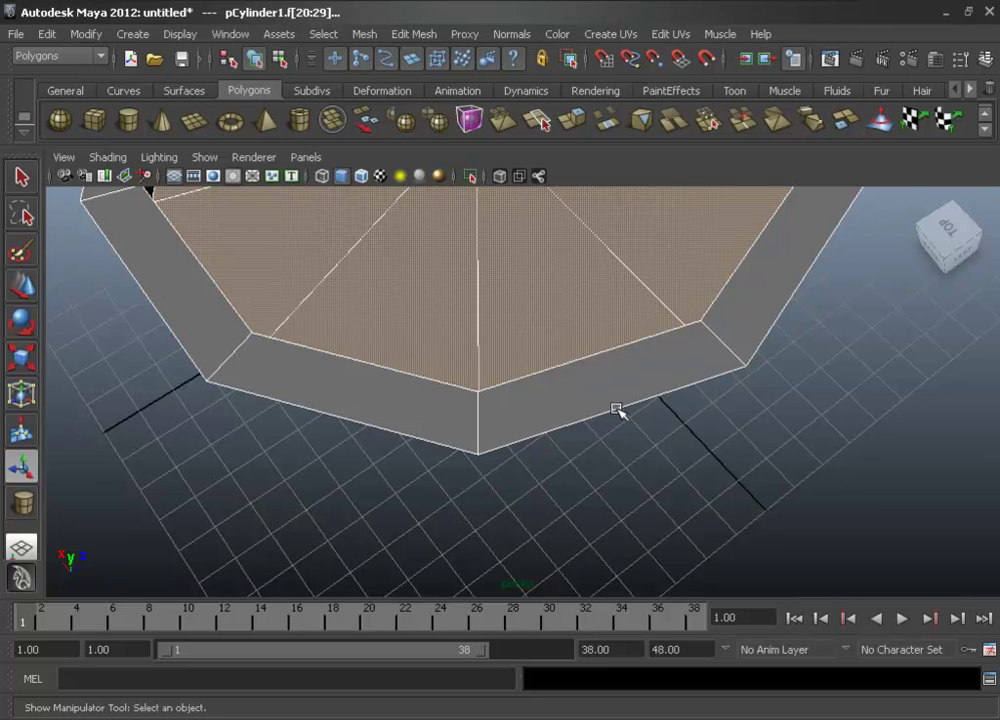
pyautogui.hotkey('shift', 'z')
pyautogui.hotkey('shift', 'z')
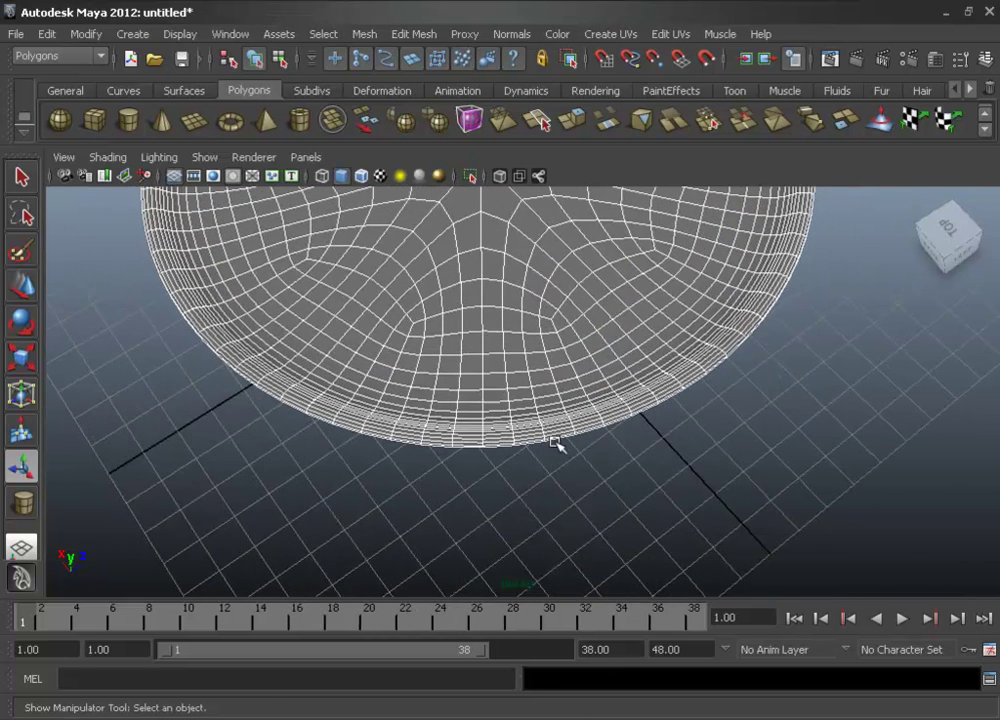
pyautogui.scroll(2, 554, 445)
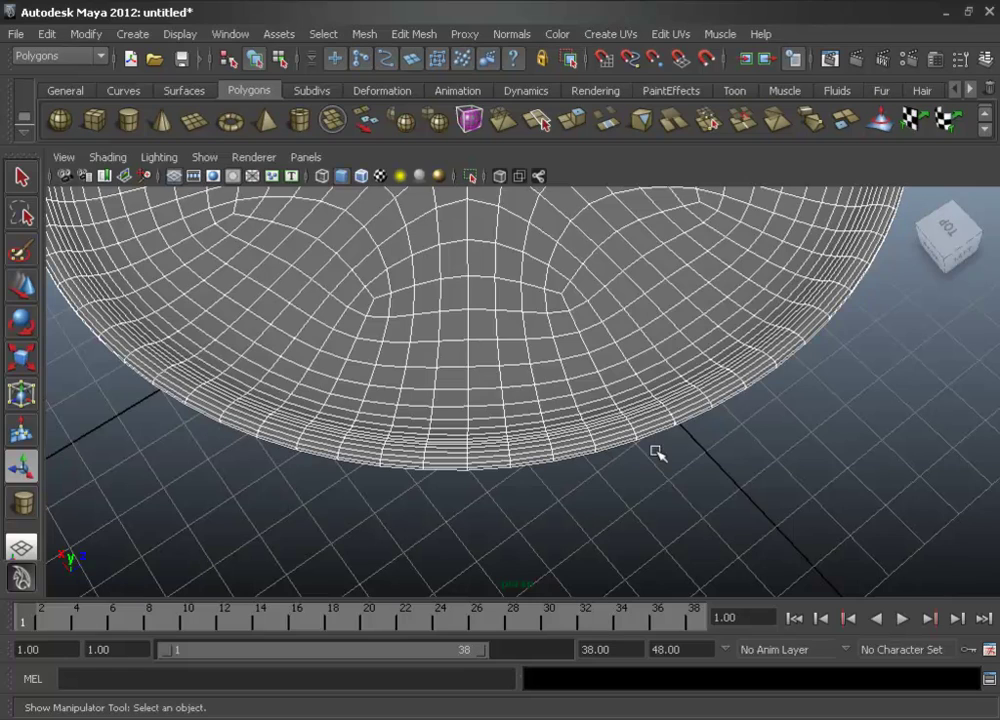
pyautogui.press('5')
pyautogui.moveTo(629, 491)
pyautogui.keyDown('alt'); pyautogui.mouseDown()
pyautogui.moveTo(620, 433)
pyautogui.moveTo(614, 495)
pyautogui.moveTo(589, 479)
pyautogui.moveTo(578, 526)
pyautogui.mouseUp(); pyautogui.keyUp('alt')
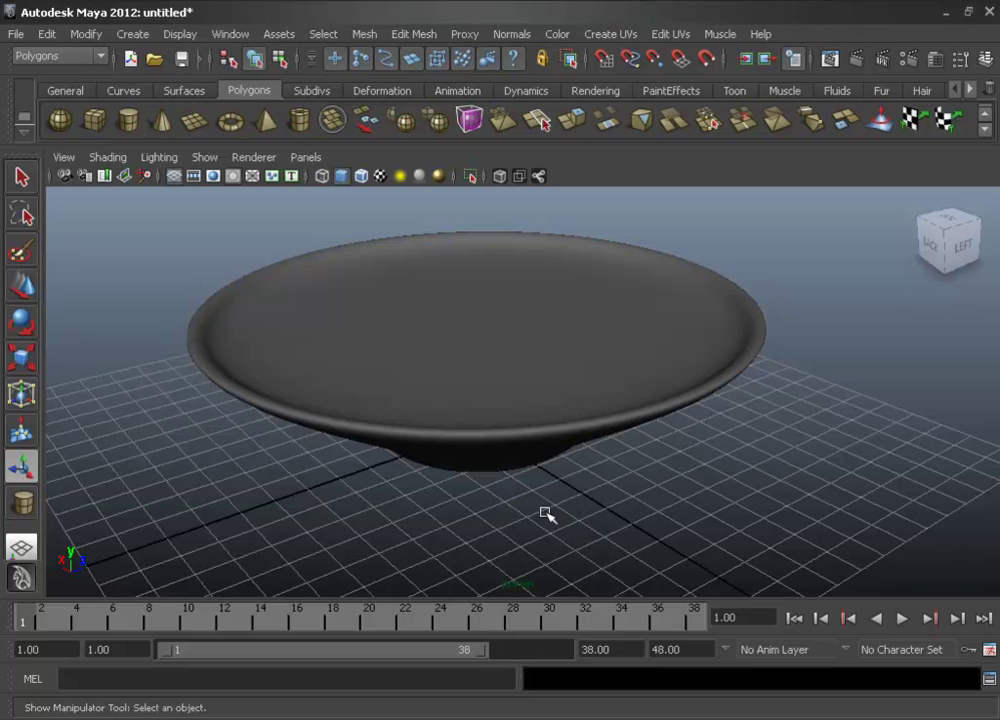
pyautogui.moveTo(545, 513)
pyautogui.keyDown('alt'); pyautogui.mouseDown()
pyautogui.moveTo(537, 480)
pyautogui.moveTo(540, 495)
pyautogui.mouseUp(); pyautogui.keyUp('alt')
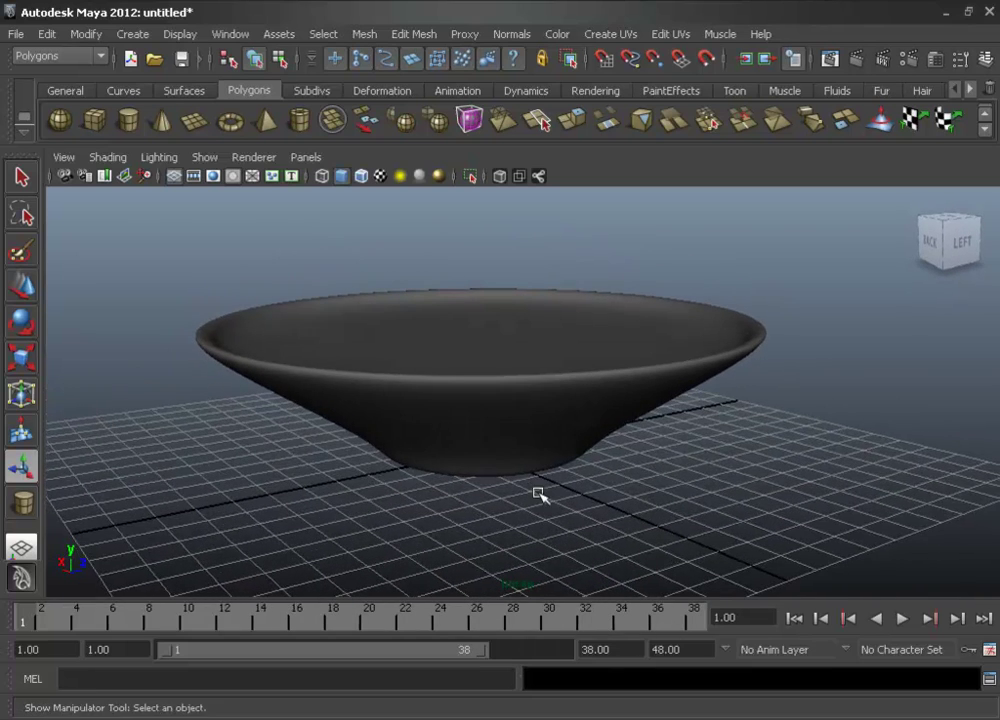